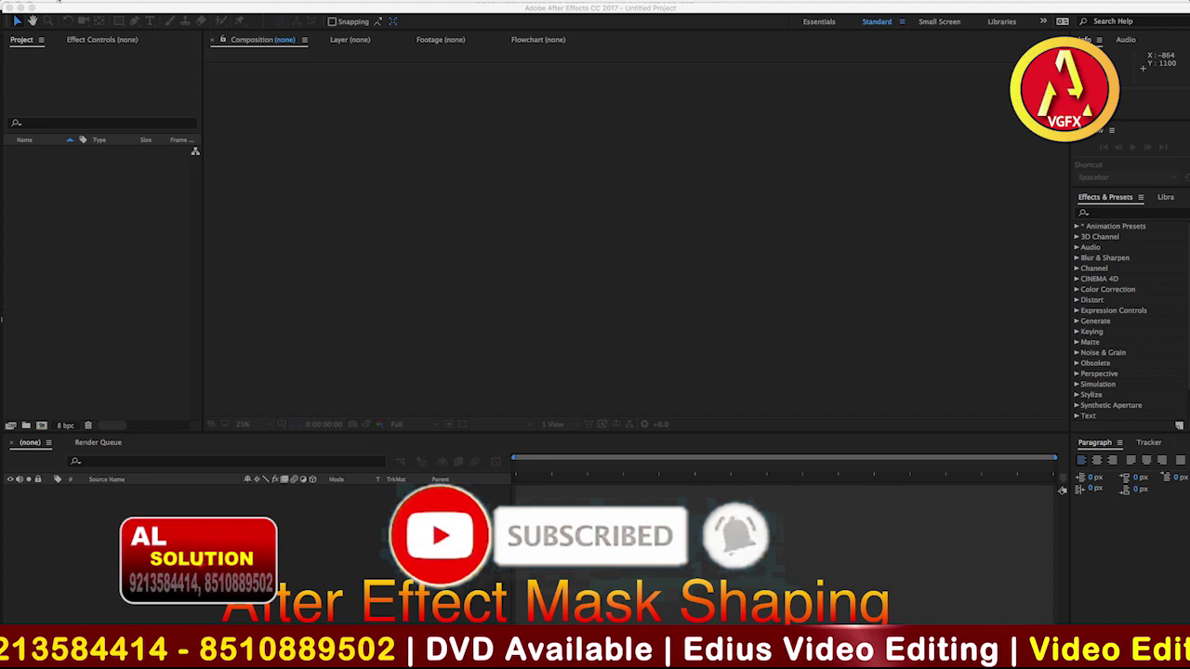
# Create the 'Masking project' composition with the HDTV 1080 25 preset and 0:05:10:00 duration
pyautogui.click(110, 2)
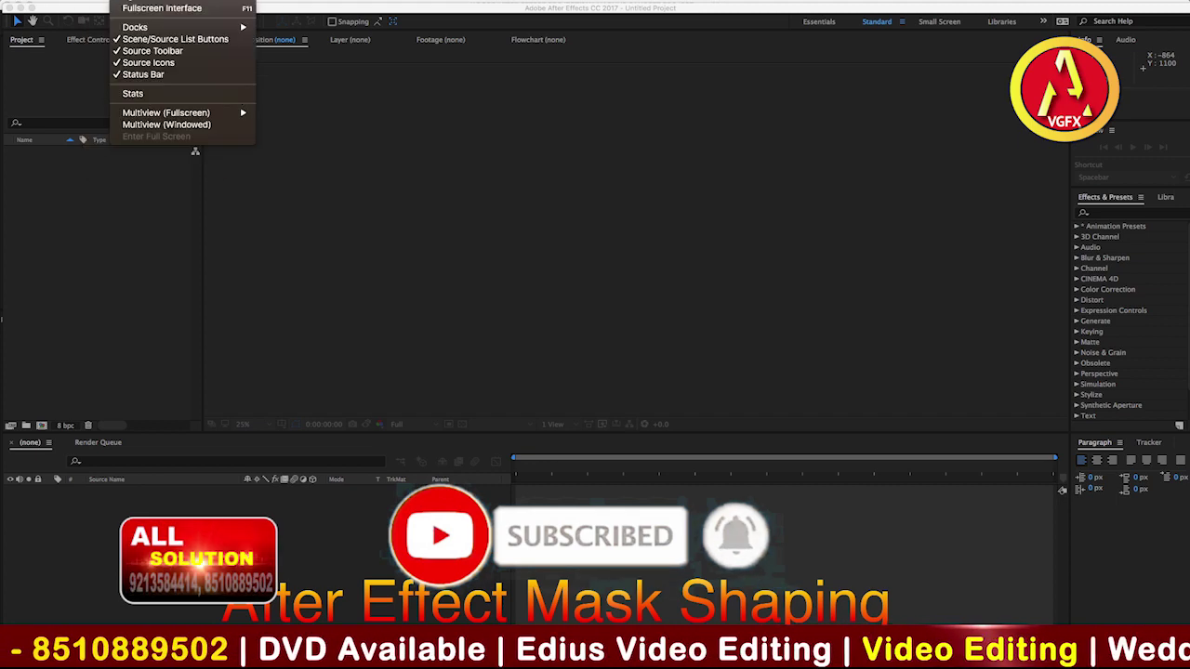
pyautogui.click(425, 64)
pyautogui.click(200, 2)
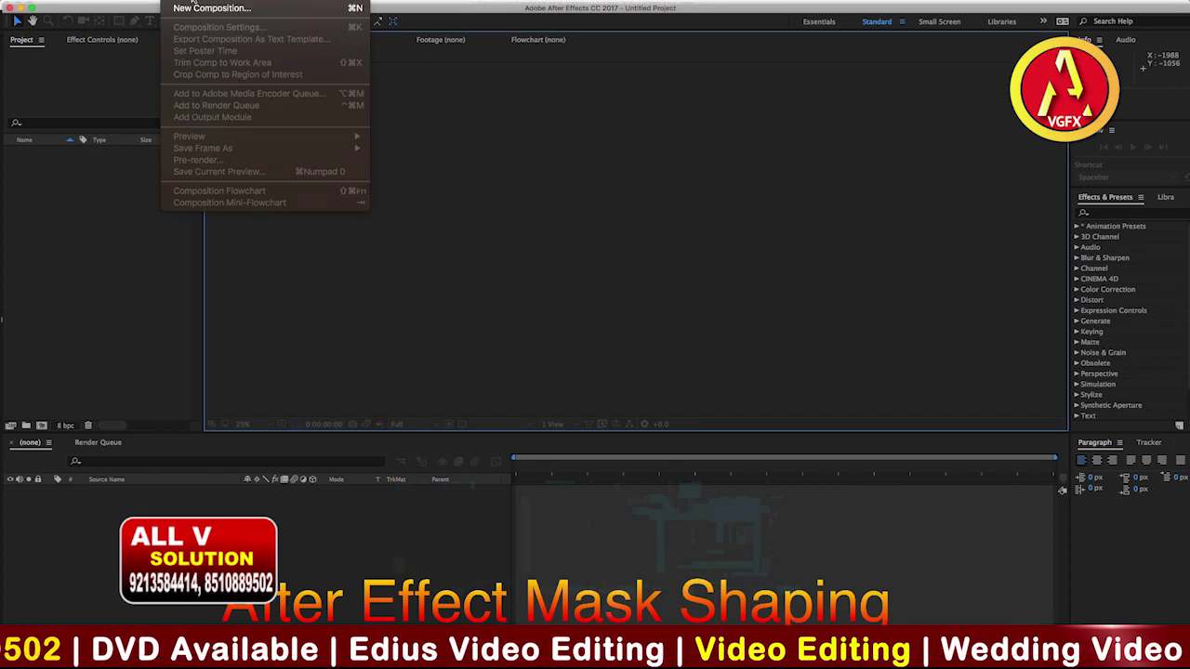
pyautogui.click(314, 7)
pyautogui.write('Mask')
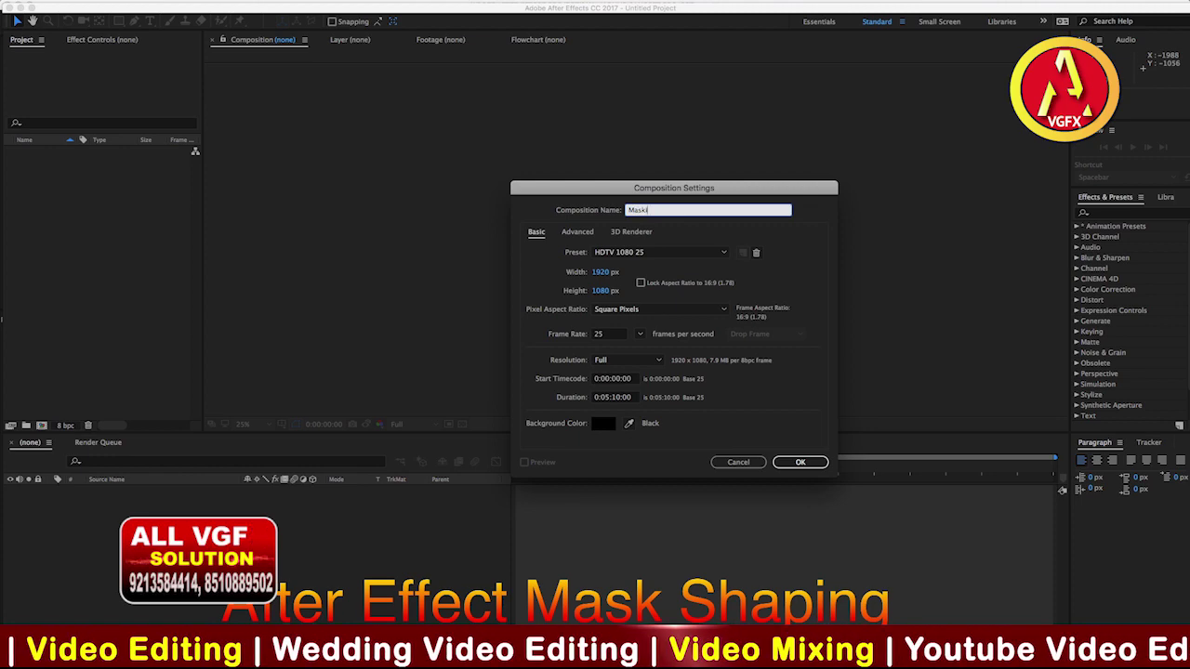
pyautogui.write('ng project')
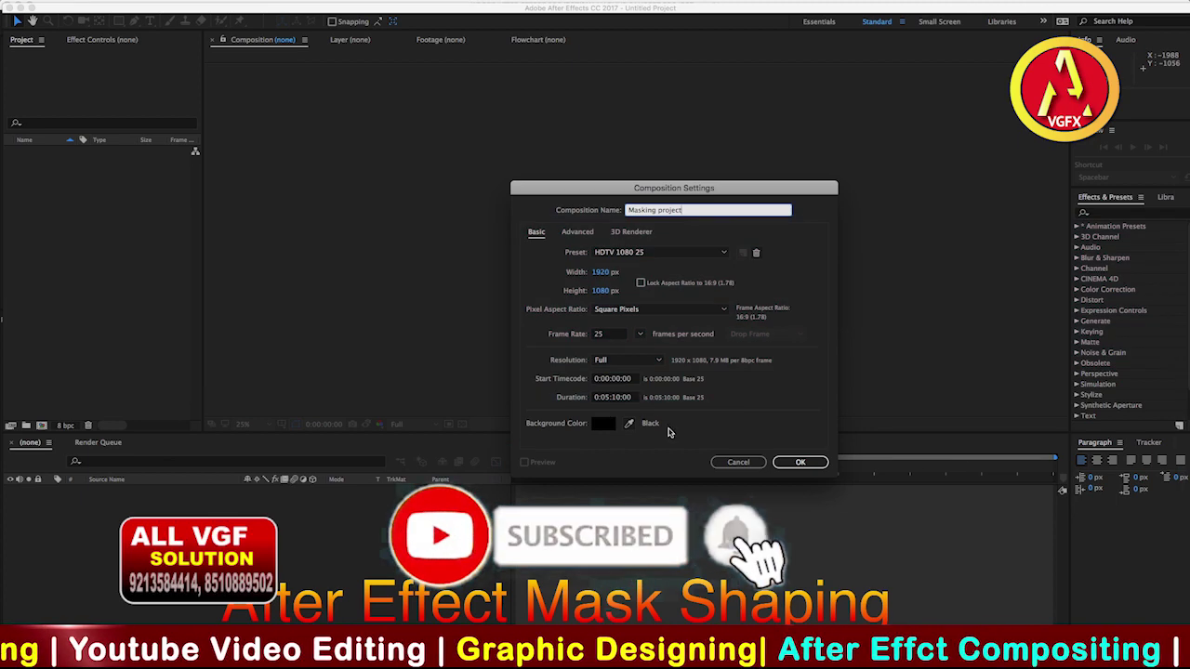
pyautogui.click(609, 399)
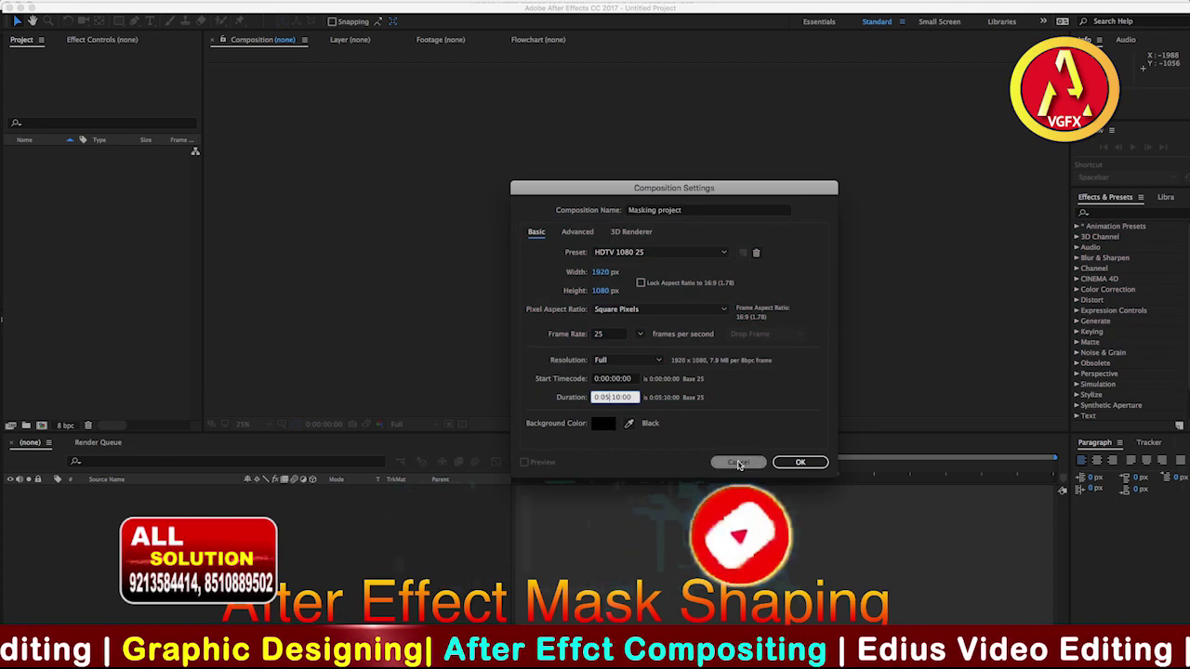
pyautogui.click(799, 461)
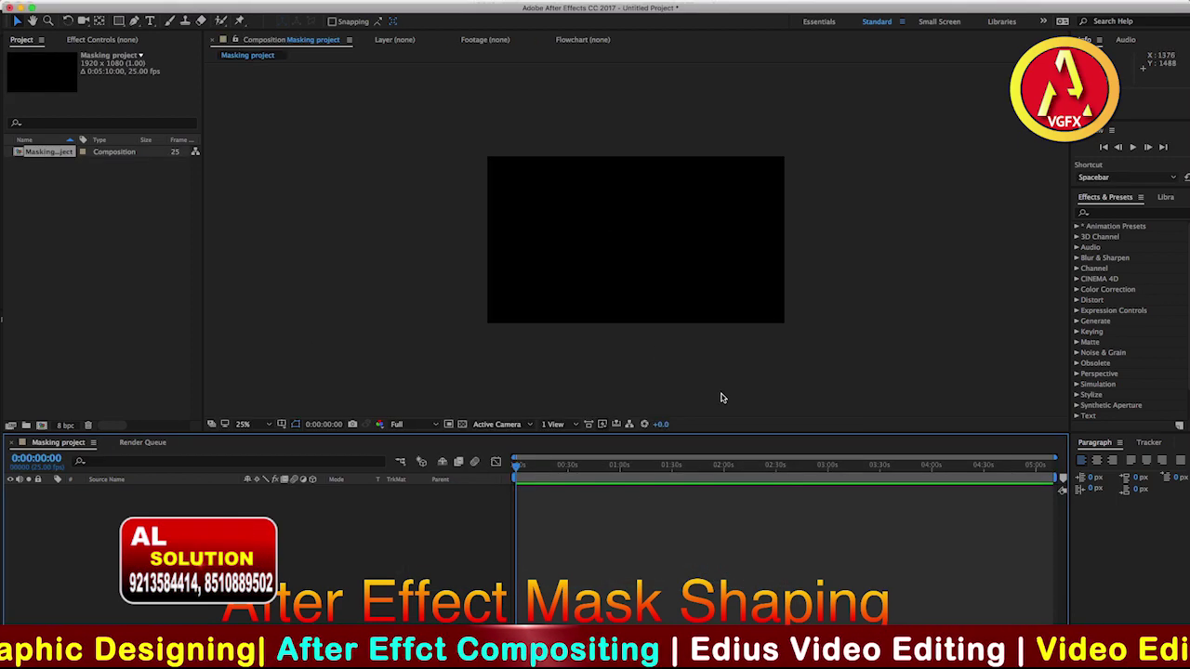
# Preview the God clips and import ALLVGFX_God (10).mp4 from the 07 Krishna folder
pyautogui.scroll(2, 607, 245)
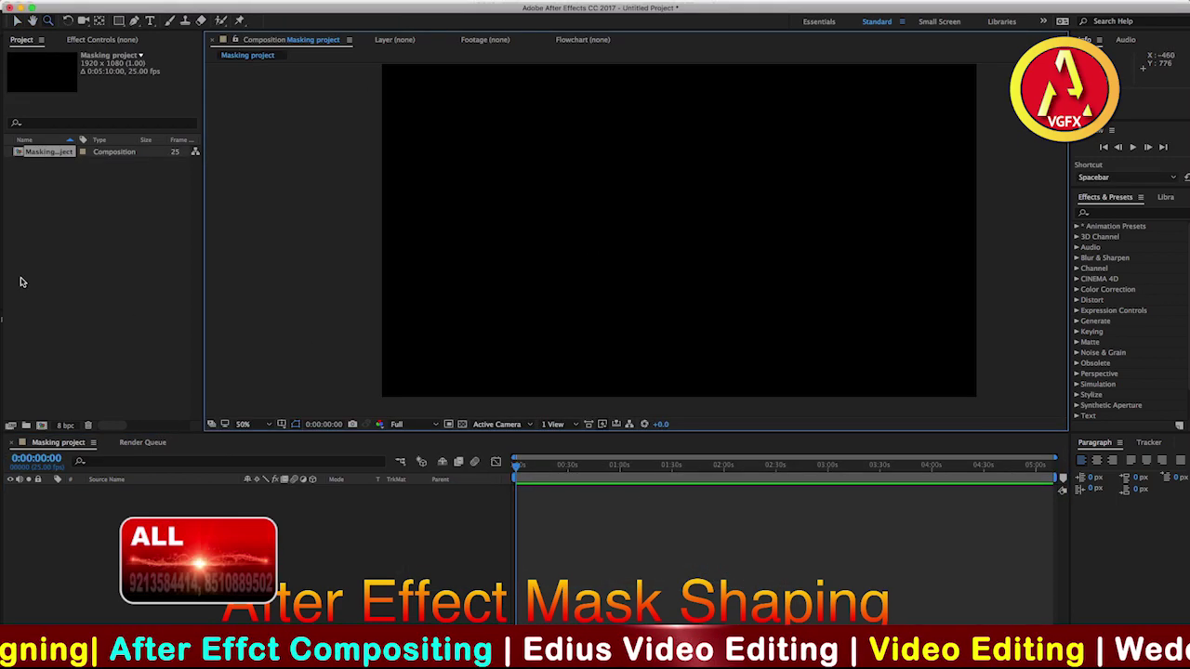
pyautogui.press('v')
pyautogui.click(108, 281)
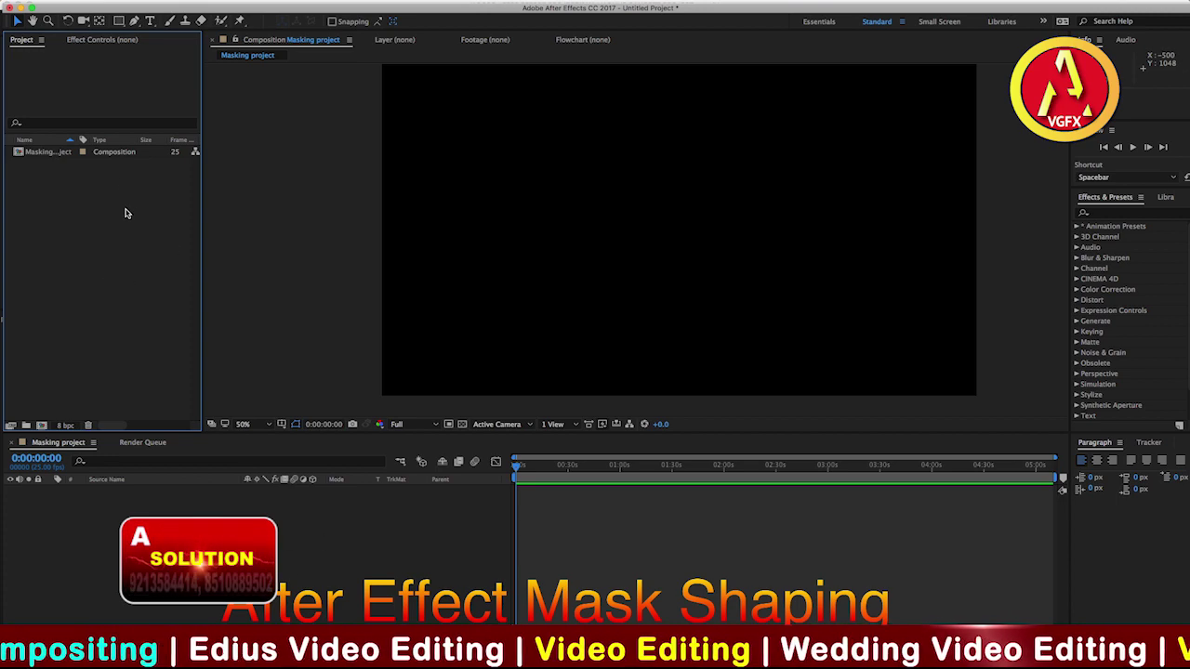
pyautogui.doubleClick(127, 213)
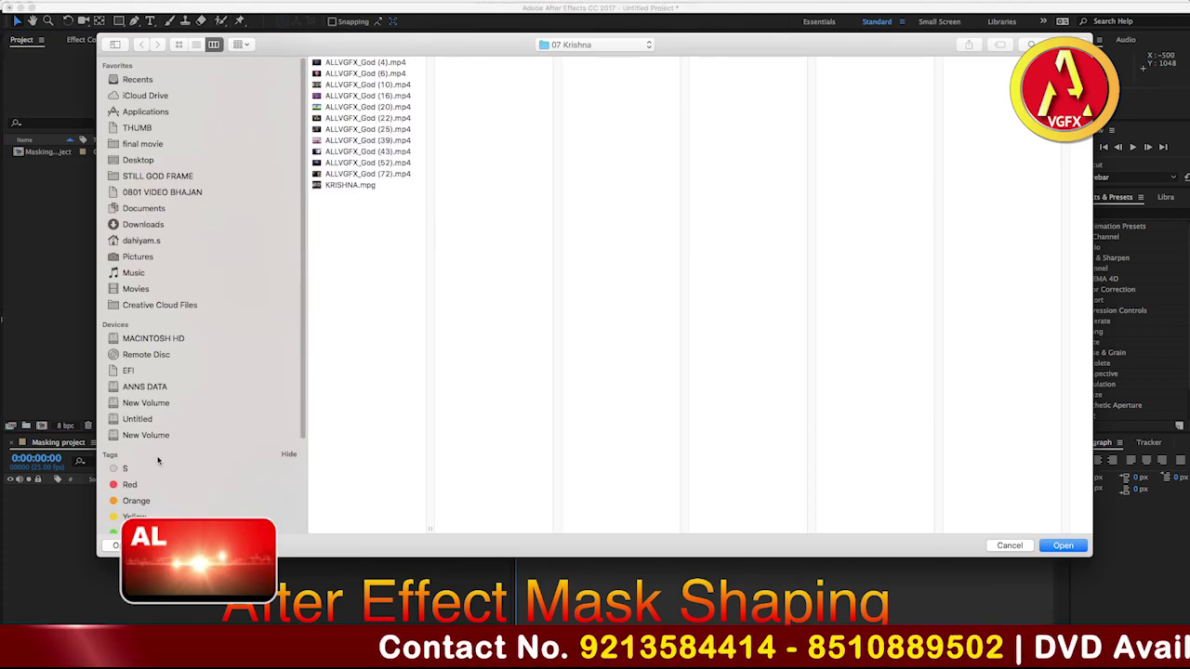
pyautogui.click(345, 84)
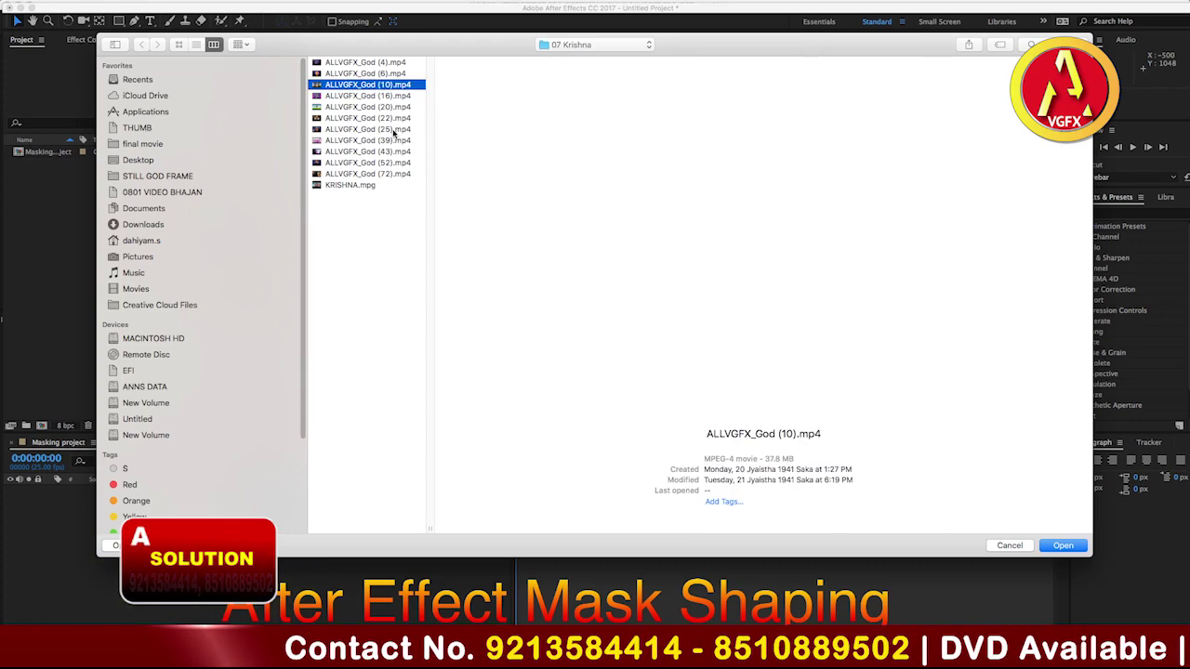
pyautogui.click(369, 109)
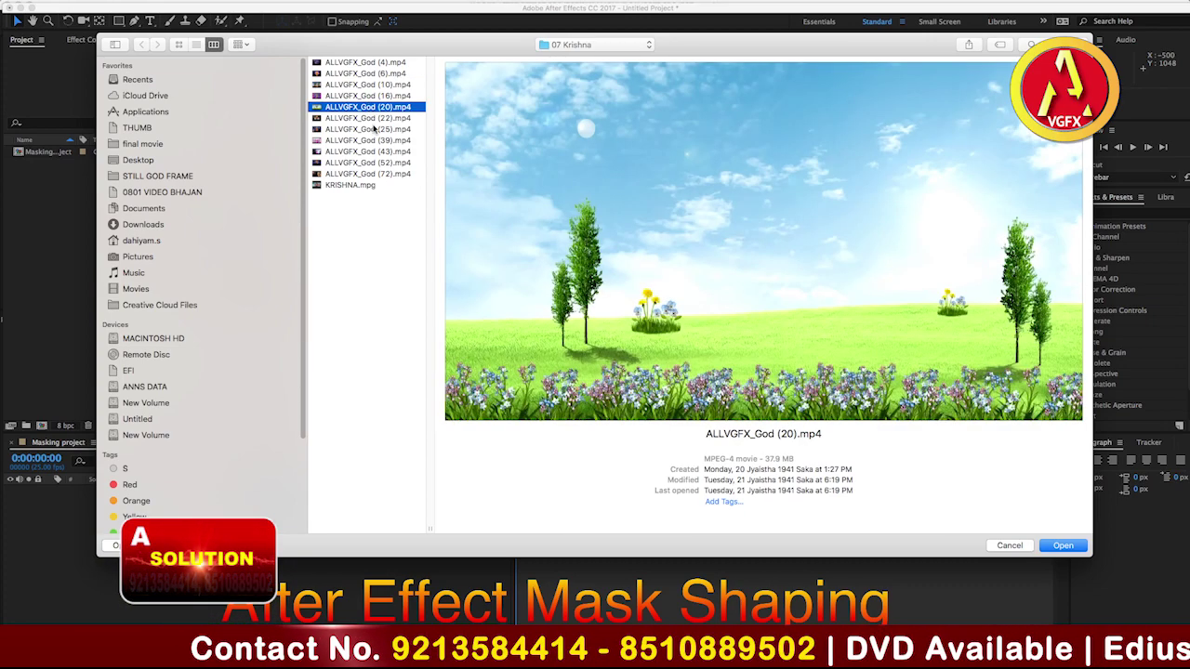
pyautogui.press('Down')
pyautogui.press('Up')
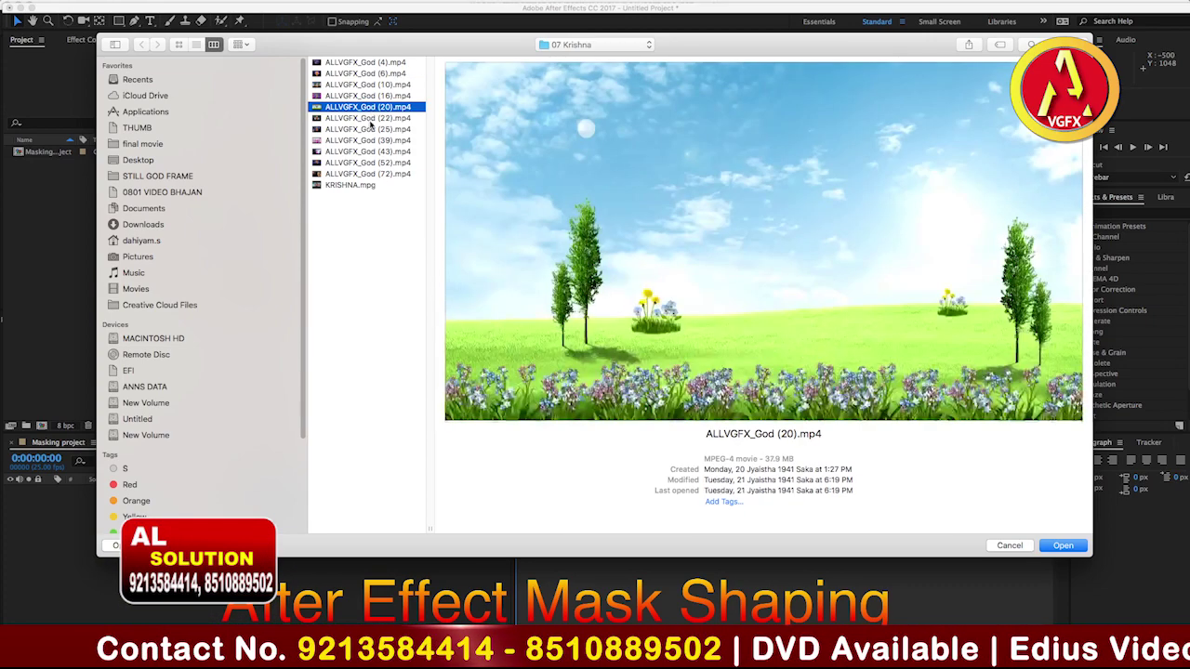
pyautogui.press('Up')
pyautogui.press('Up')
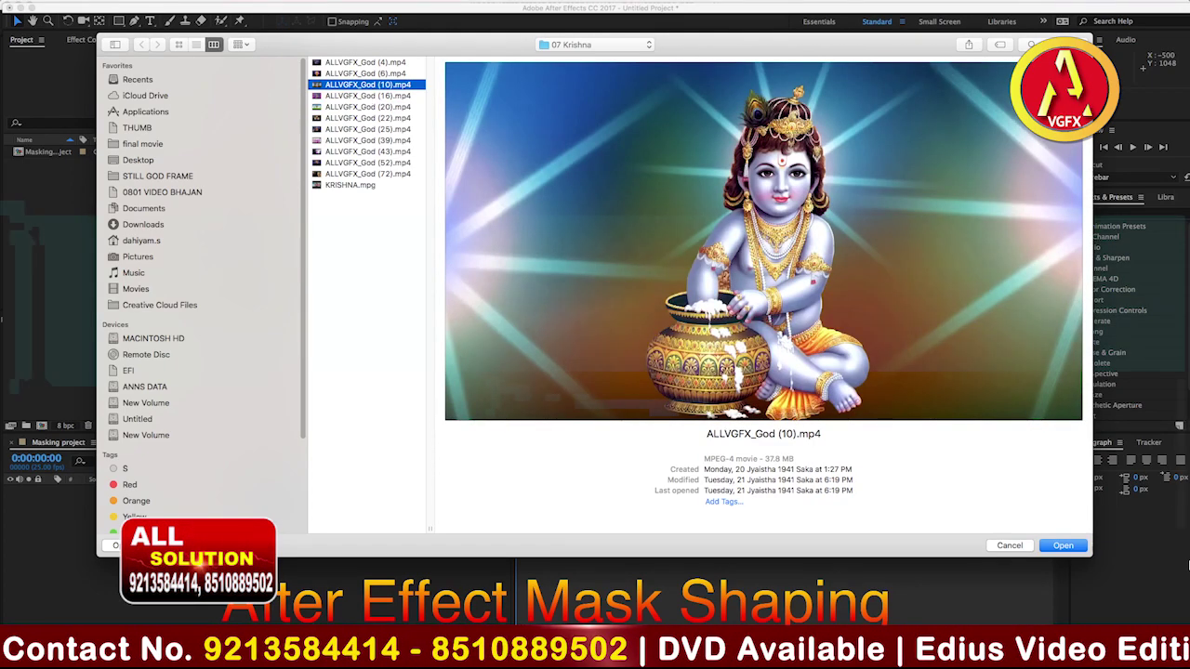
pyautogui.click(1074, 549)
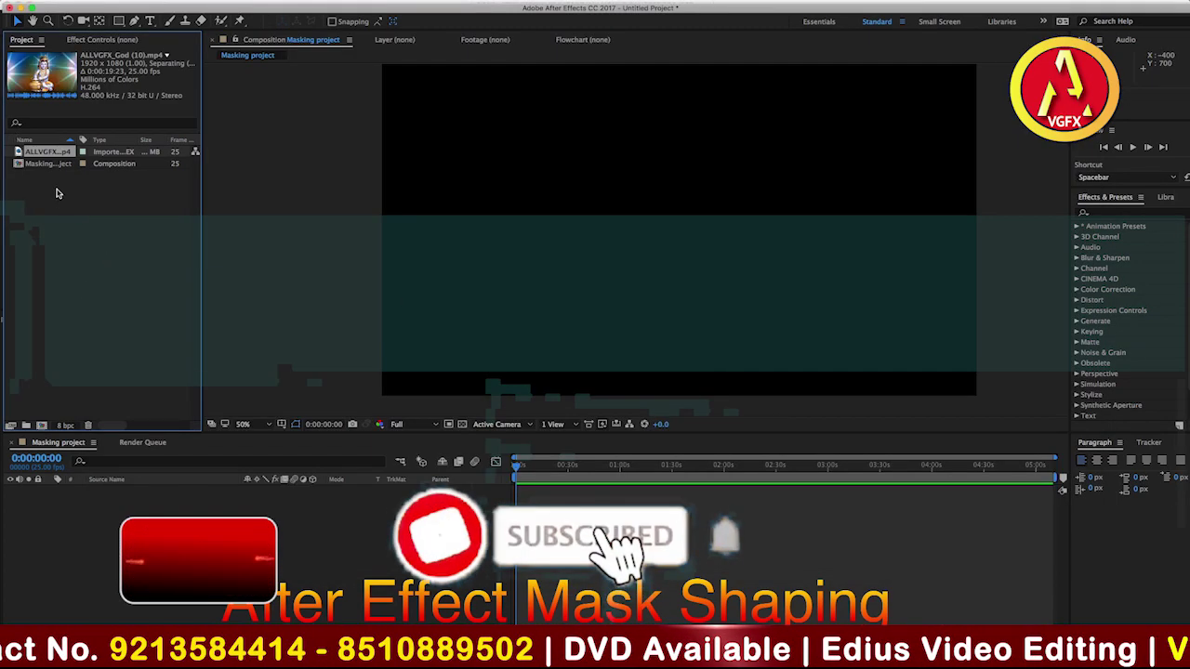
pyautogui.click(98, 206)
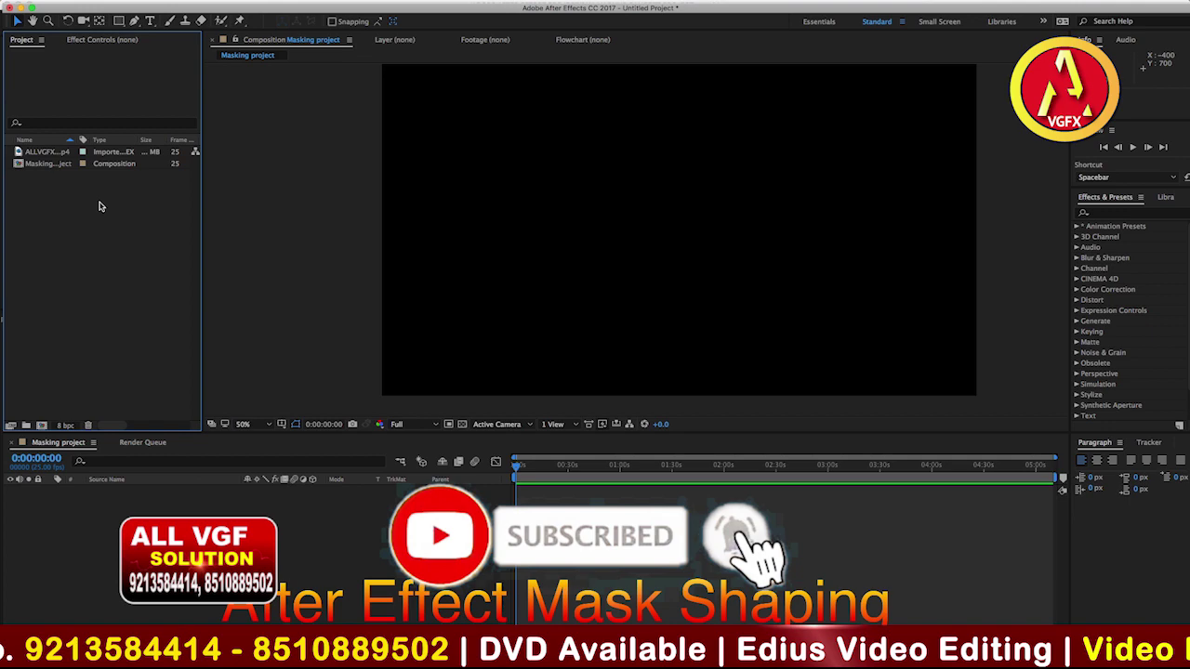
# Browse the ANNS DATA drive through MADHUR SANGEET to the dated DND VIDEO RECORDING folder
pyautogui.doubleClick(90, 289)
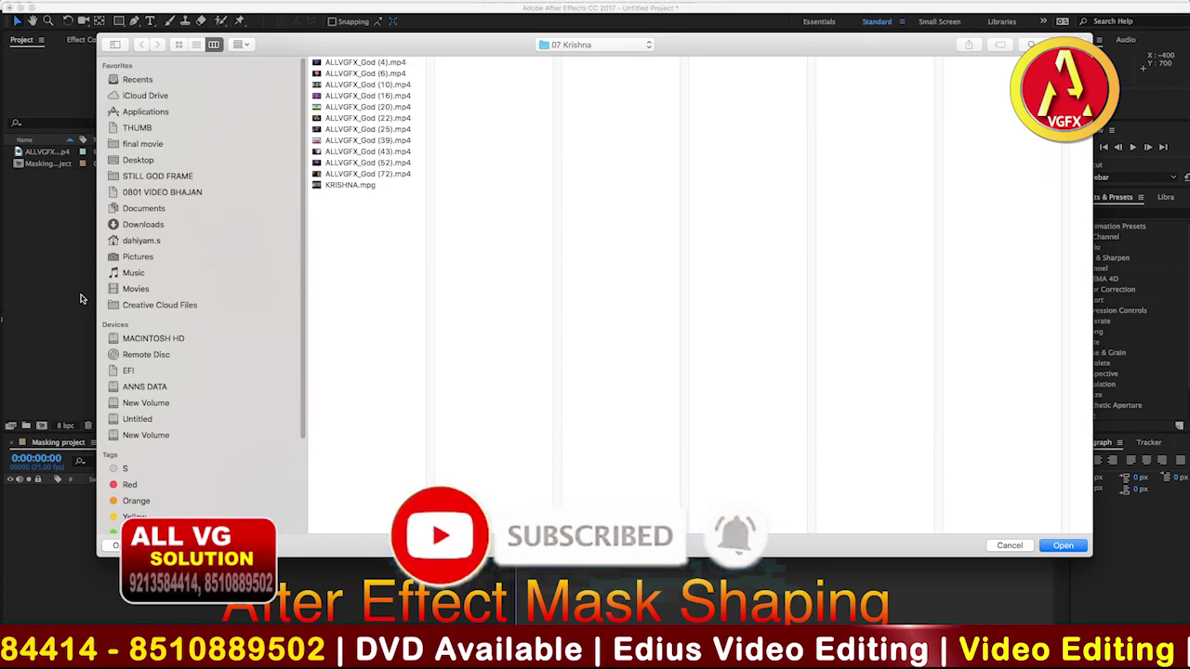
pyautogui.click(146, 386)
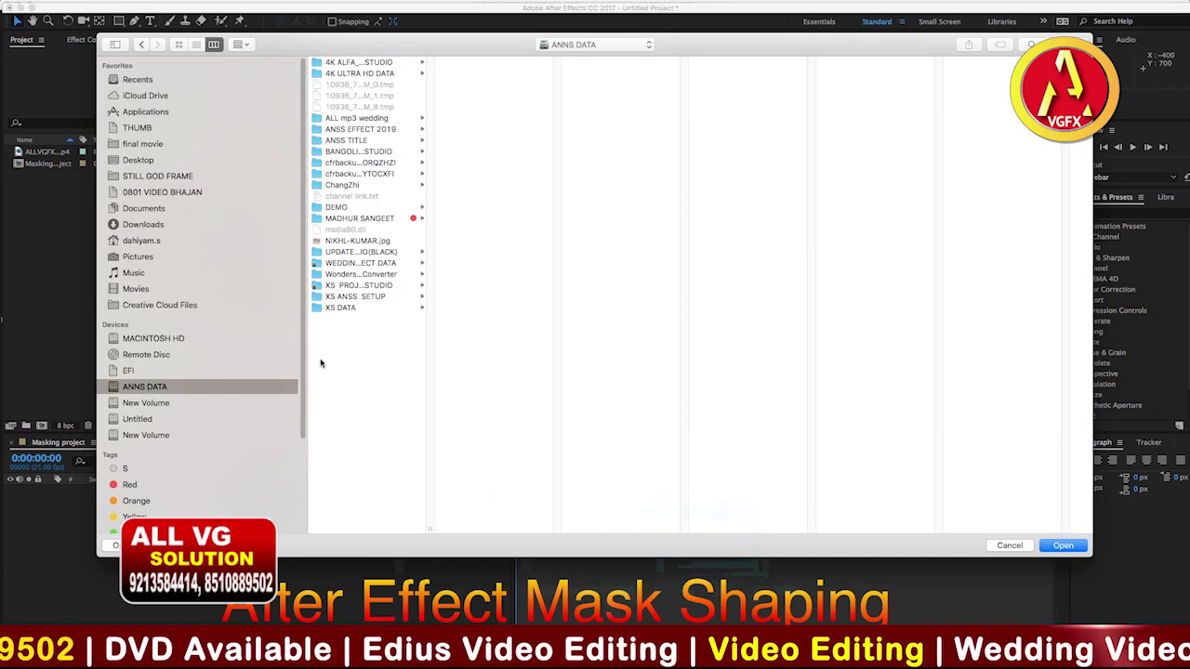
pyautogui.click(372, 219)
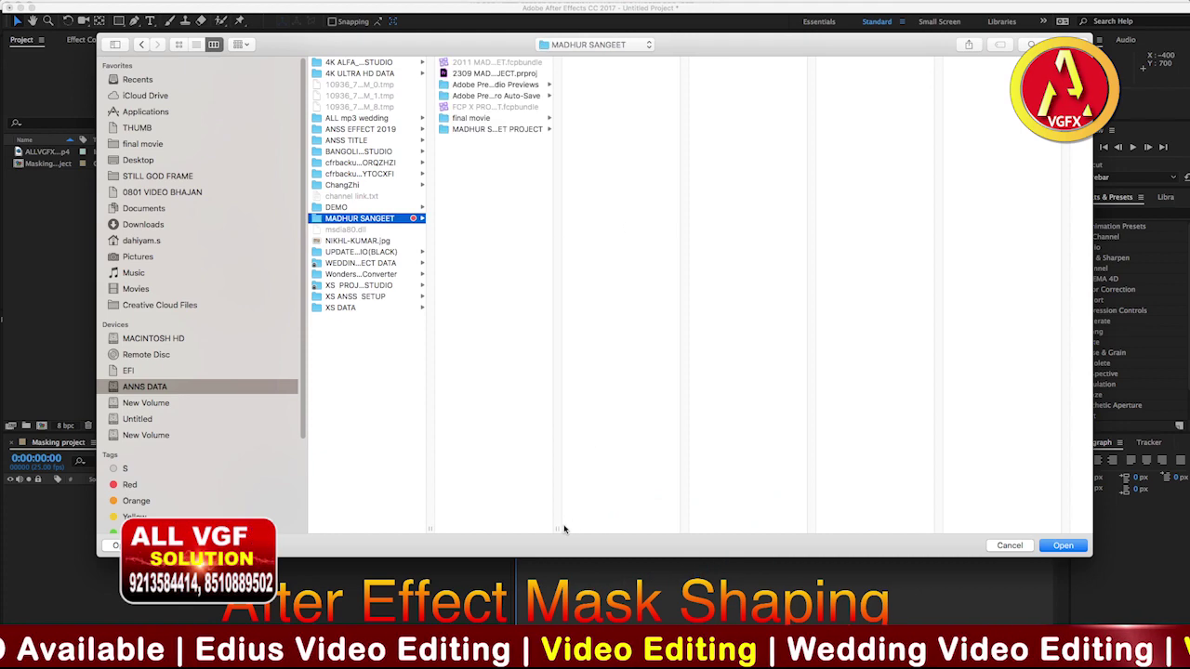
pyautogui.moveTo(563, 529); pyautogui.dragTo(676, 523)
pyautogui.click(516, 129)
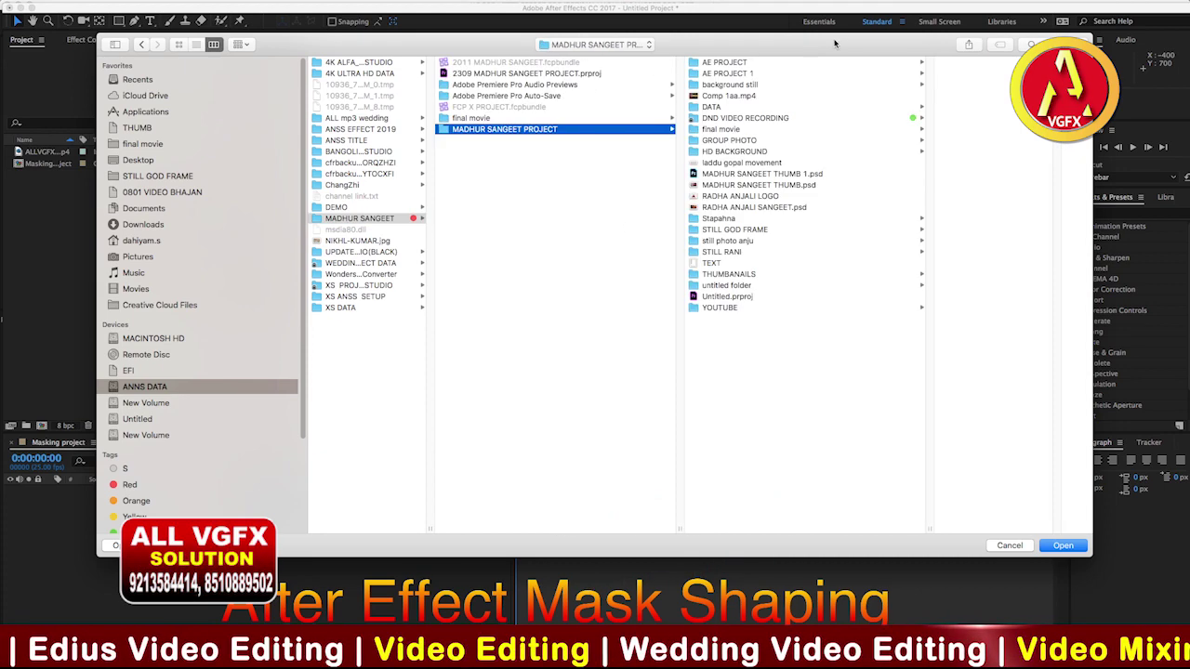
pyautogui.moveTo(721, 42); pyautogui.dragTo(534, 119)
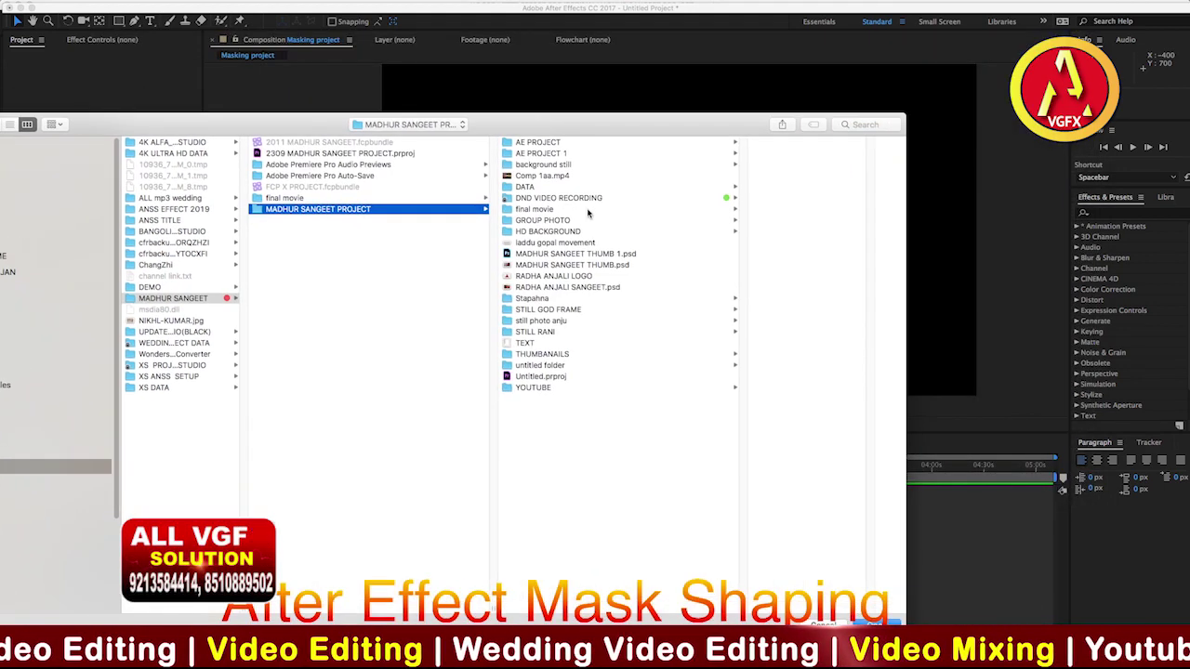
pyautogui.click(548, 199)
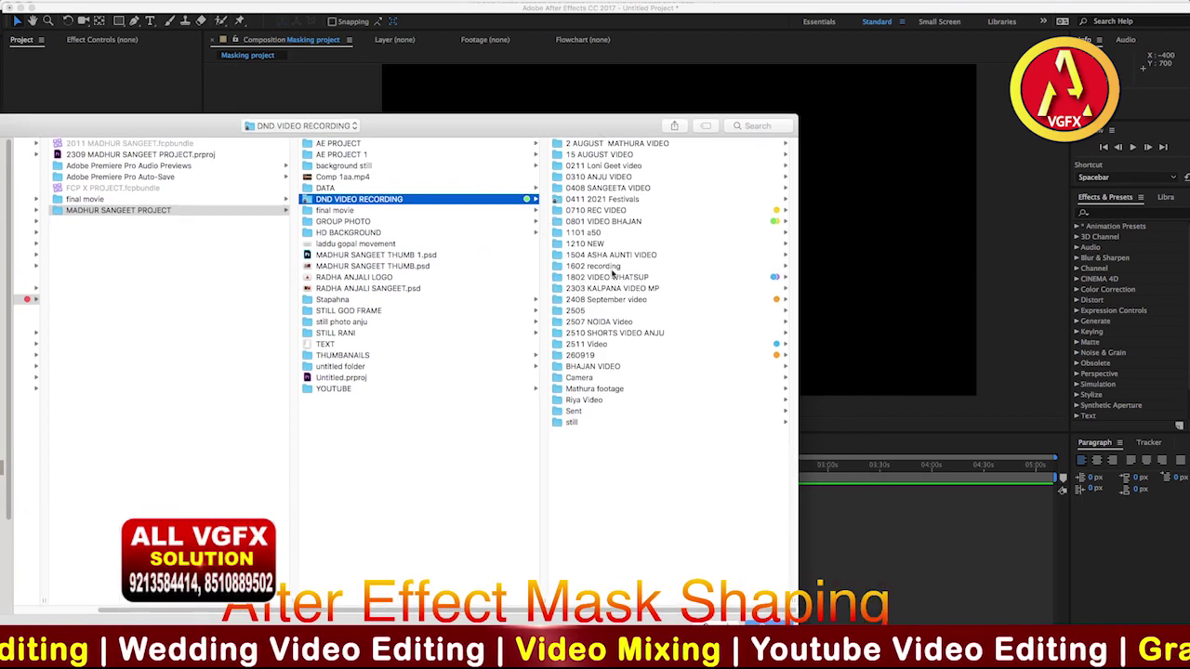
pyautogui.moveTo(798, 269); pyautogui.dragTo(855, 269)
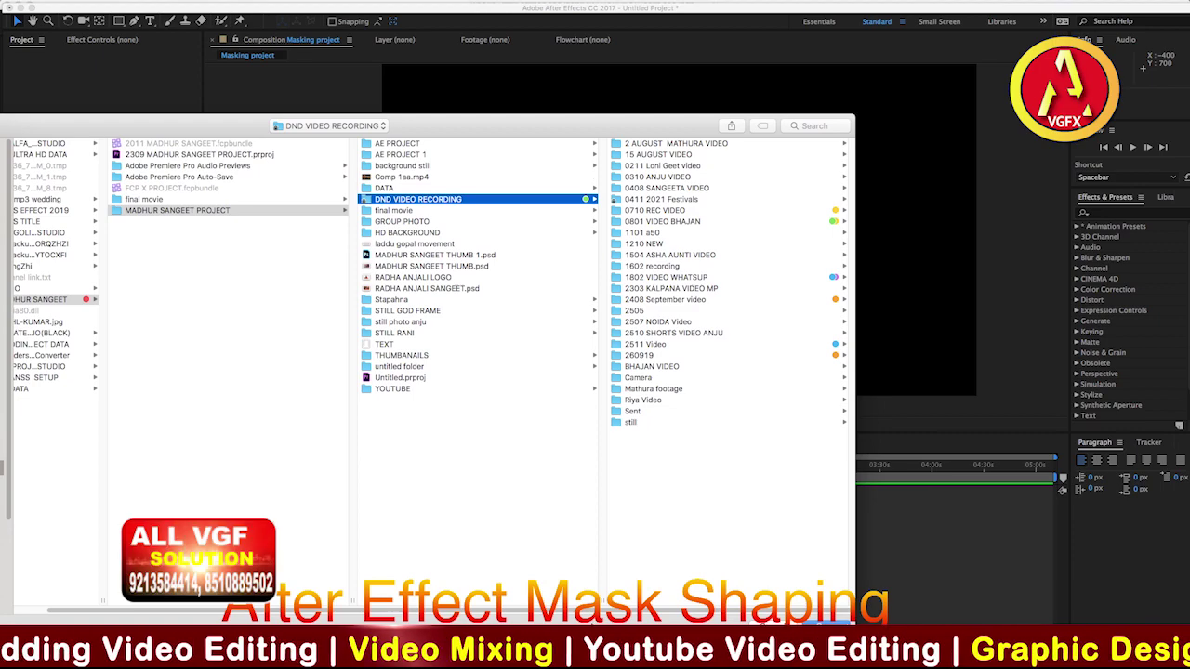
pyautogui.moveTo(603, 601); pyautogui.dragTo(504, 601)
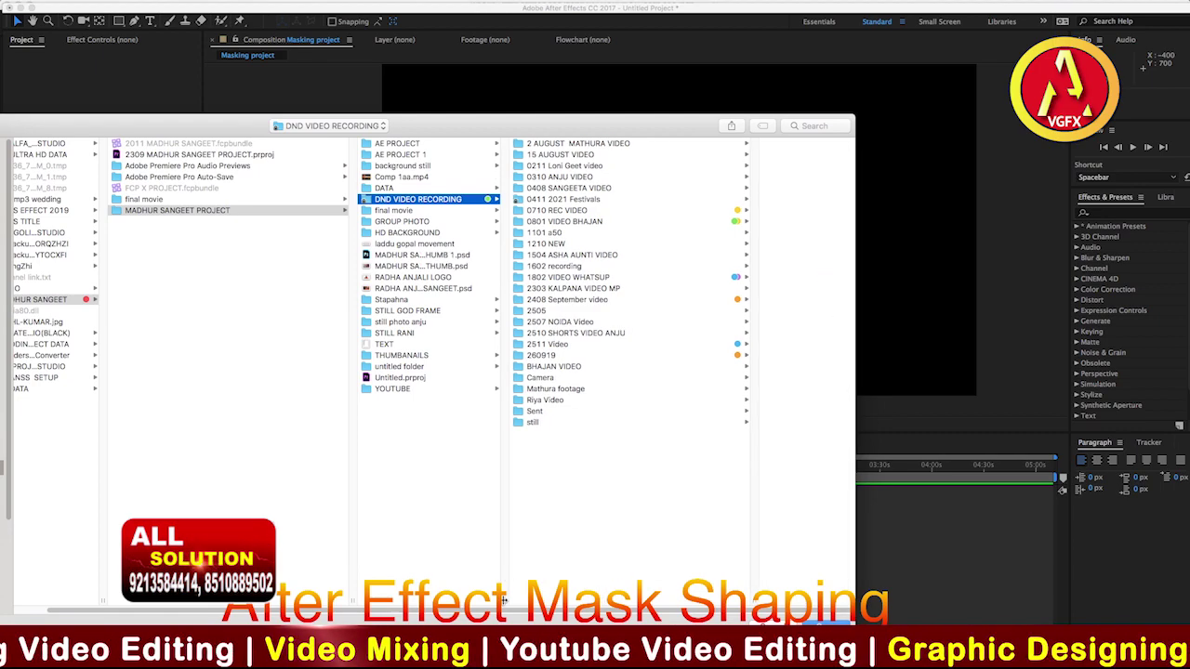
pyautogui.click(567, 177)
# Quick Look the recordings and import 20211001_152447.mp4
pyautogui.click(650, 167)
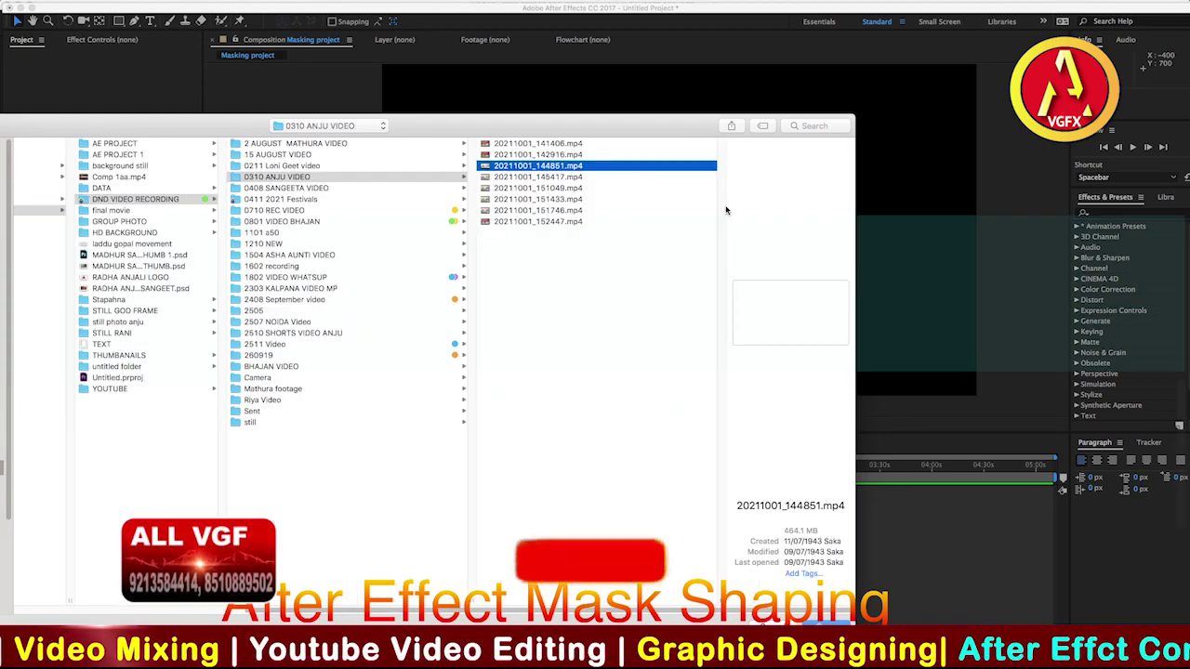
pyautogui.press('space')
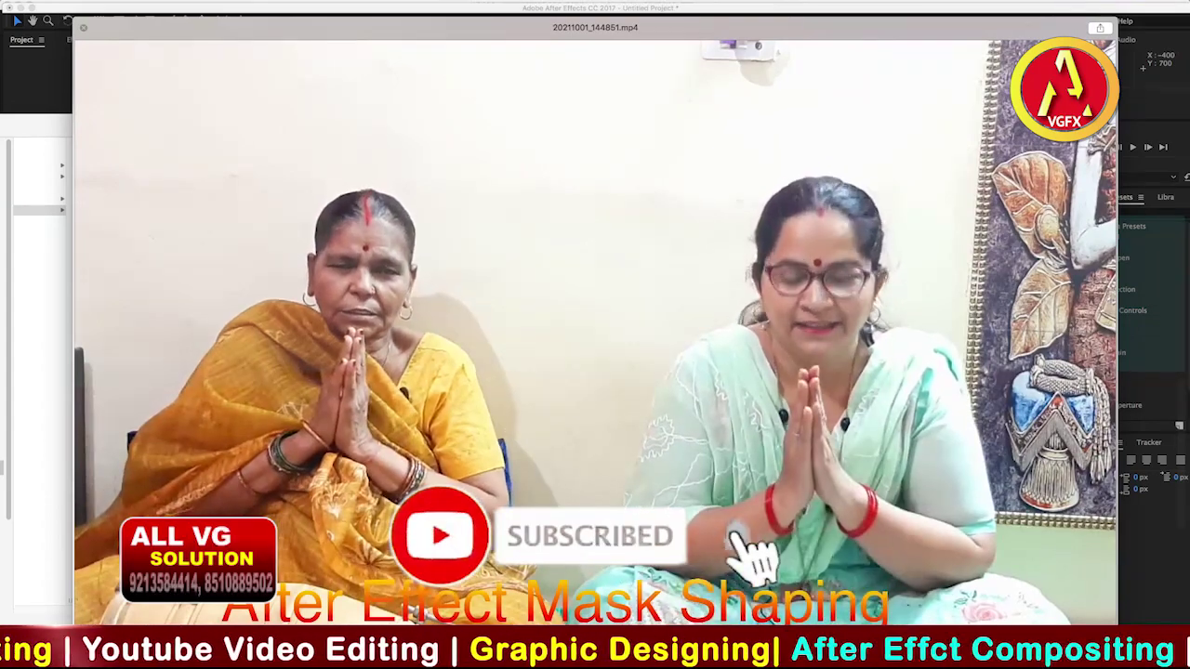
pyautogui.press('space')
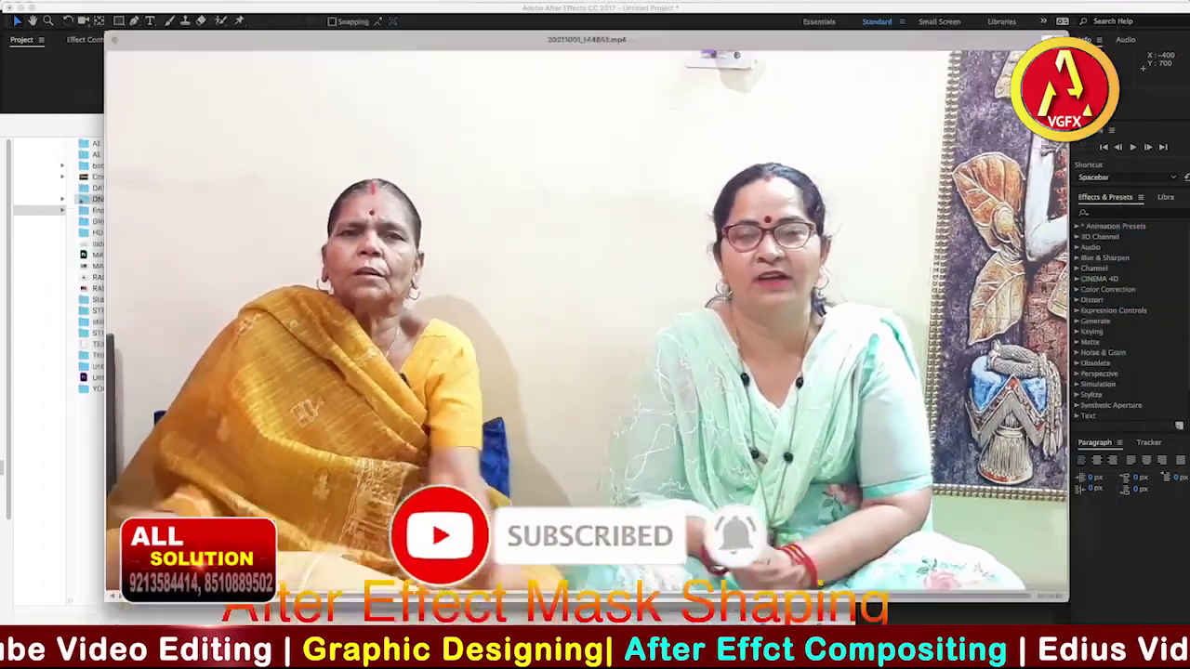
pyautogui.click(511, 225)
pyautogui.press('space')
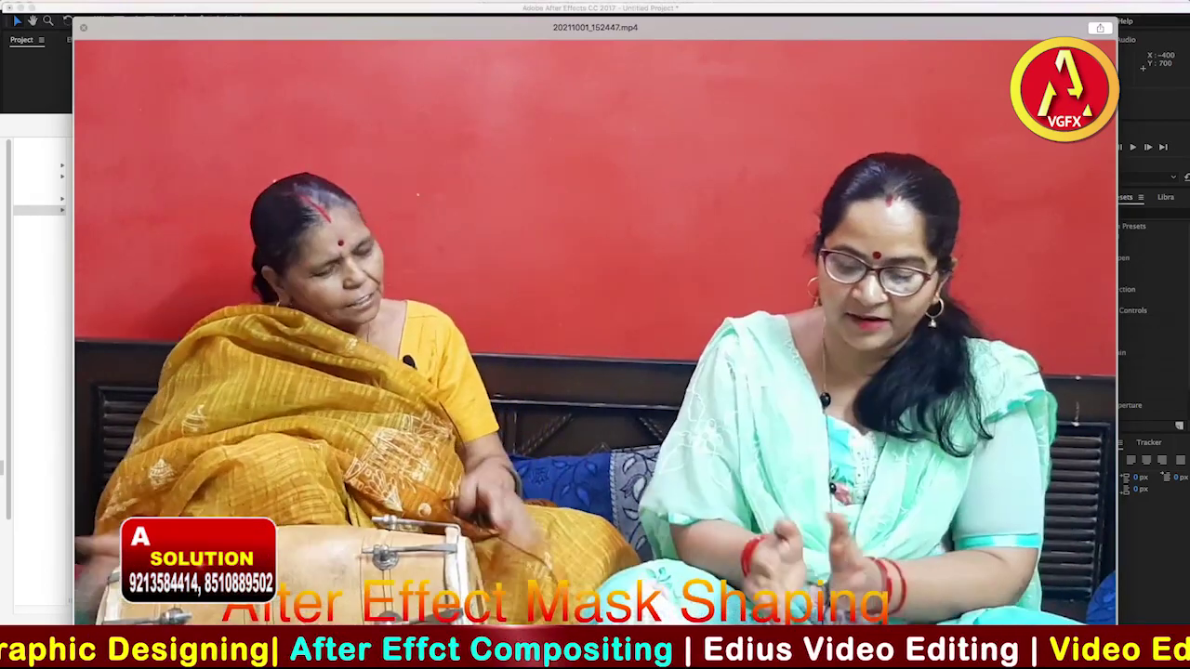
pyautogui.press('space')
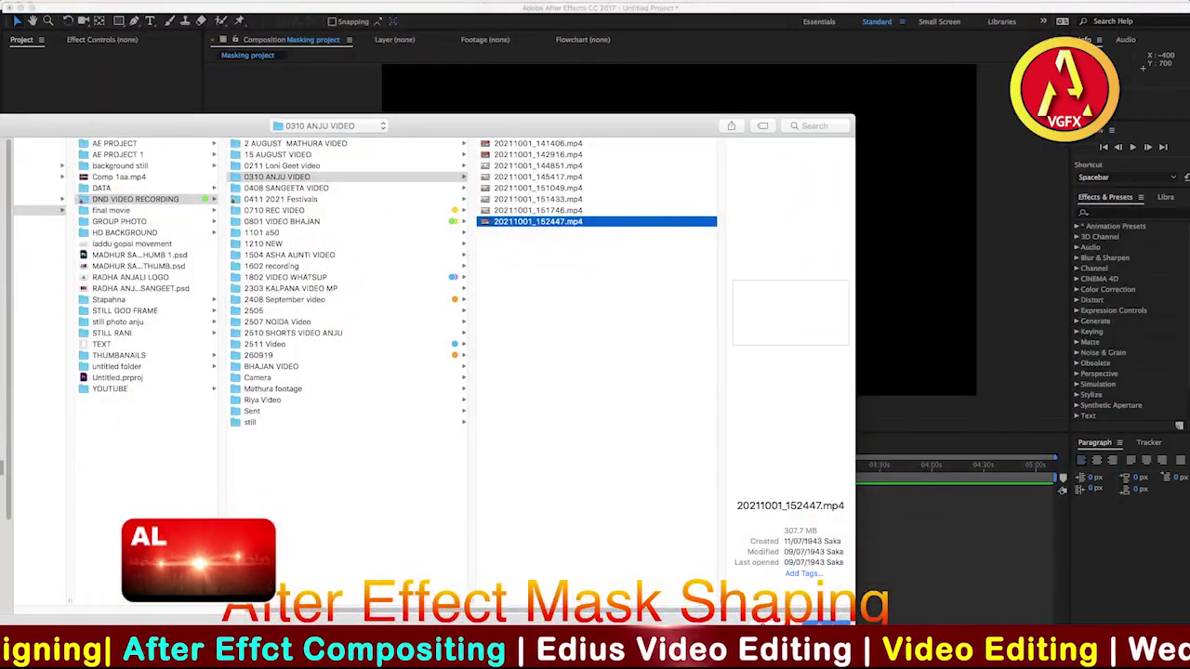
pyautogui.press('Return')
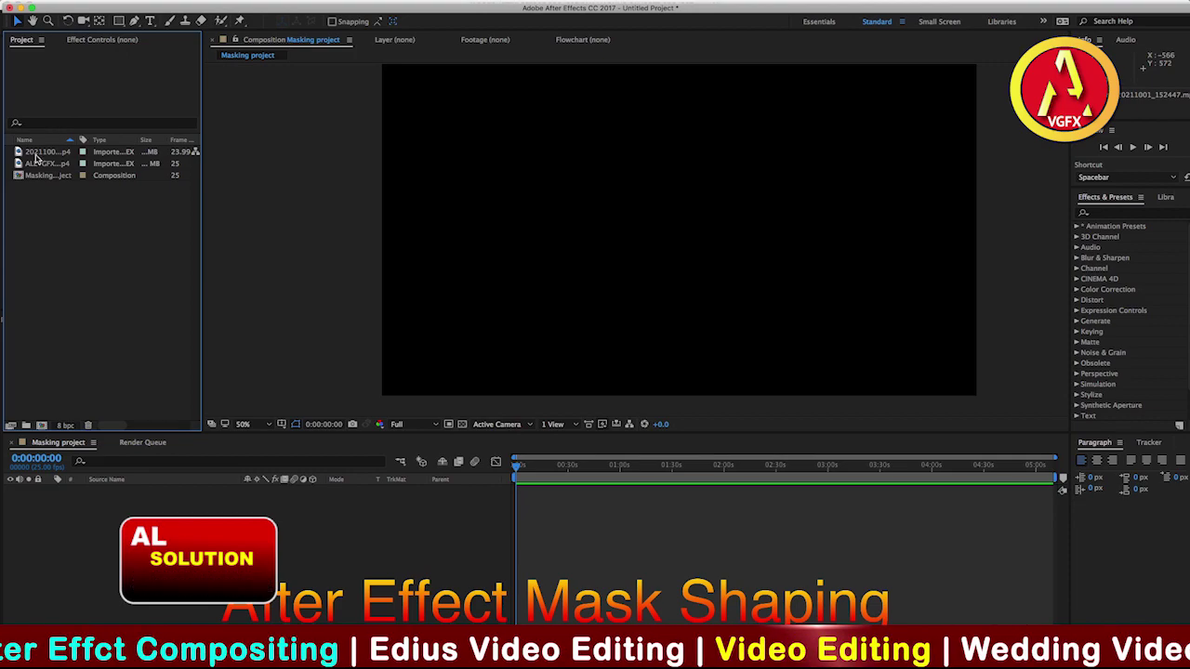
# Place 20211001_152447.mp4 in the composition and scrub to find its end near 3:02
pyautogui.click(42, 153)
pyautogui.moveTo(107, 518); pyautogui.dragTo(108, 521)
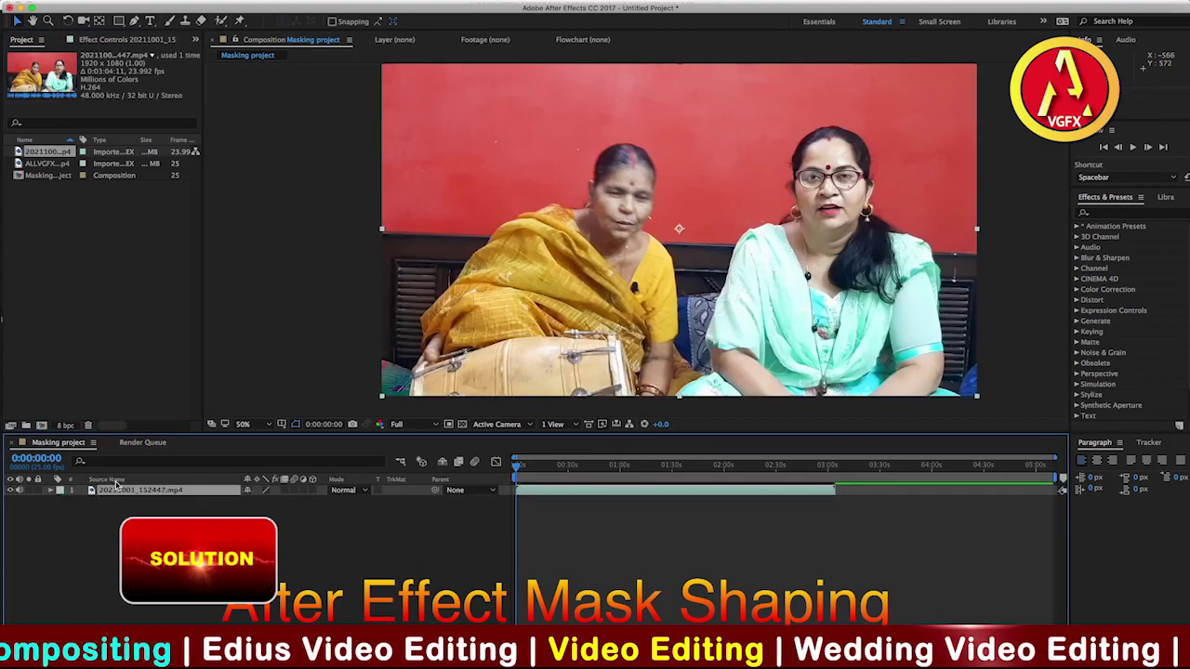
pyautogui.click(684, 477)
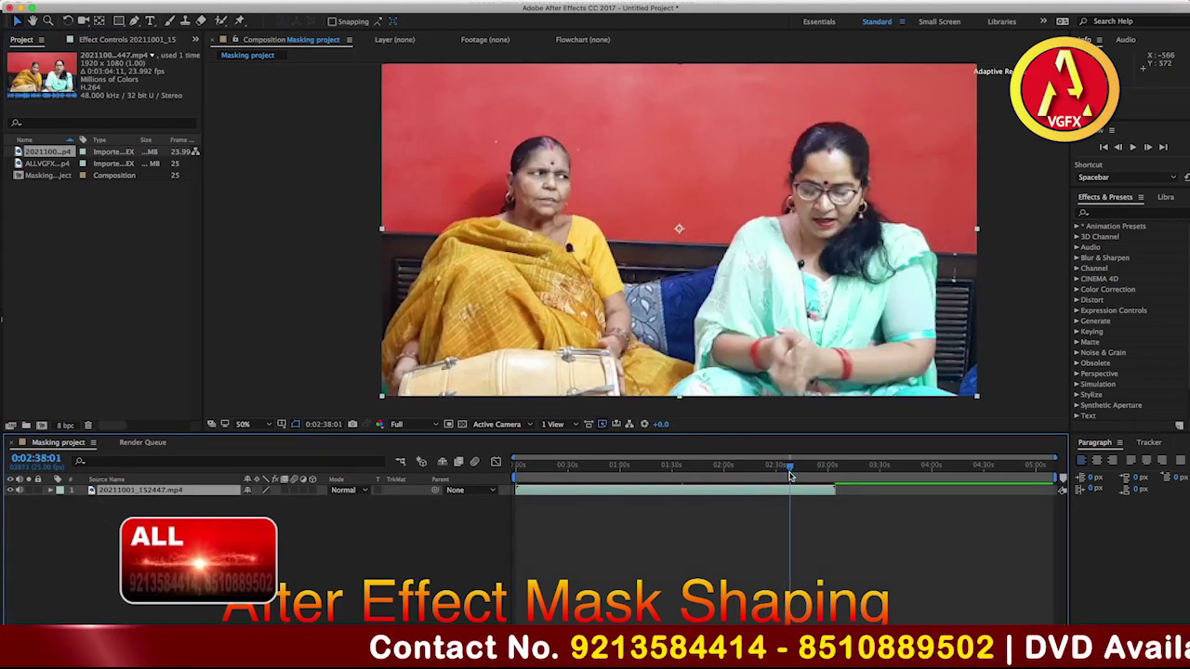
pyautogui.moveTo(726, 477); pyautogui.dragTo(906, 479)
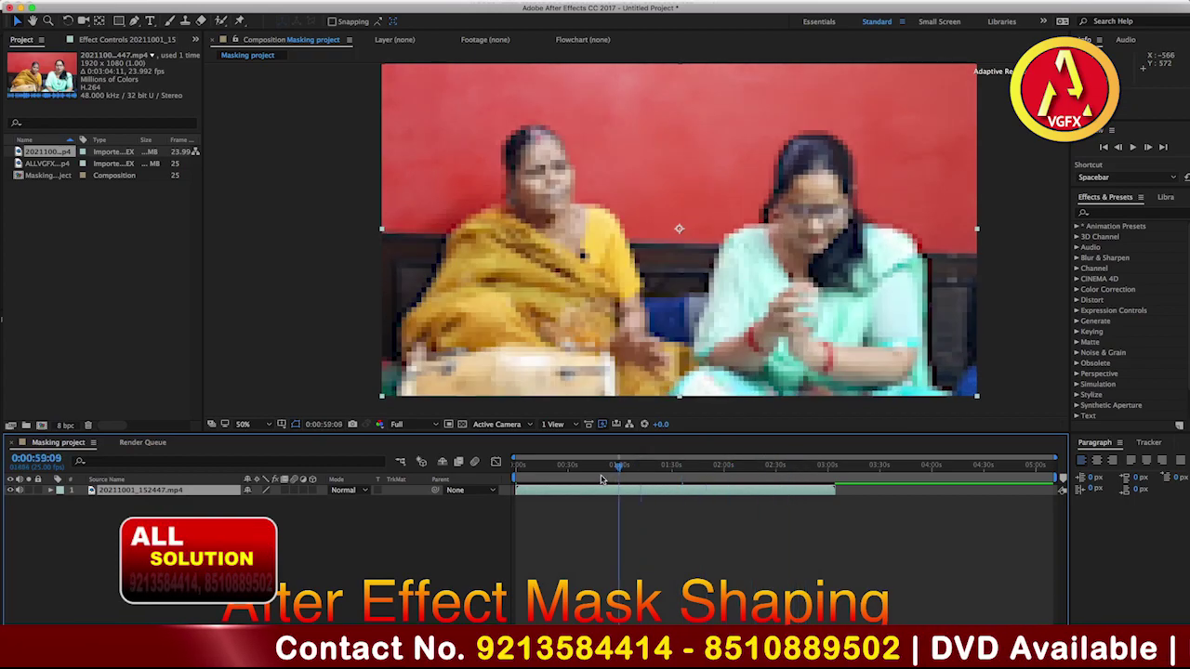
pyautogui.moveTo(823, 485); pyautogui.dragTo(830, 479)
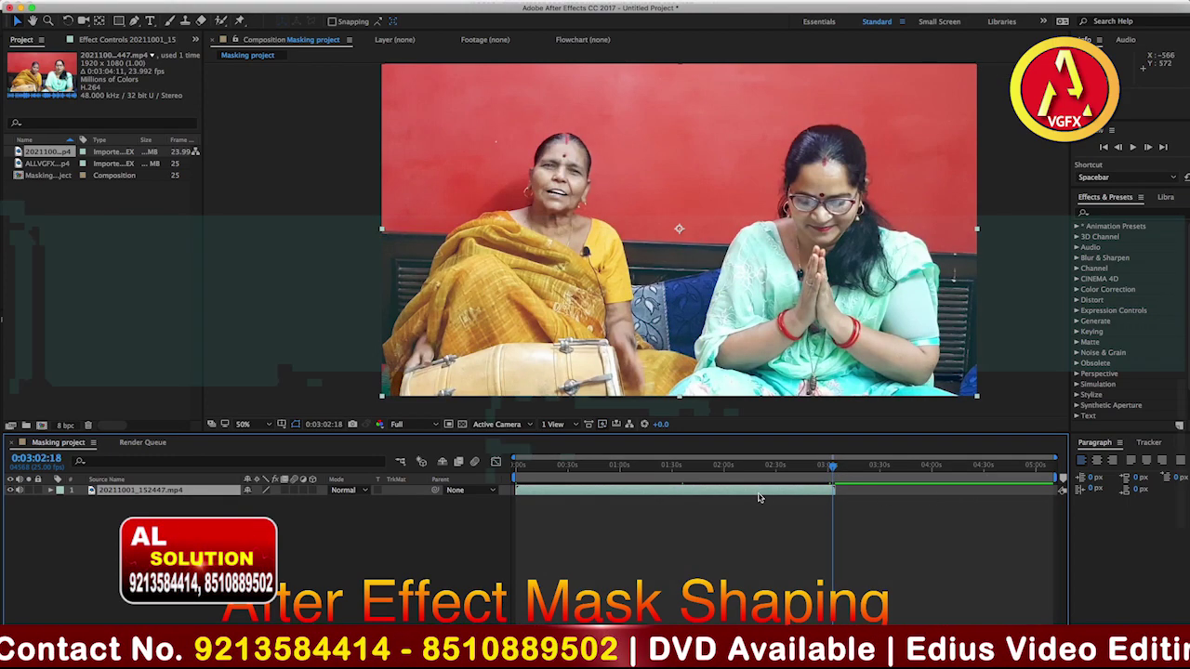
pyautogui.hotkey('ctrl', 'k')
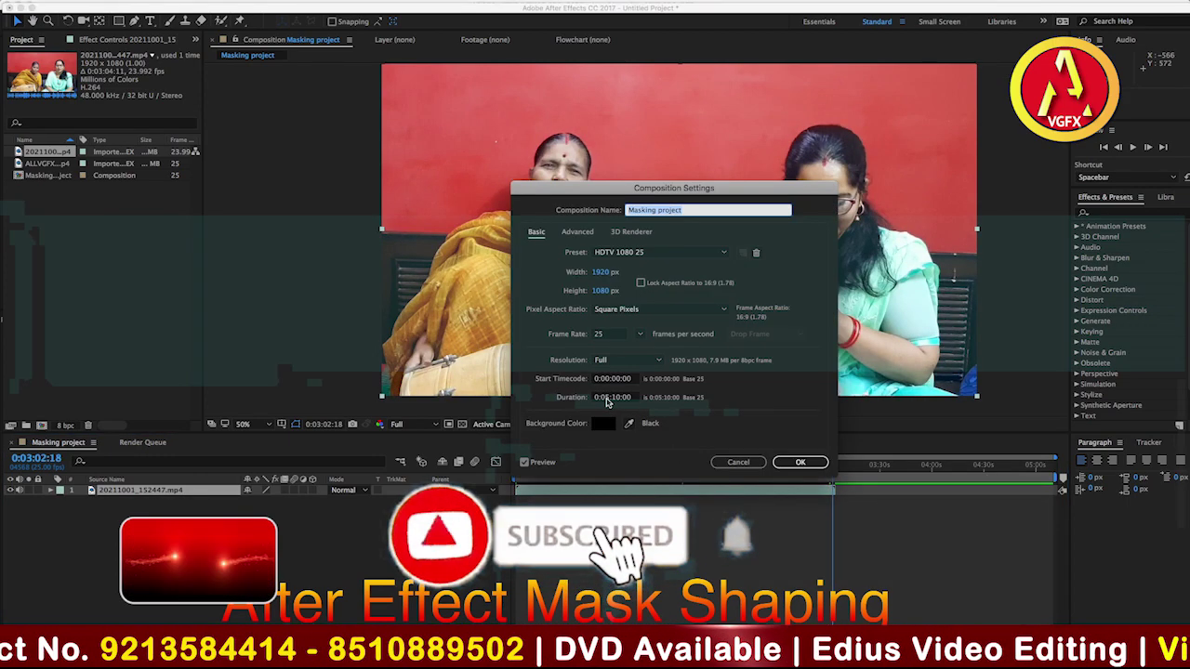
# Change the composition duration to 0:03:10:00 and scrub back through the footage
pyautogui.click(610, 398)
pyautogui.click(609, 397)
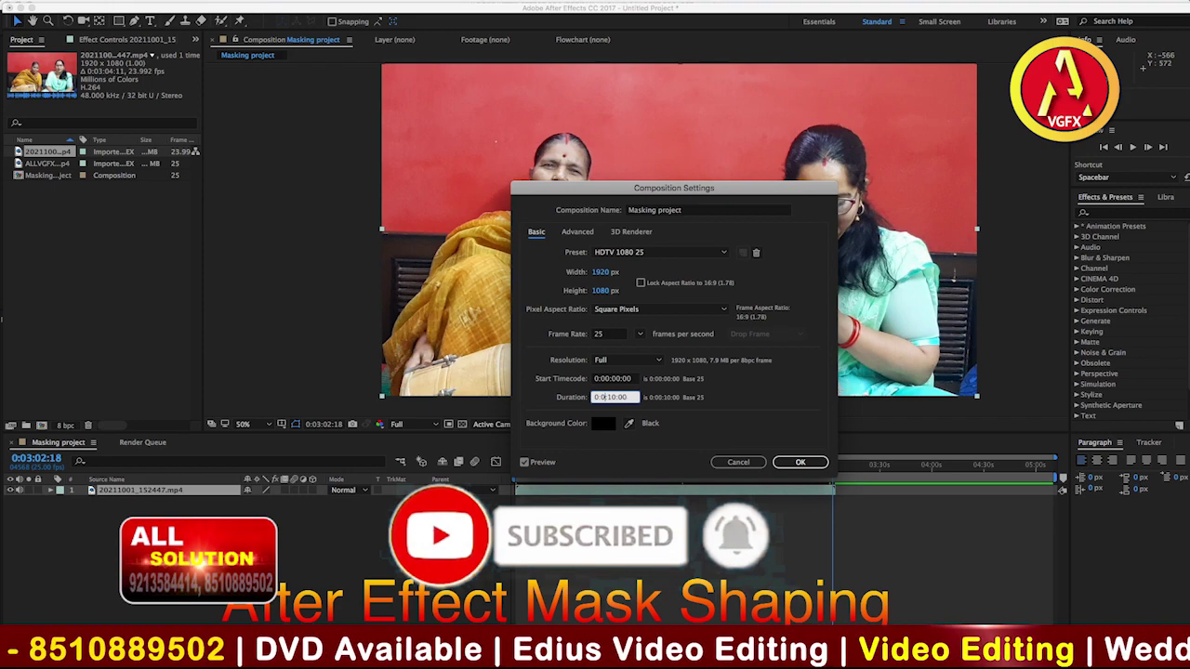
pyautogui.write('4')
pyautogui.press('Return')
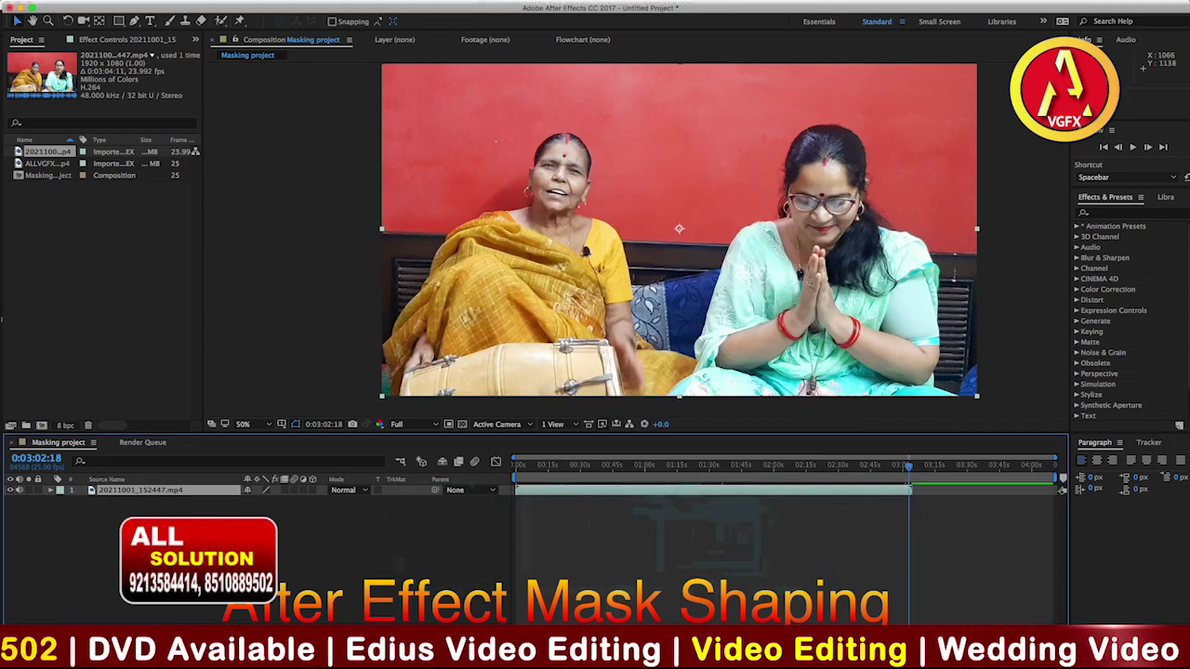
pyautogui.hotkey('ctrl', 'k')
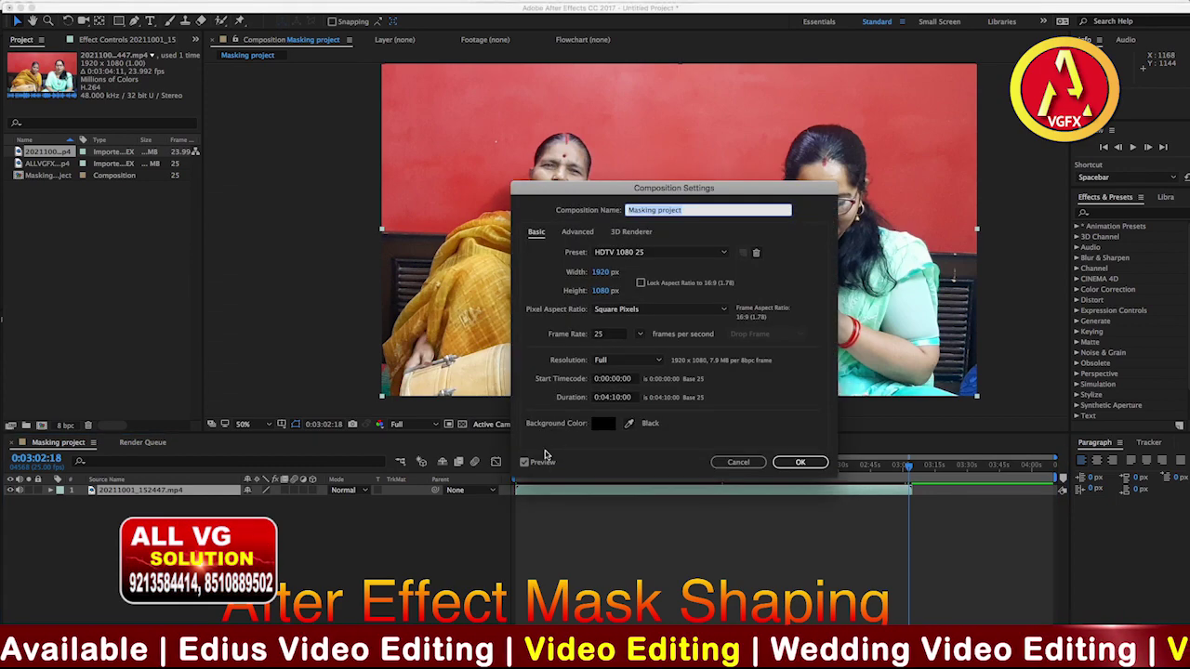
pyautogui.click(609, 397)
pyautogui.write('3')
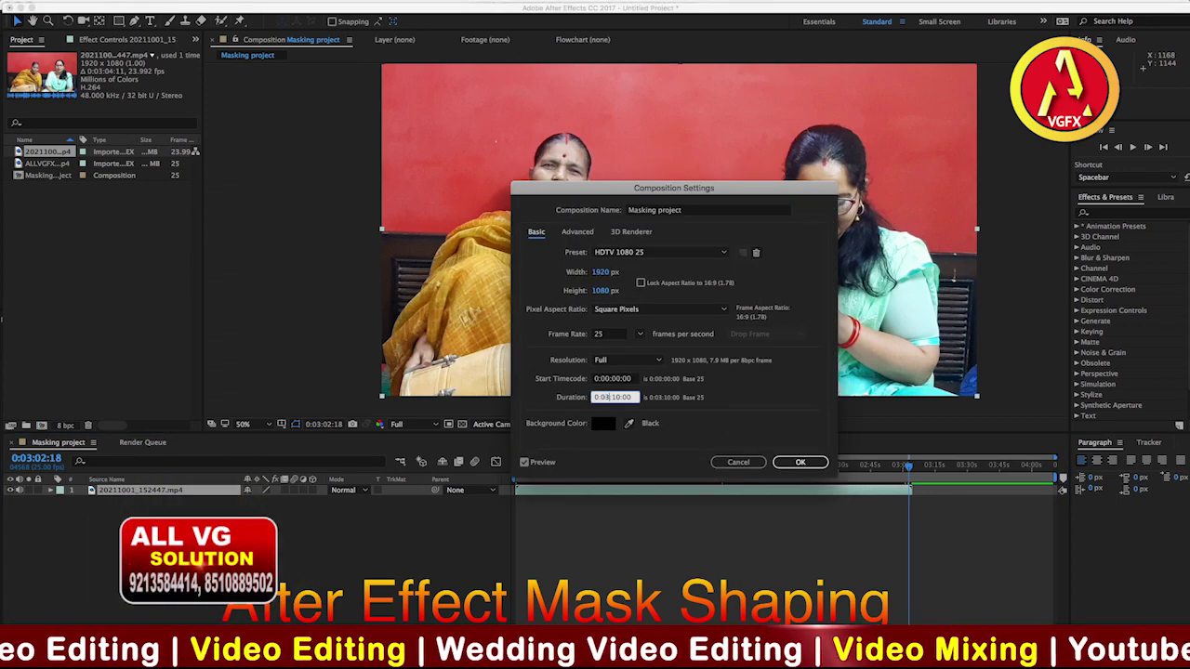
pyautogui.press('Return')
pyautogui.moveTo(1011, 477); pyautogui.dragTo(830, 477)
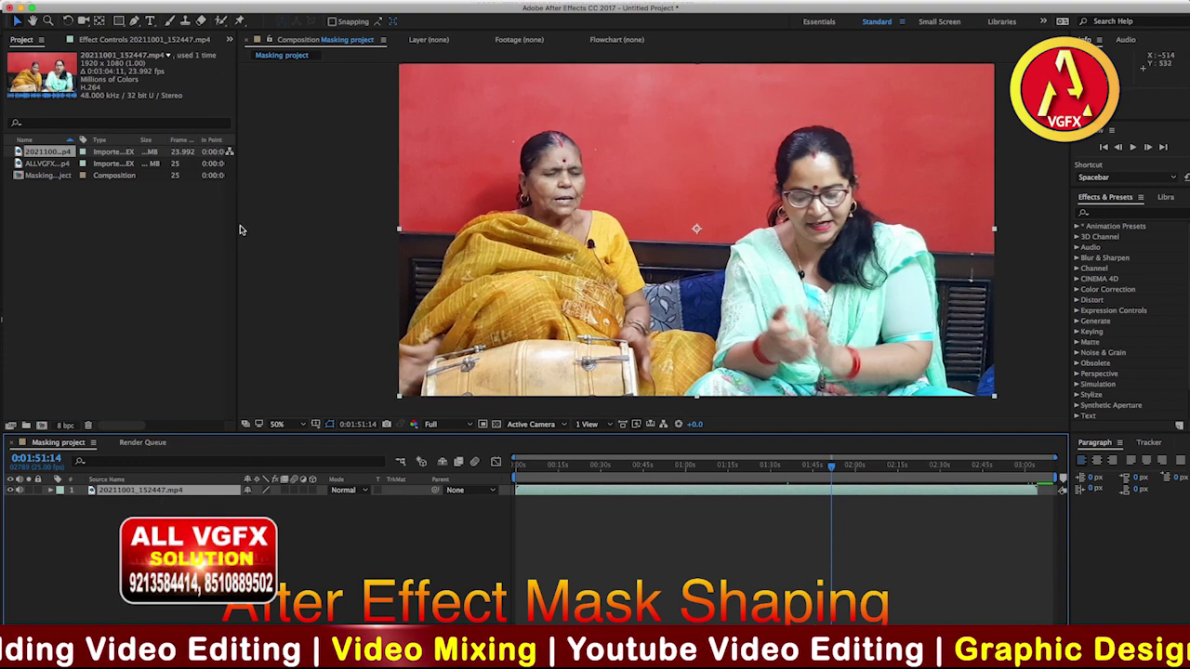
pyautogui.moveTo(203, 228); pyautogui.dragTo(344, 227)
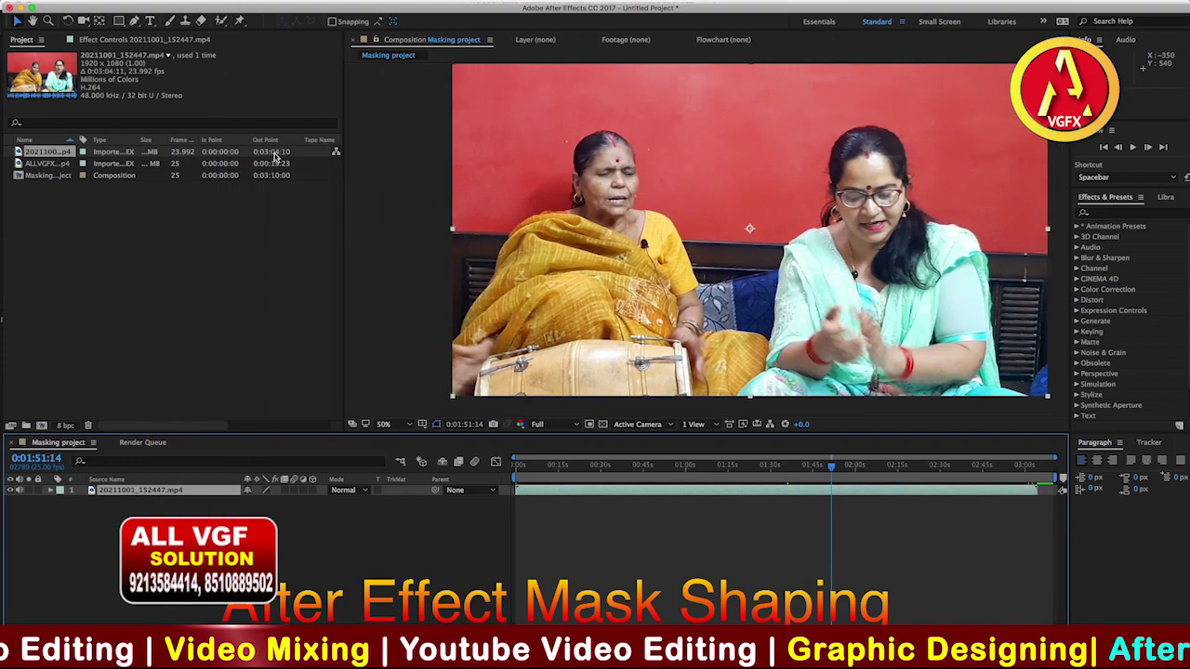
pyautogui.moveTo(201, 152)
pyautogui.mouseDown()
pyautogui.moveTo(364, 270)
pyautogui.moveTo(294, 288)
pyautogui.mouseUp()
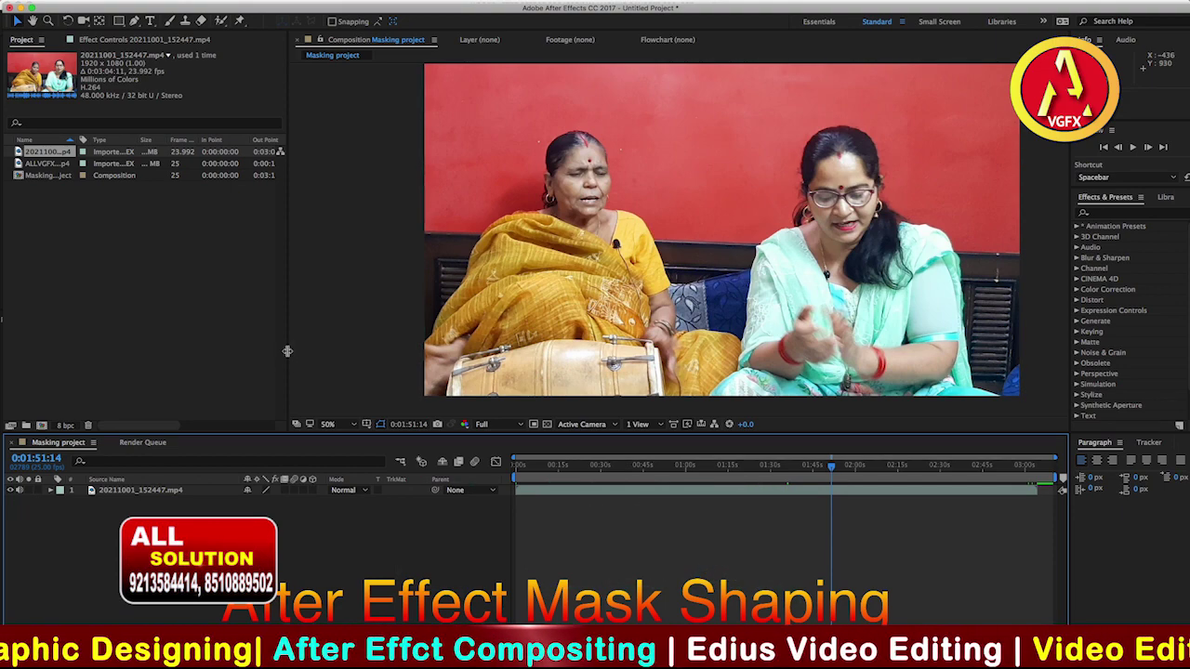
pyautogui.moveTo(287, 352); pyautogui.dragTo(251, 352)
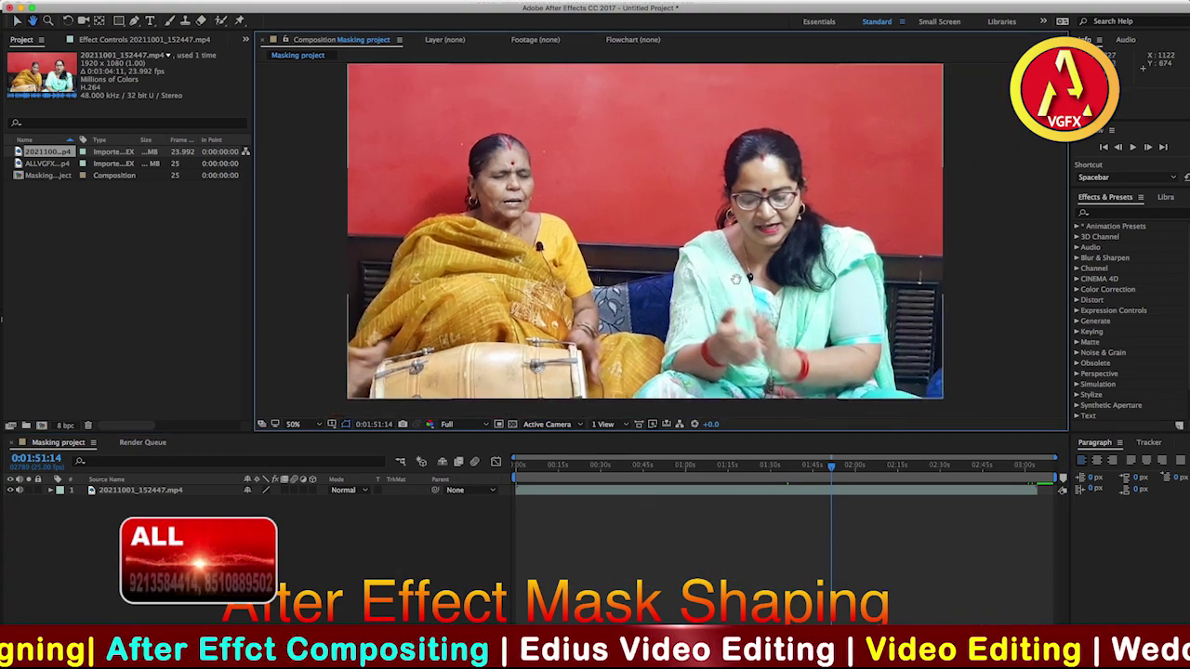
pyautogui.moveTo(735, 279); pyautogui.dragTo(768, 279)
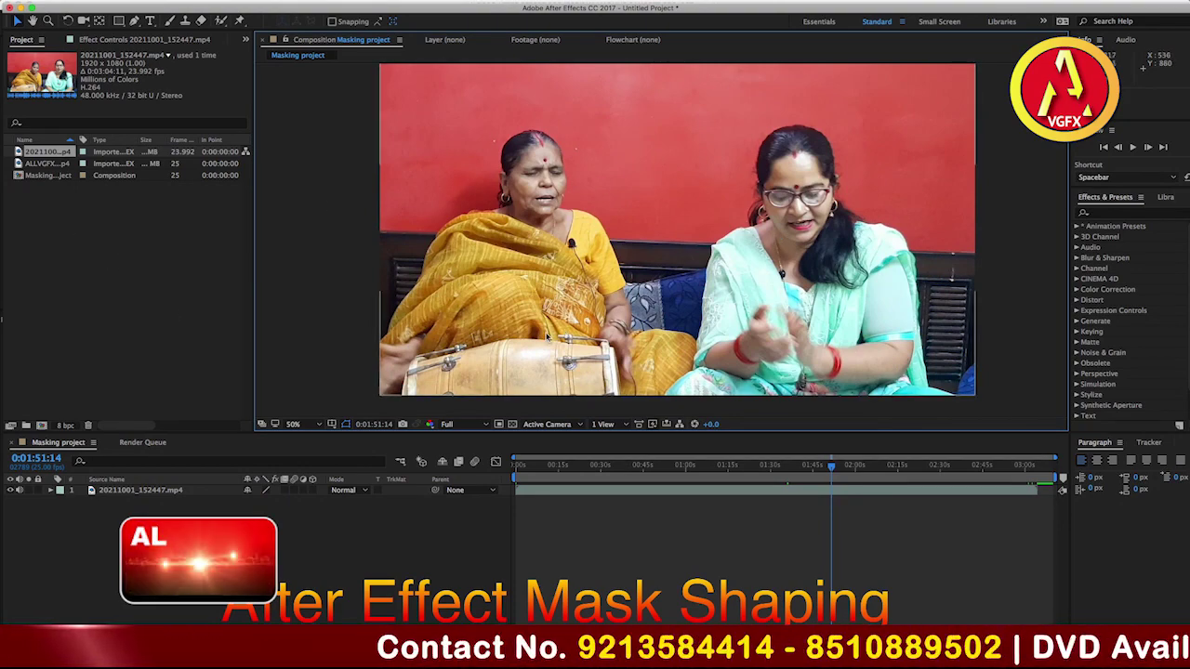
# Open the recording in its own maximized Layer panel
pyautogui.doubleClick(597, 196)
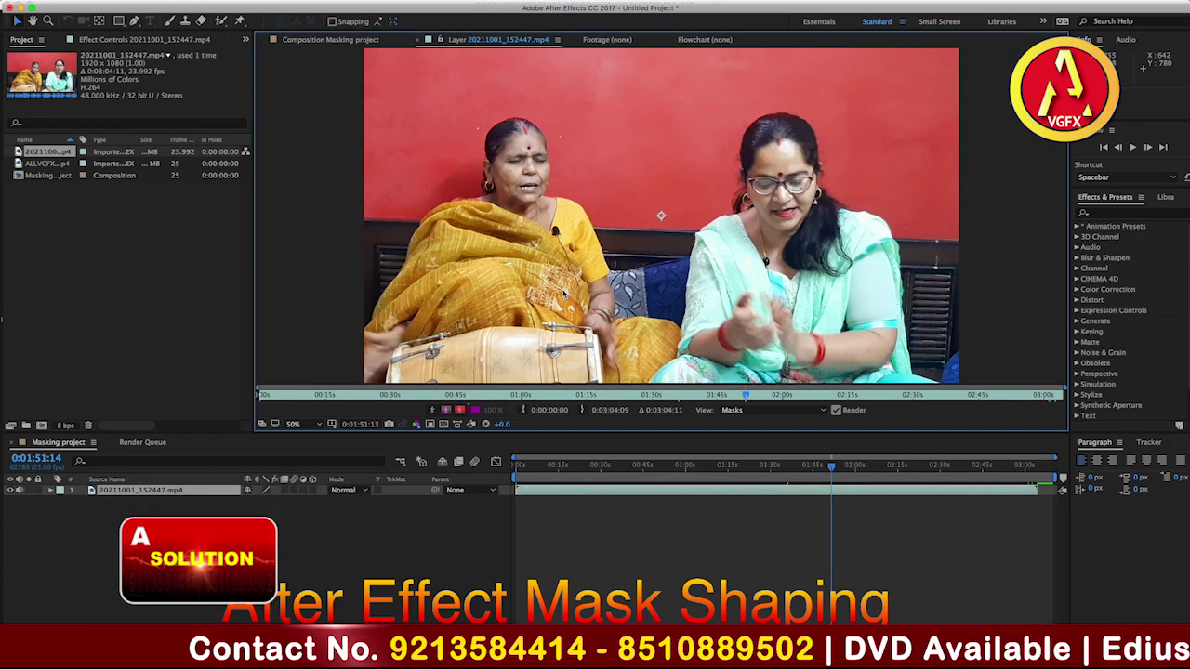
pyautogui.press('`')
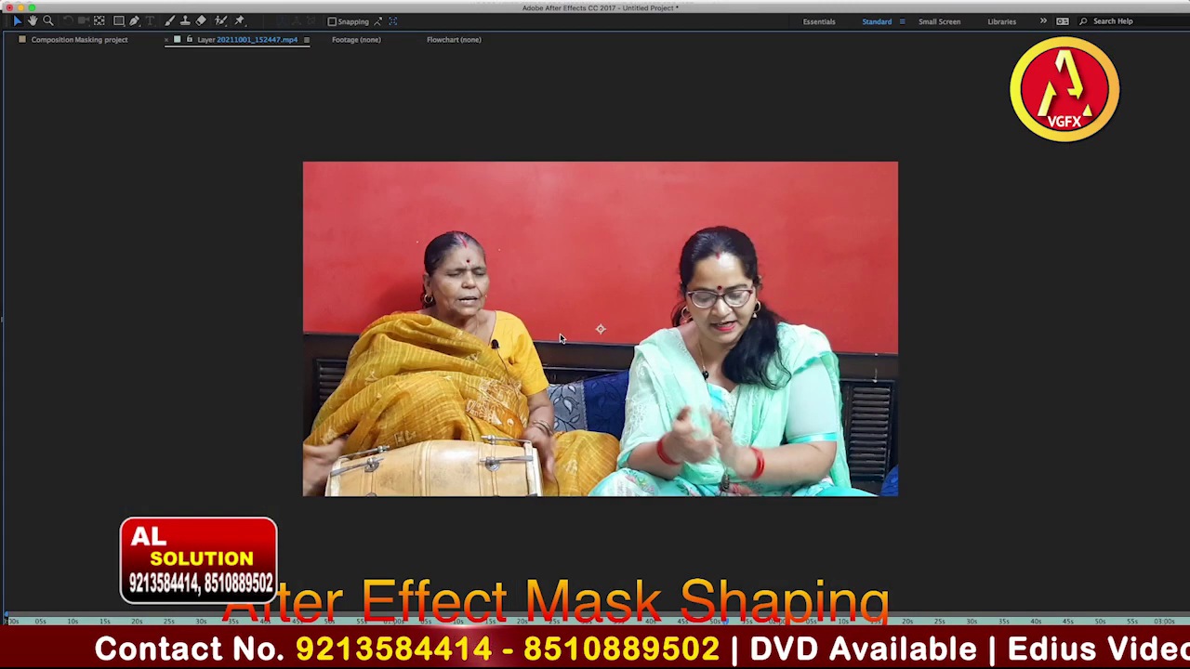
pyautogui.scroll(2, 541, 329)
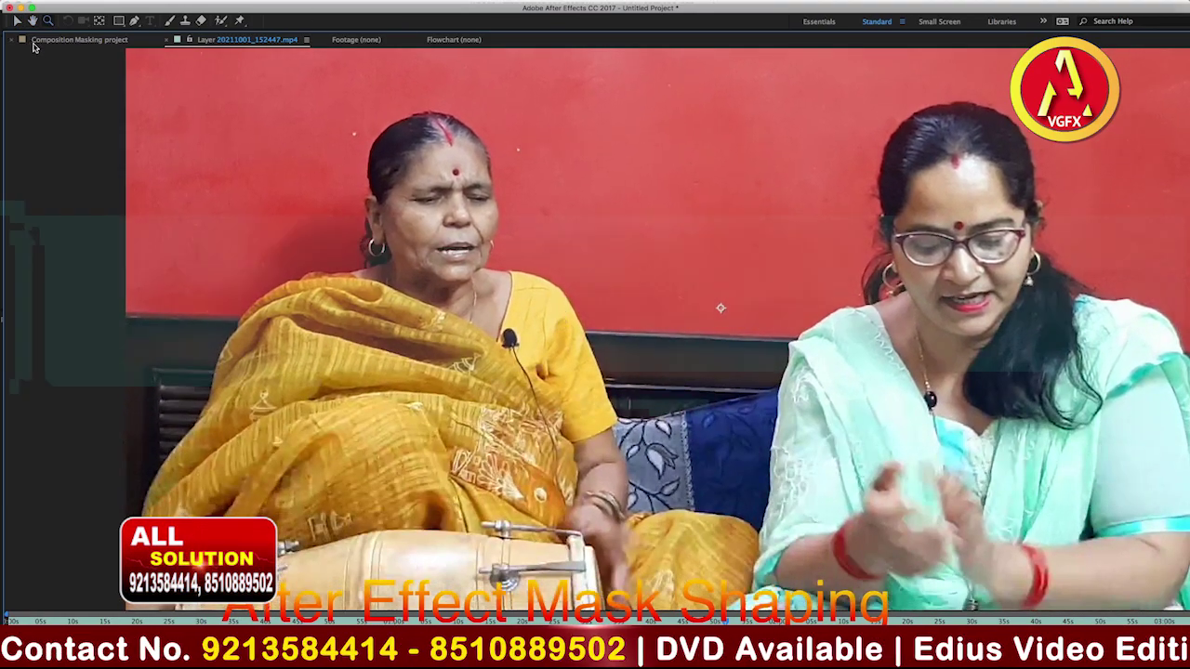
# With the Pen tool, frame the footage and place the first mask point at its lower-left edge
pyautogui.click(134, 21)
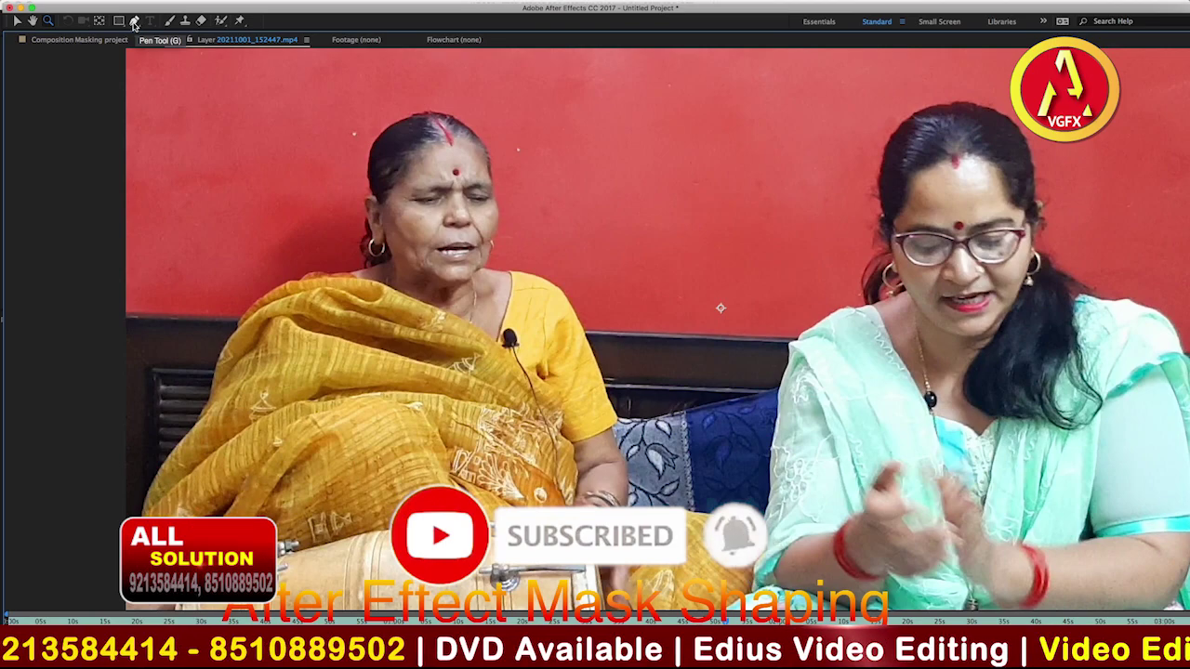
pyautogui.scroll(-2, 223, 453)
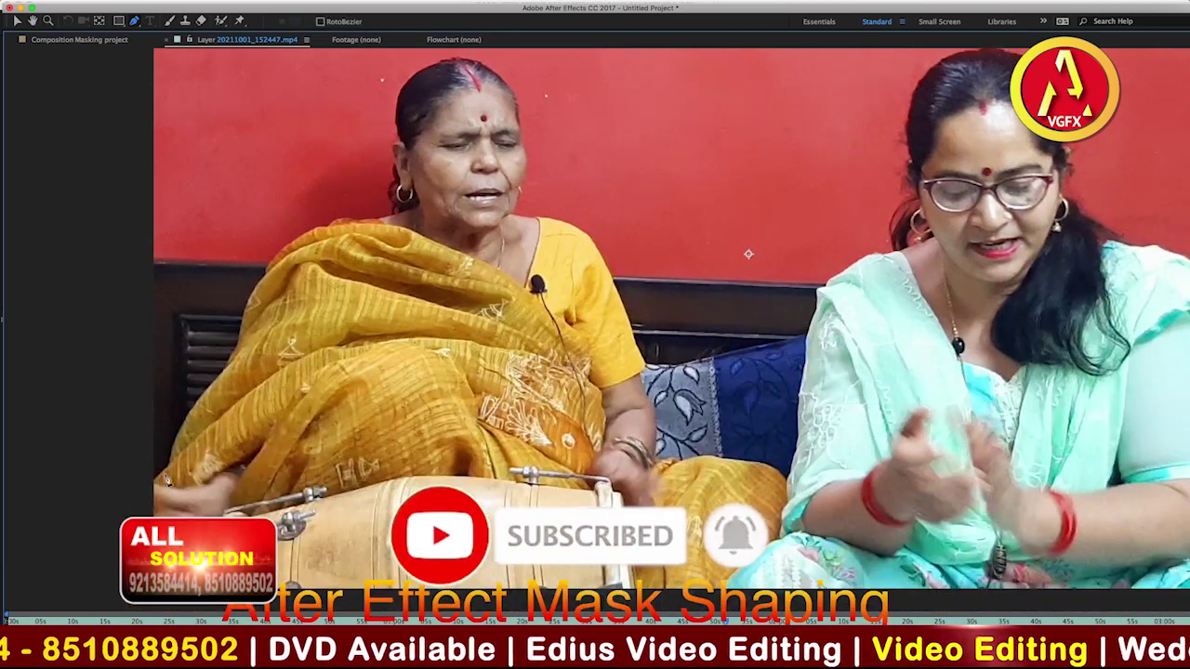
pyautogui.scroll(3, 242, 456)
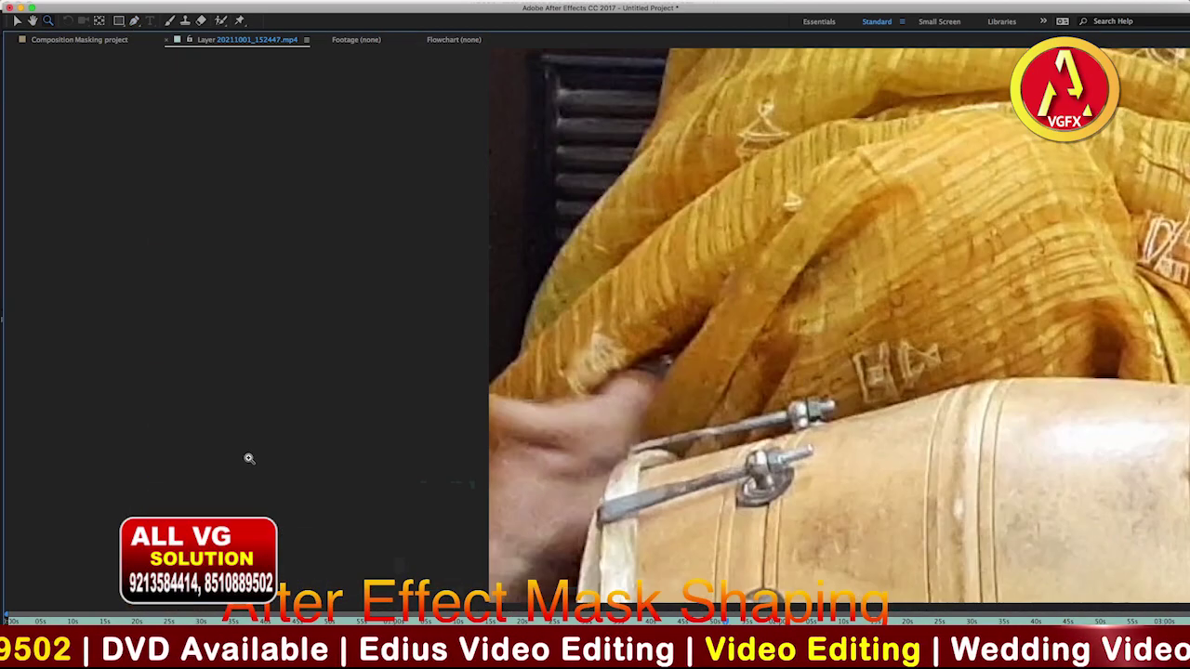
pyautogui.scroll(-4, 633, 398)
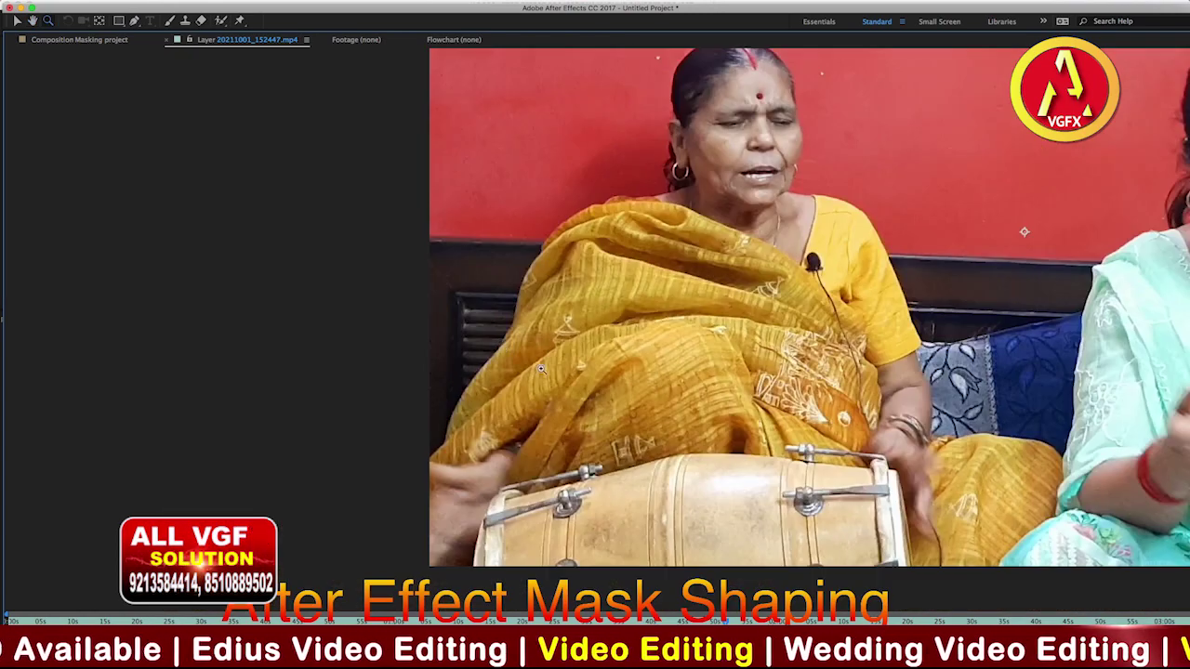
pyautogui.scroll(-1, 281, 428)
pyautogui.moveTo(281, 428); pyautogui.dragTo(272, 404)
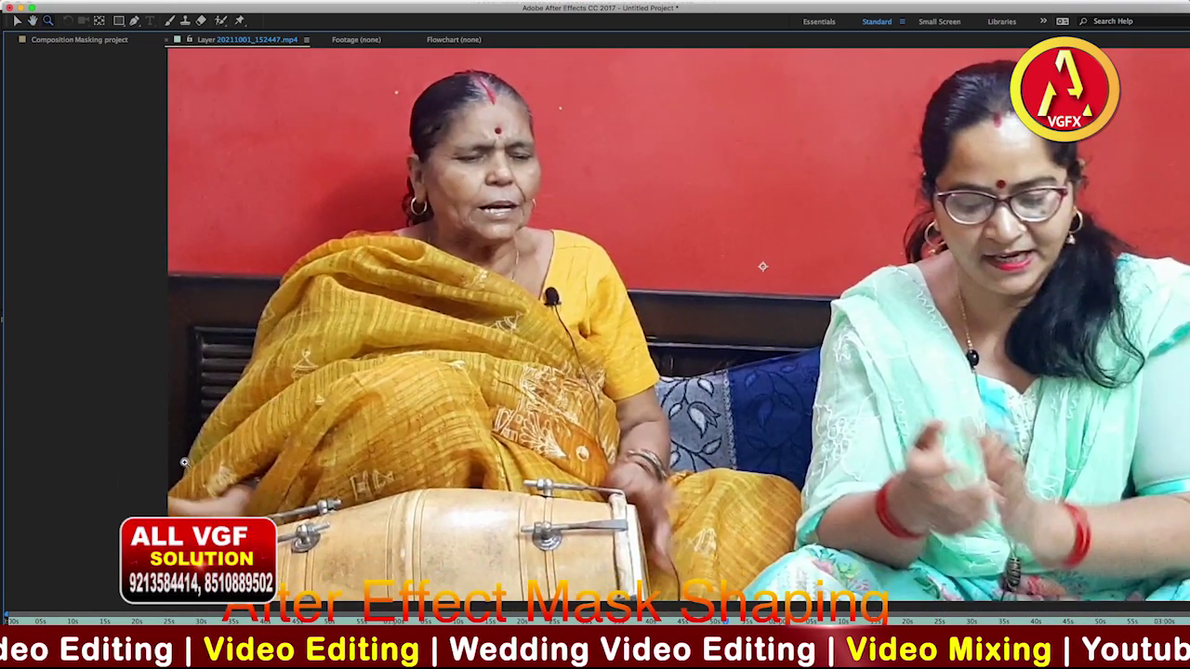
pyautogui.click(135, 21)
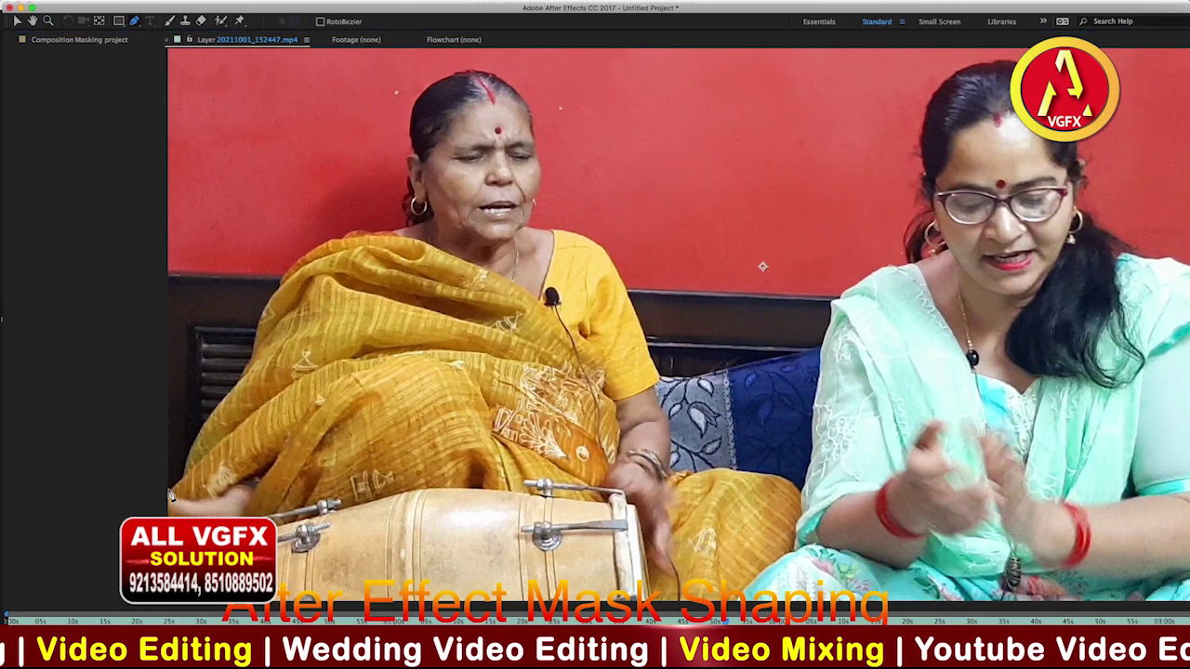
pyautogui.click(169, 490)
# Add mask points curving up the left woman's side and shoulder
pyautogui.moveTo(184, 481); pyautogui.dragTo(196, 450)
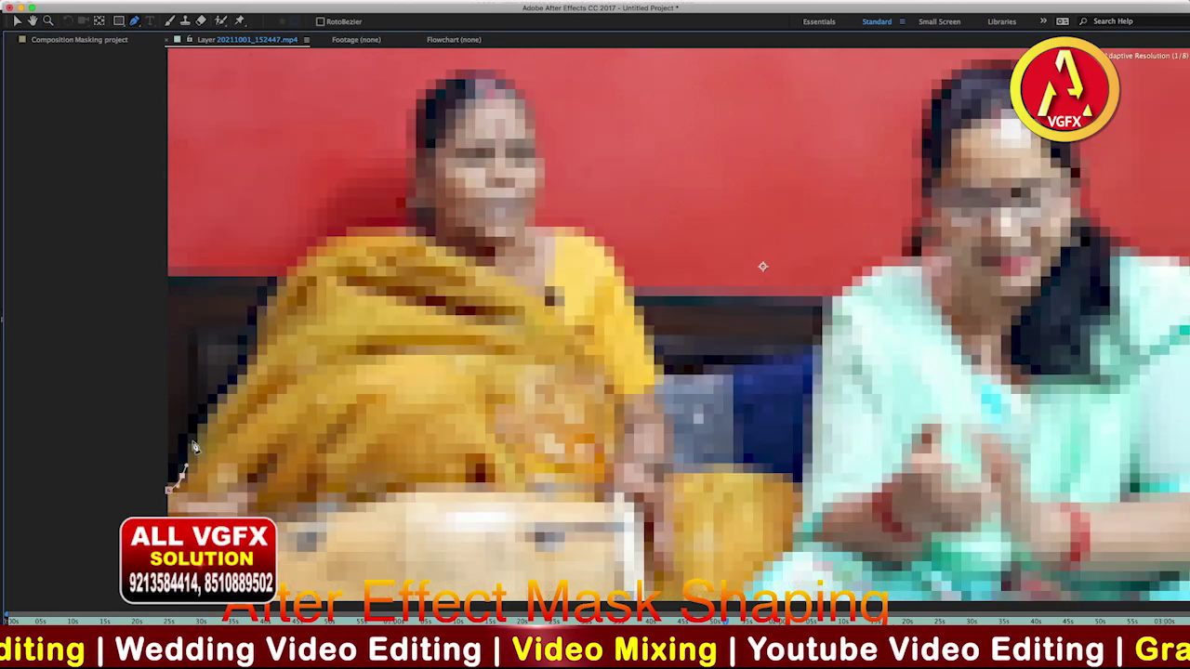
pyautogui.click(197, 429)
pyautogui.click(237, 375)
pyautogui.click(256, 319)
pyautogui.click(290, 258)
pyautogui.click(384, 219)
pyautogui.click(398, 165)
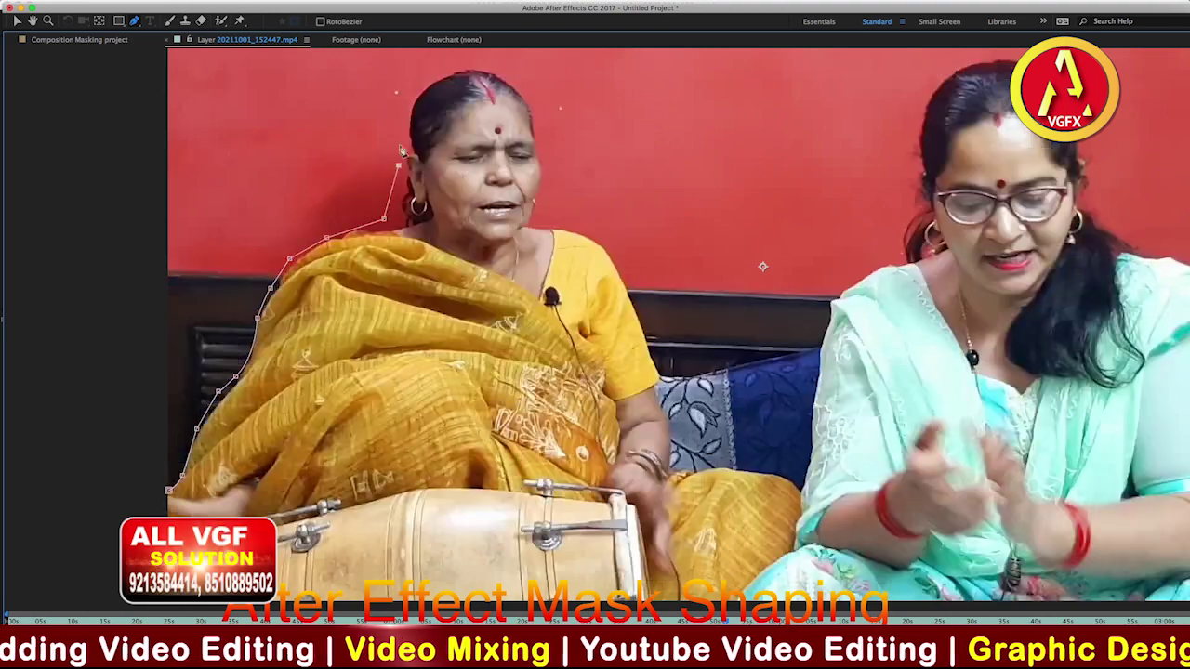
# Continue the mask around the head and down the right woman's shoulder, zooming out to 50%
pyautogui.click(401, 119)
pyautogui.click(502, 67)
pyautogui.click(564, 156)
pyautogui.click(577, 177)
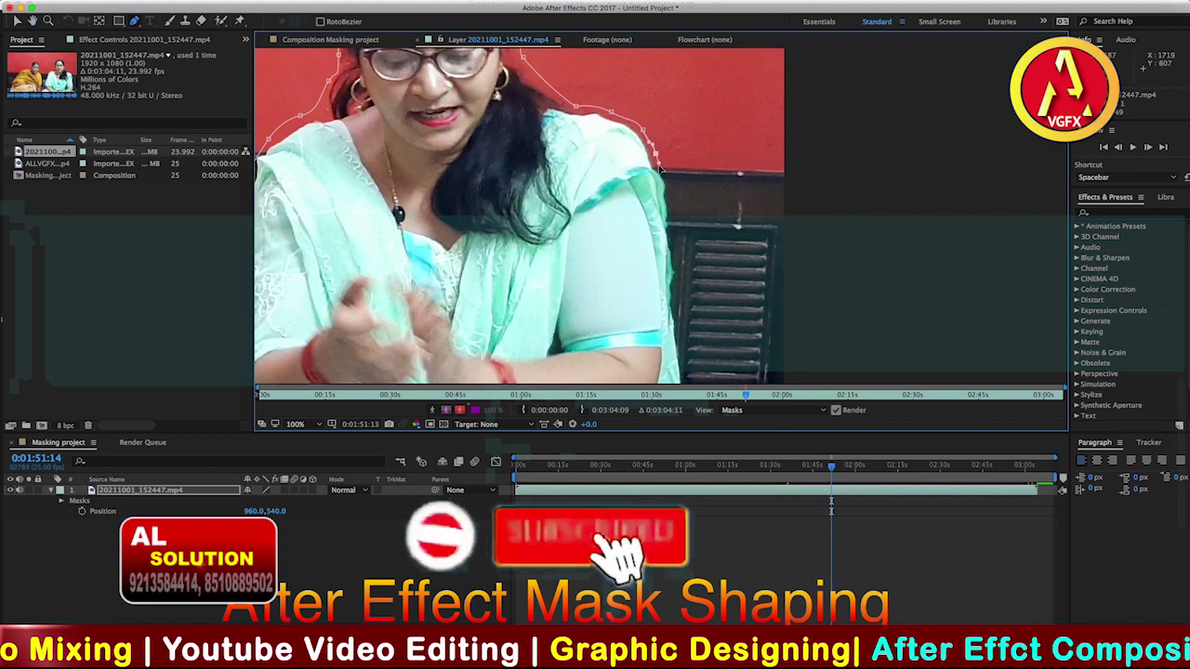
pyautogui.click(655, 151)
pyautogui.click(662, 166)
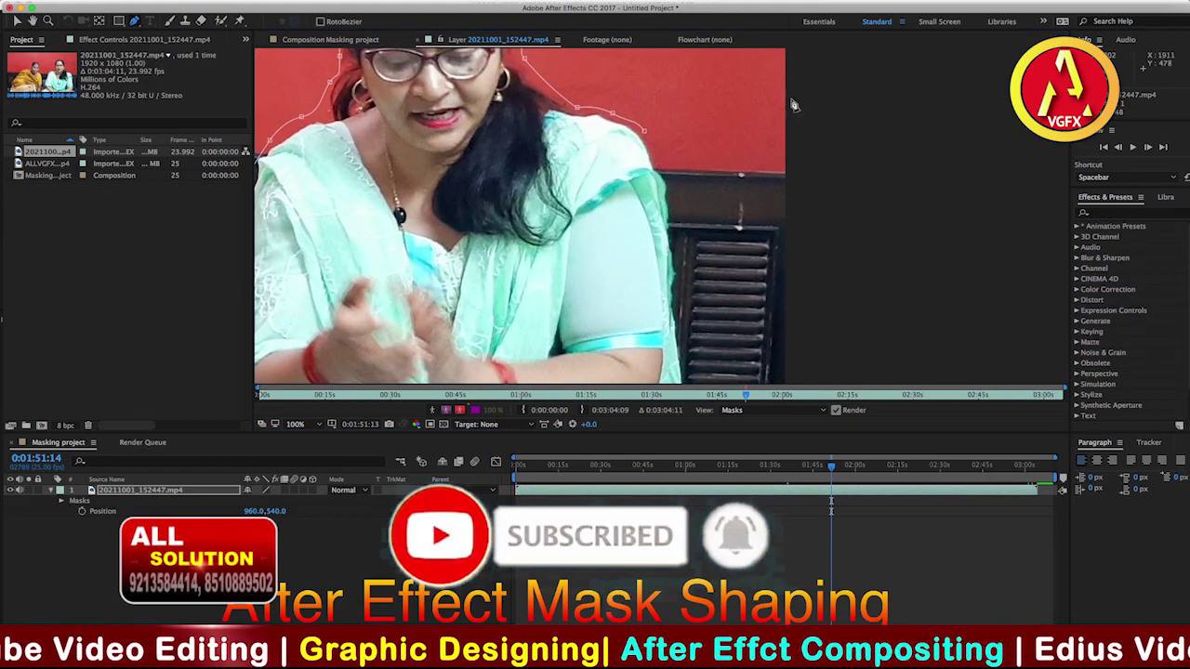
pyautogui.scroll(-2, 702, 219)
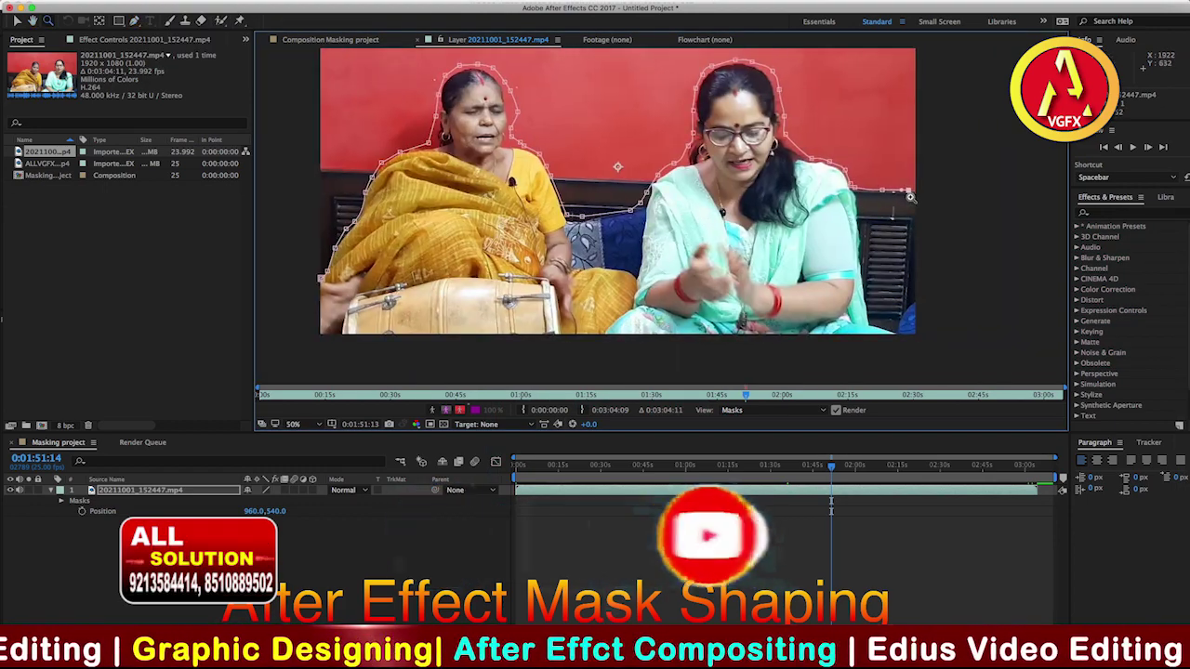
pyautogui.press('g')
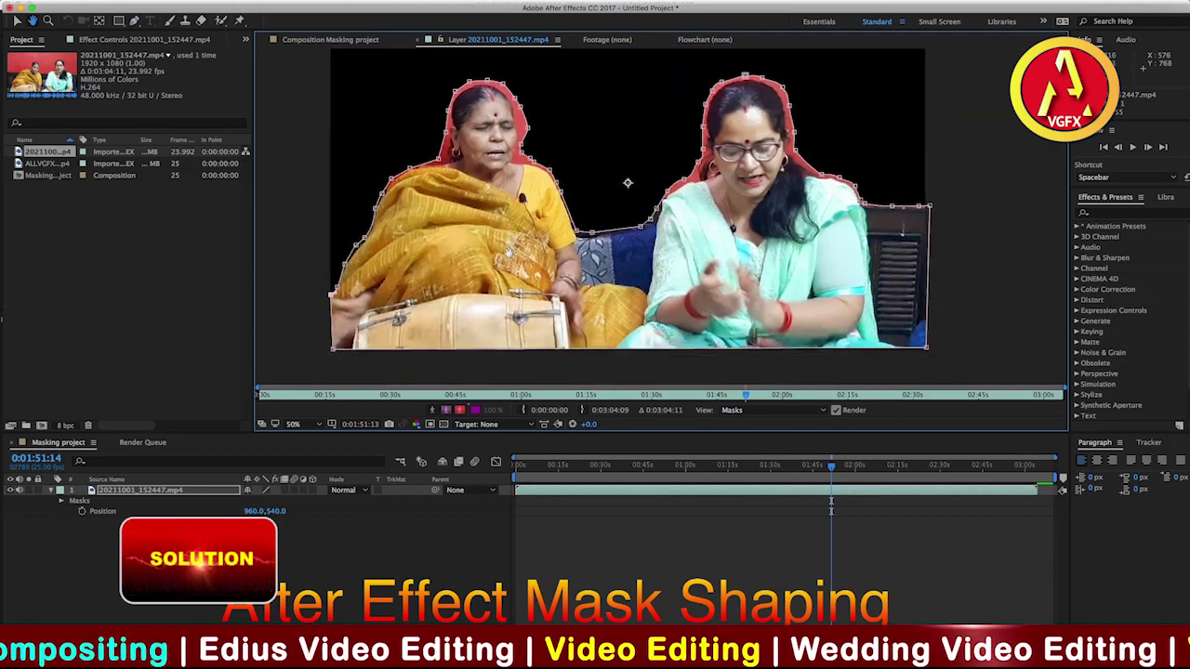
# Twirl open Mask 1 and set its Mask Feather to 7.0 pixels
pyautogui.press('g')
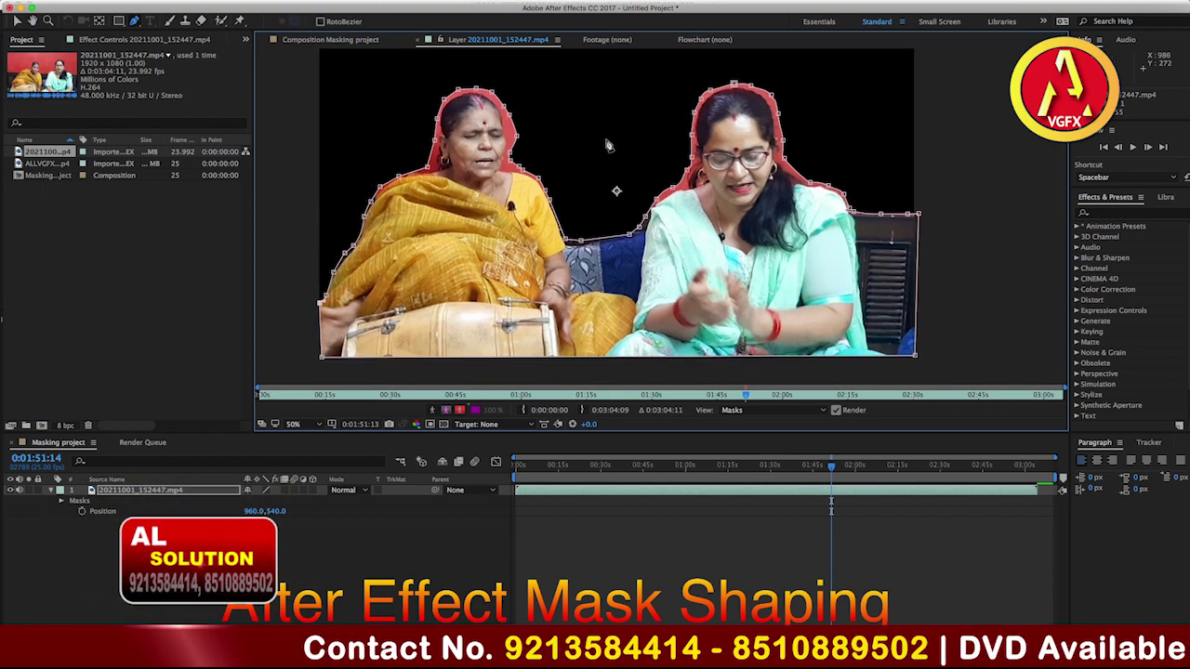
pyautogui.click(51, 490)
pyautogui.click(50, 490)
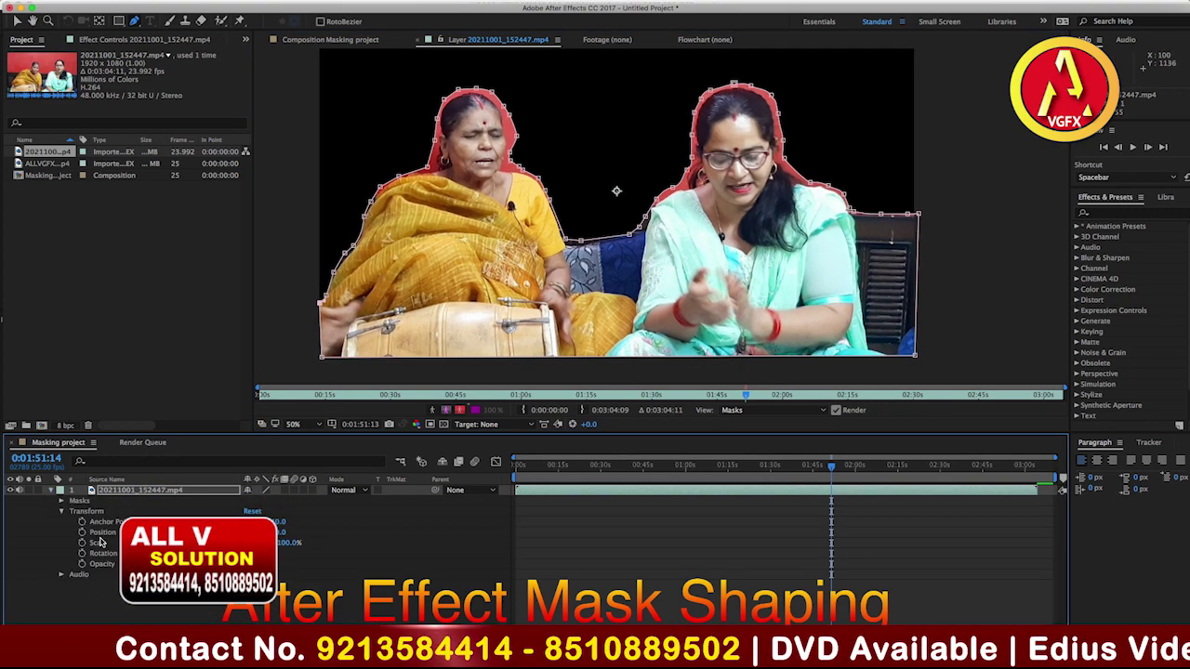
pyautogui.click(61, 510)
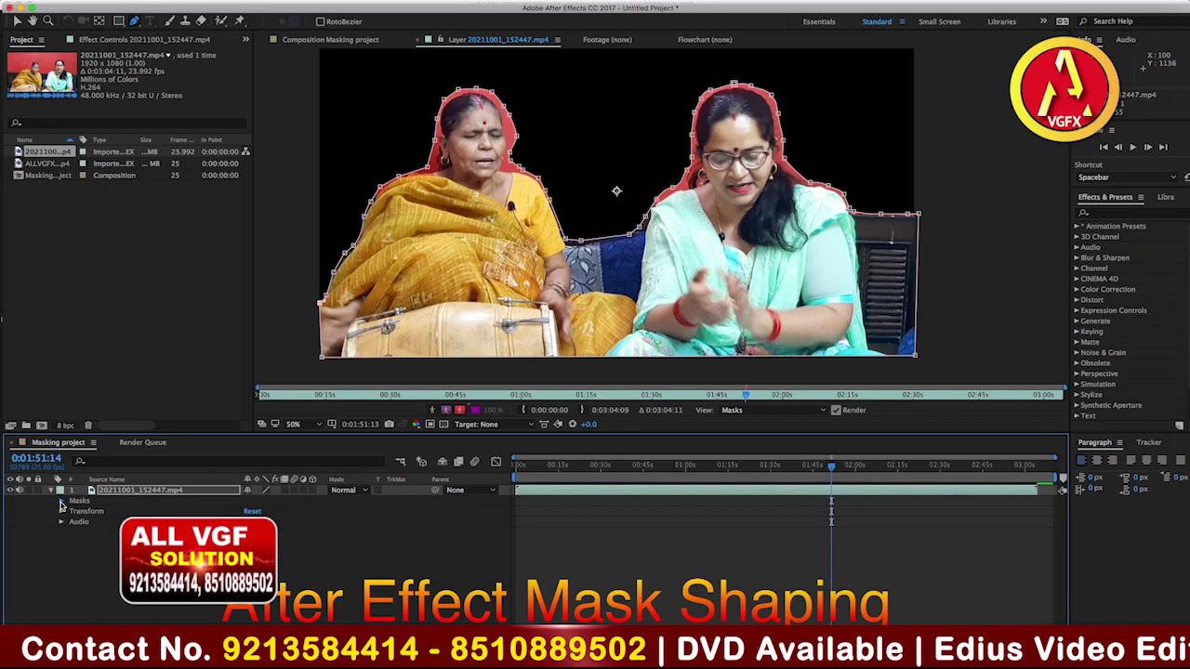
pyautogui.click(61, 500)
pyautogui.click(61, 522)
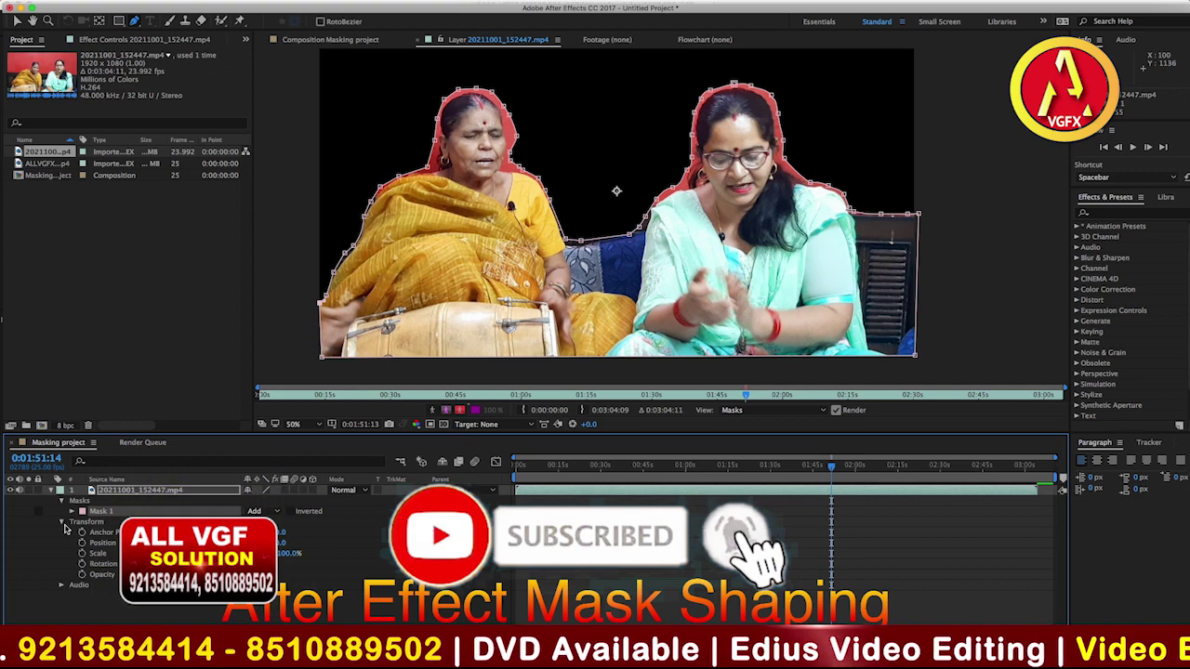
pyautogui.click(71, 511)
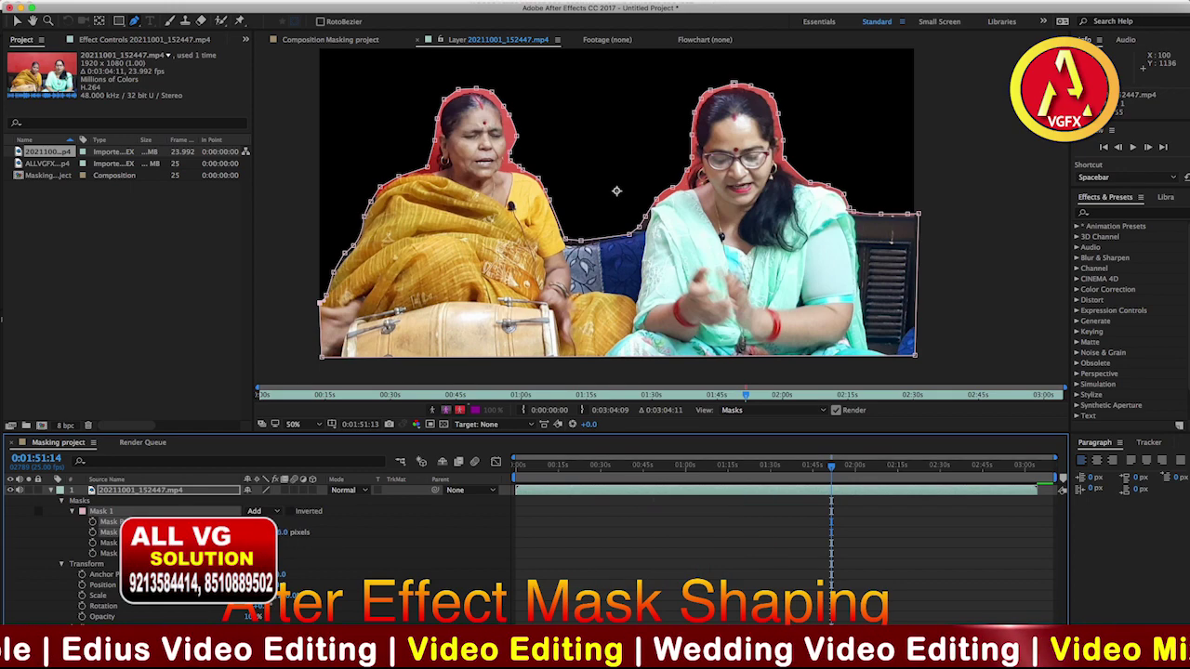
pyautogui.moveTo(283, 532); pyautogui.dragTo(307, 533)
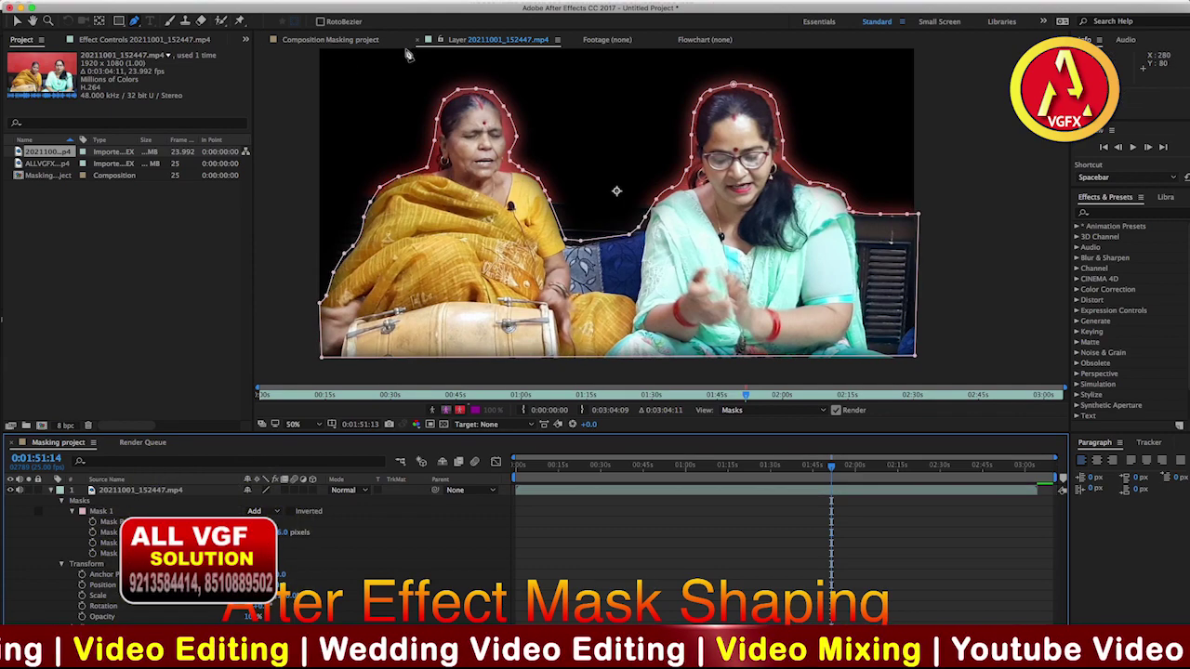
# Switch to the Masking project composition and scrub to check the feathered cutout on black
pyautogui.click(326, 40)
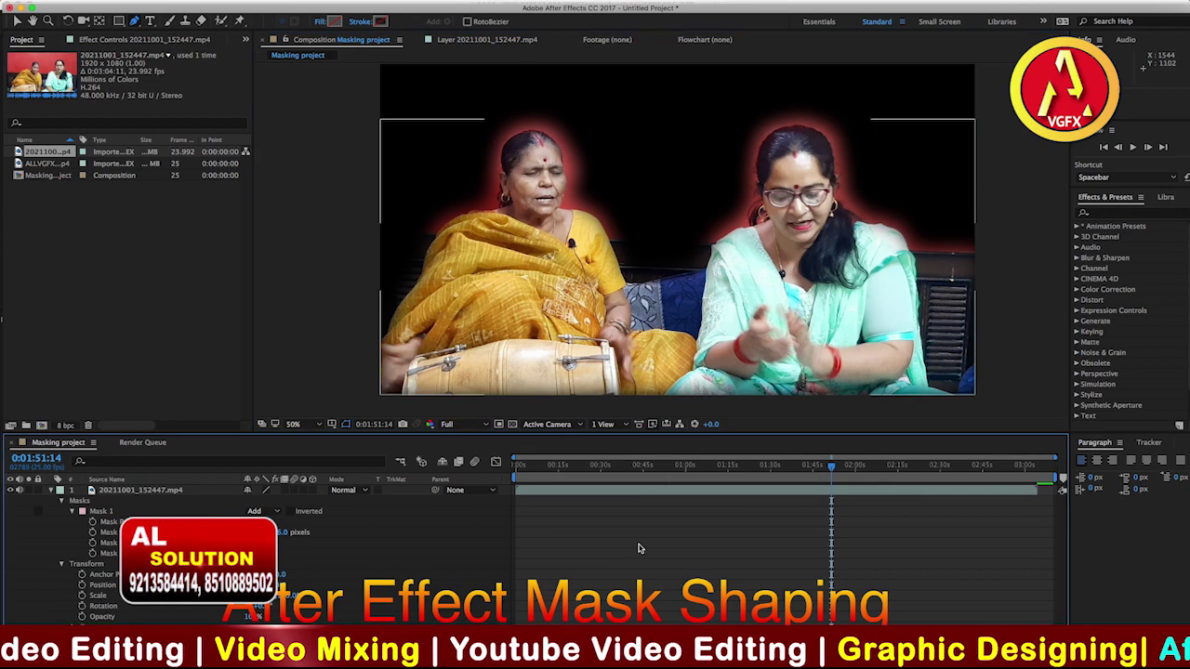
pyautogui.moveTo(615, 464); pyautogui.dragTo(587, 466)
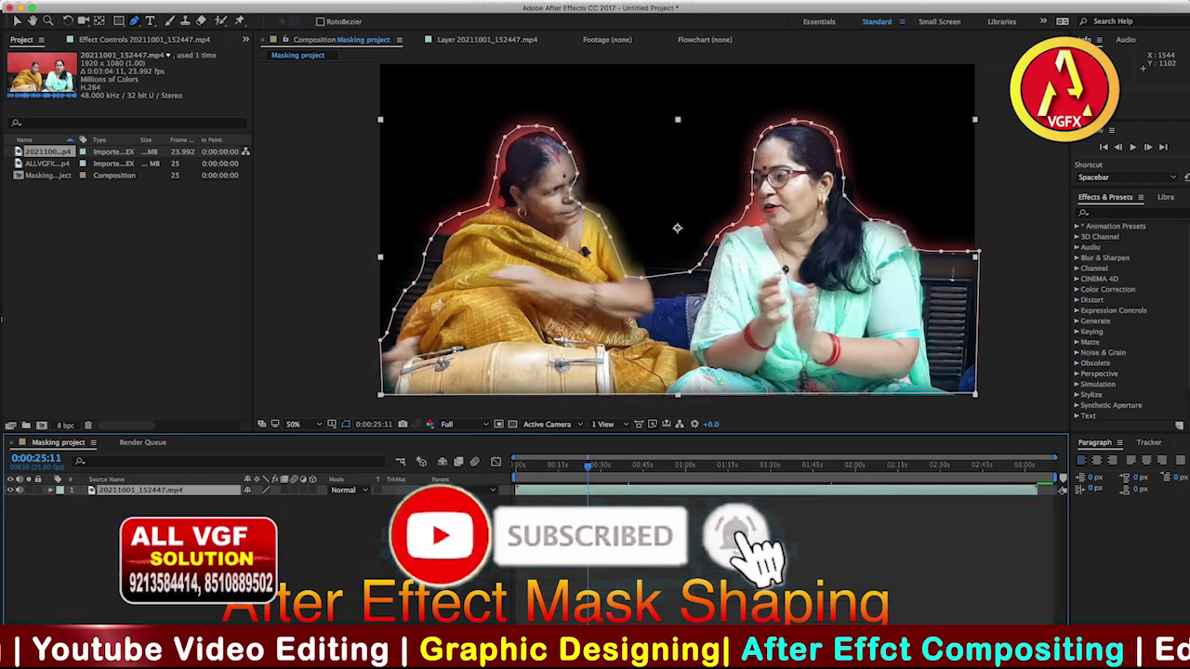
pyautogui.click(654, 578)
pyautogui.click(569, 482)
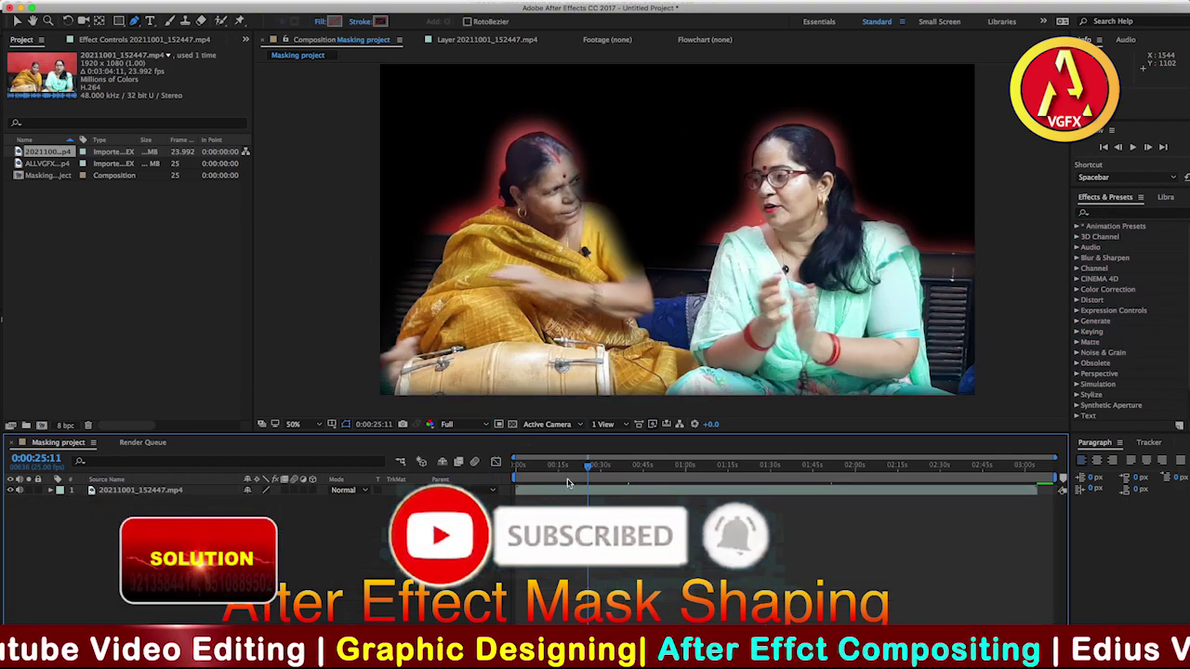
pyautogui.click(44, 161)
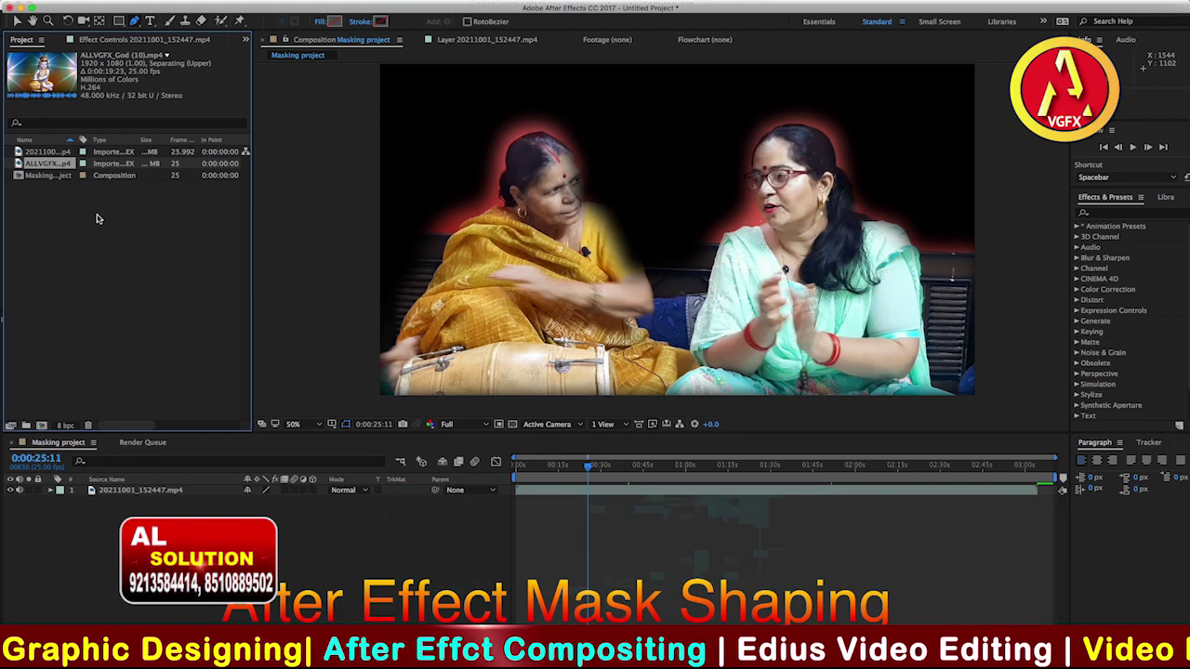
# Add ALLVGFX_God (10).mp4 to the comp beneath the women's layer and preview the composite
pyautogui.hotkey('ctrl', '/')
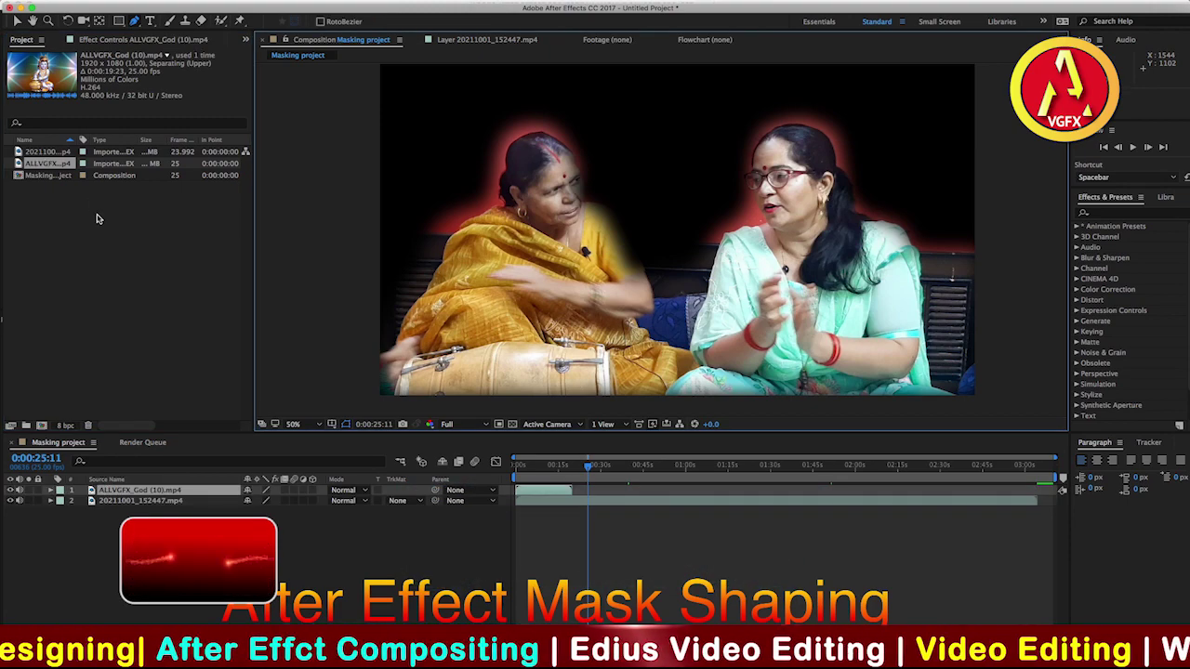
pyautogui.click(521, 465)
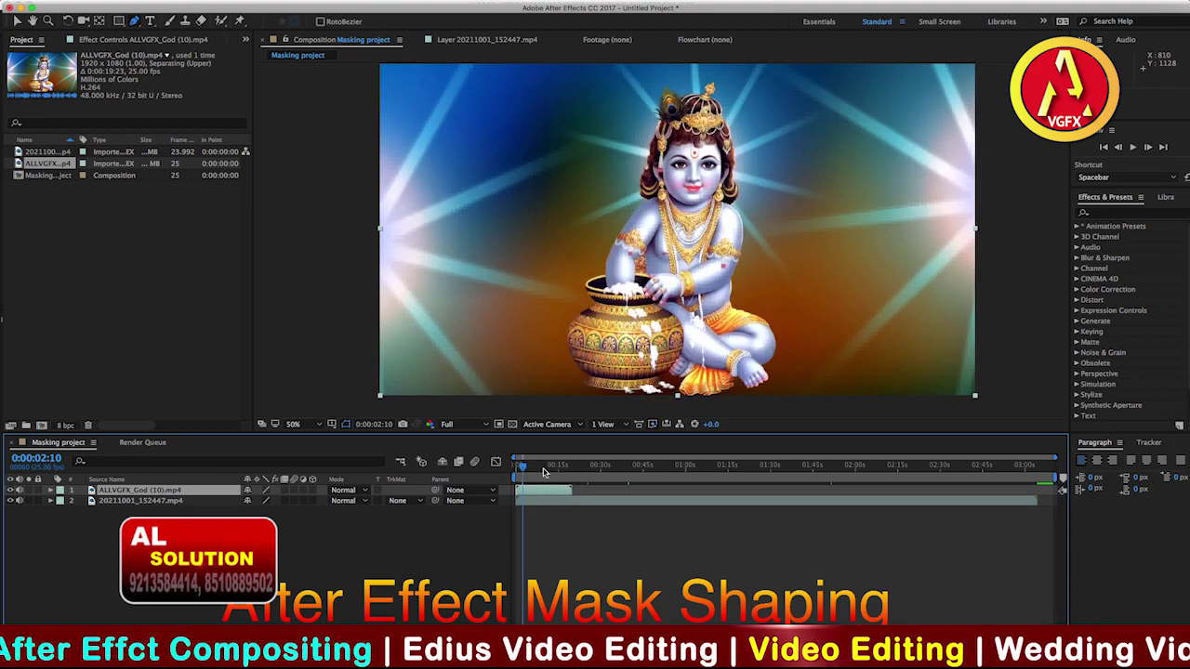
pyautogui.hotkey('ctrl', '[')
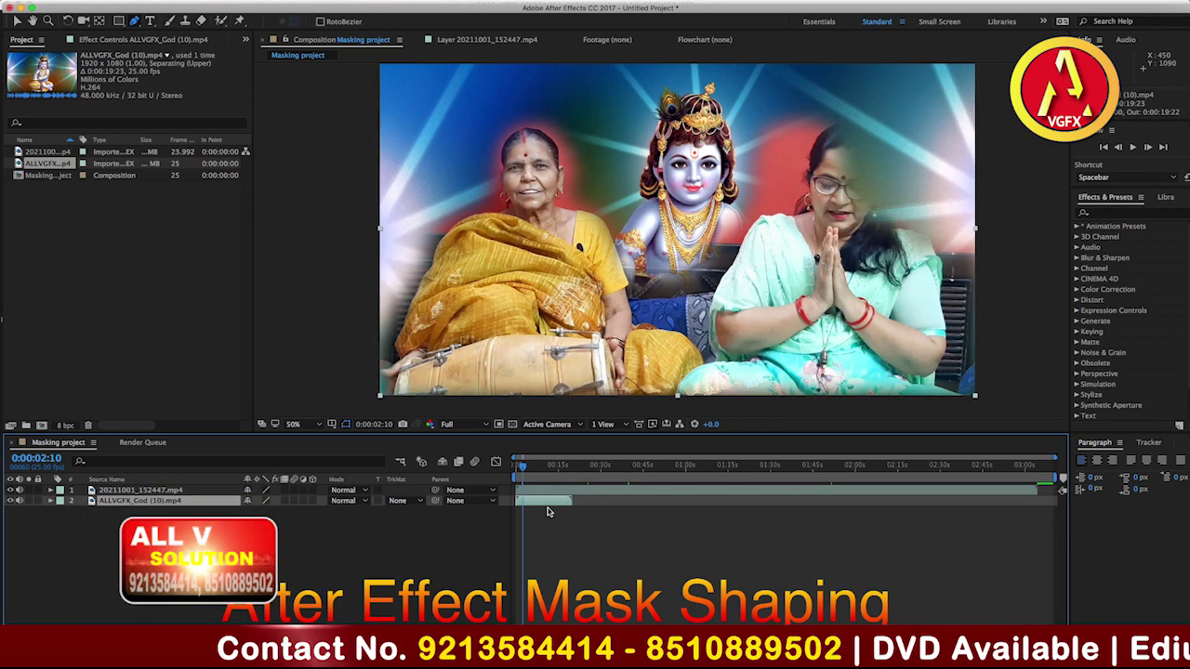
pyautogui.moveTo(531, 478); pyautogui.dragTo(536, 476)
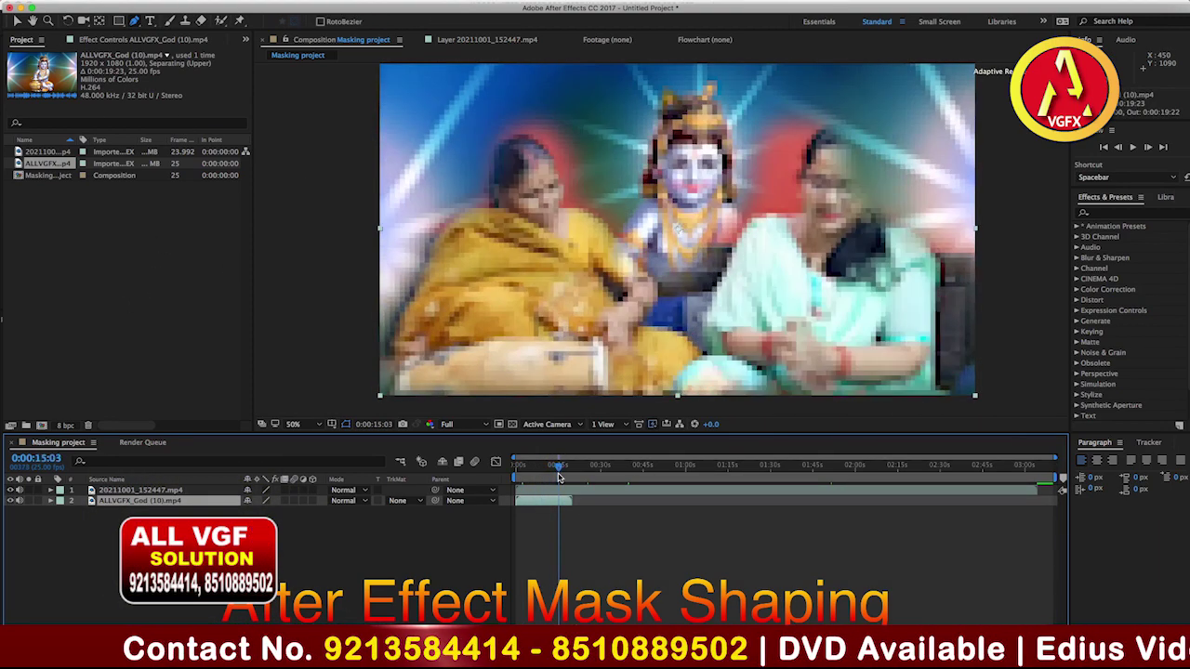
pyautogui.press('space')
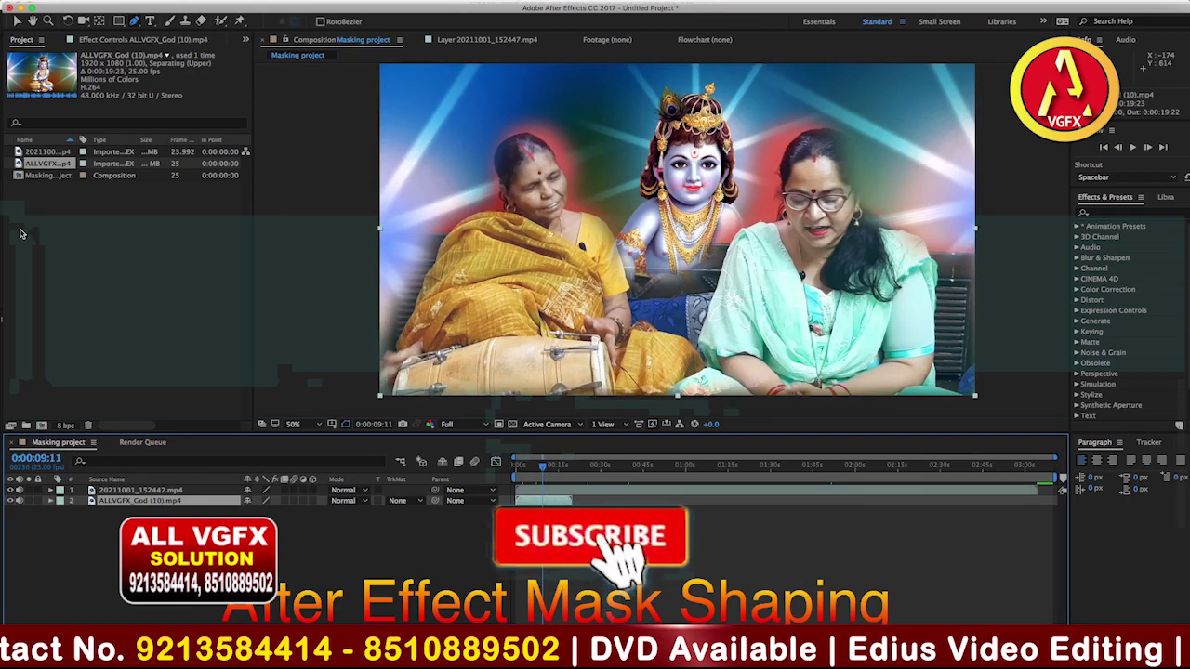
pyautogui.click(41, 165)
pyautogui.click(41, 166)
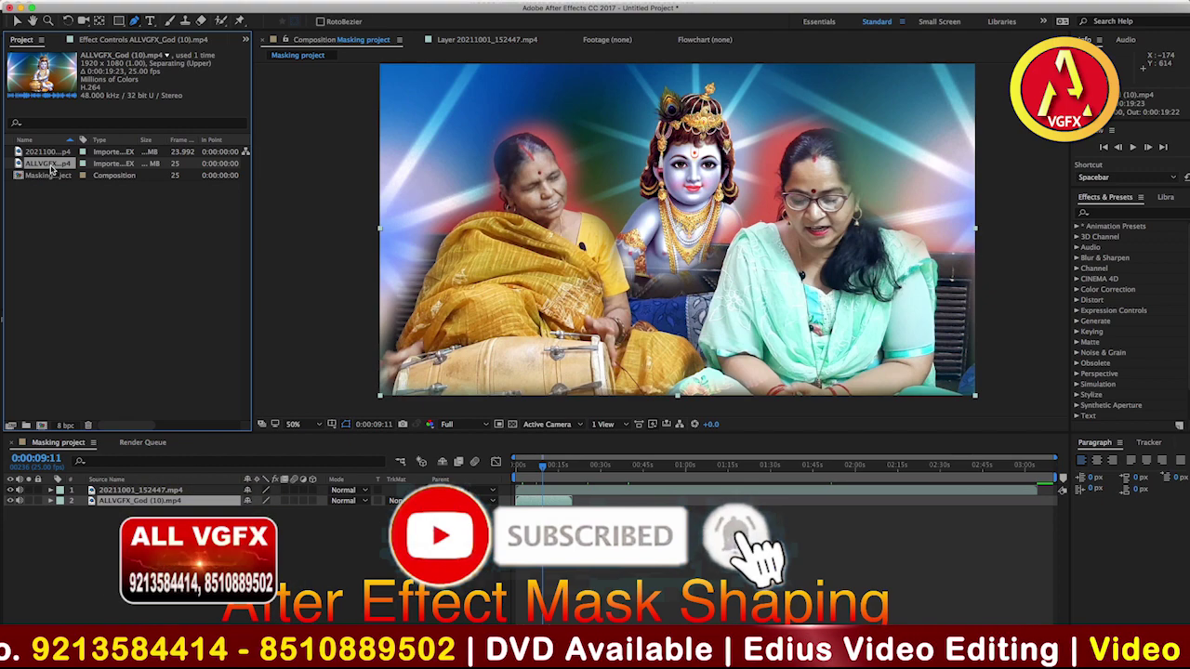
# Set the ALLVGFX Krishna footage's Interpret Footage Loop option to 20 times
pyautogui.rightClick(51, 167)
pyautogui.moveTo(130, 244)
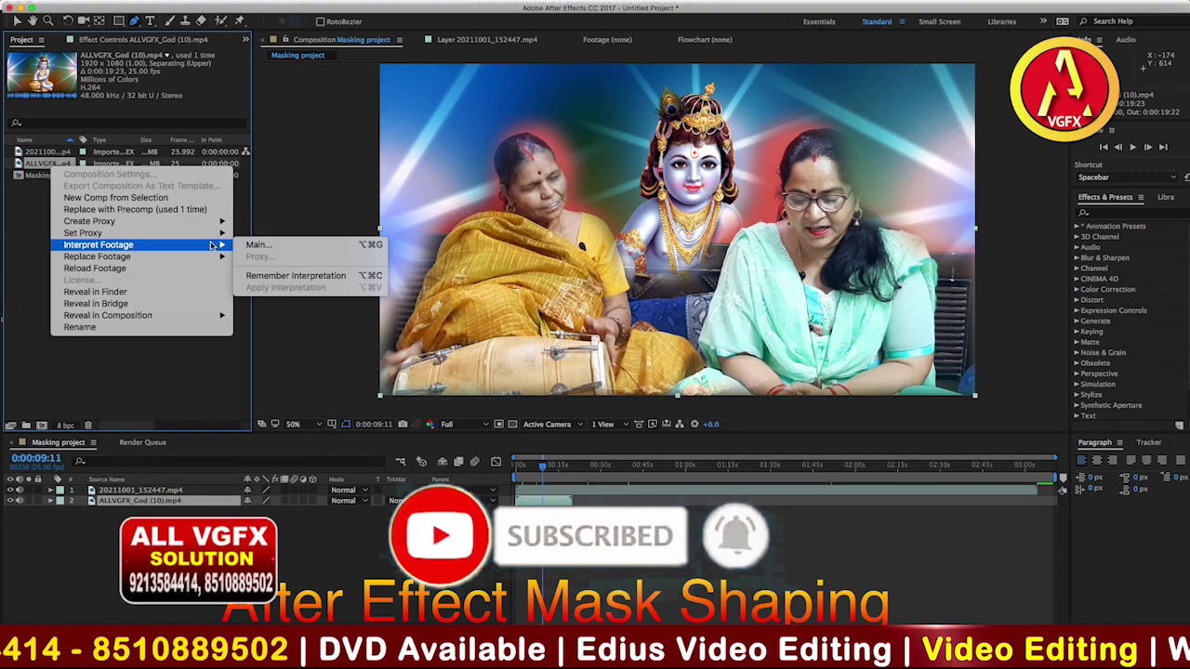
pyautogui.click(528, 249)
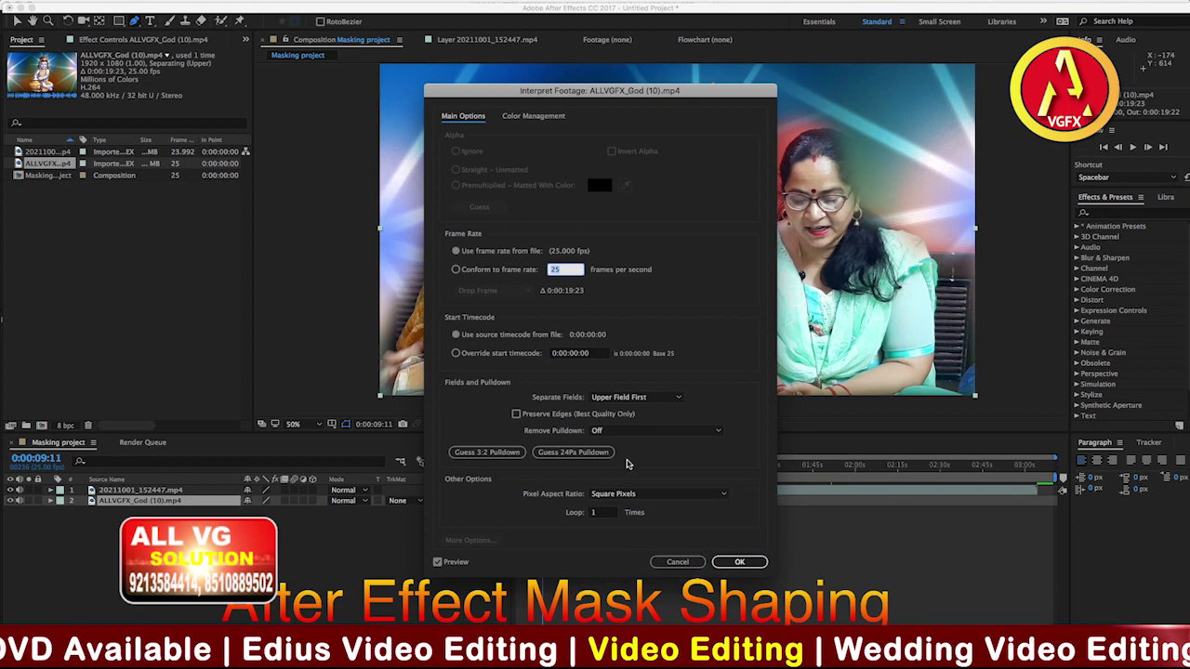
pyautogui.click(603, 513)
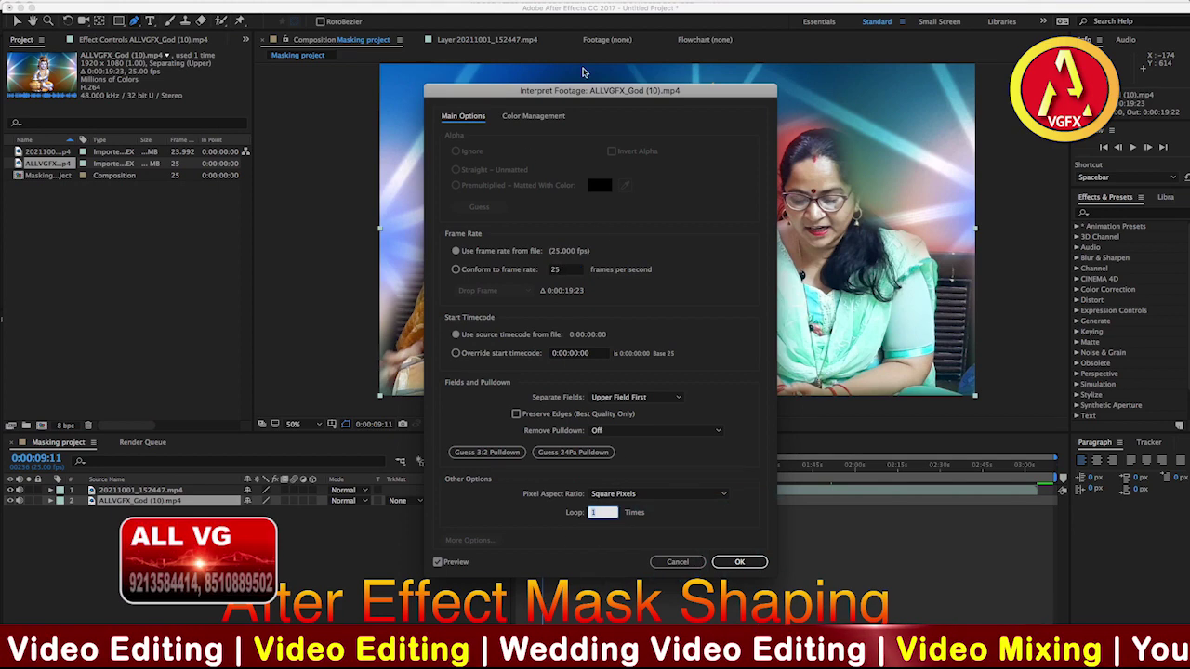
pyautogui.moveTo(580, 90); pyautogui.dragTo(181, 68)
pyautogui.write('20')
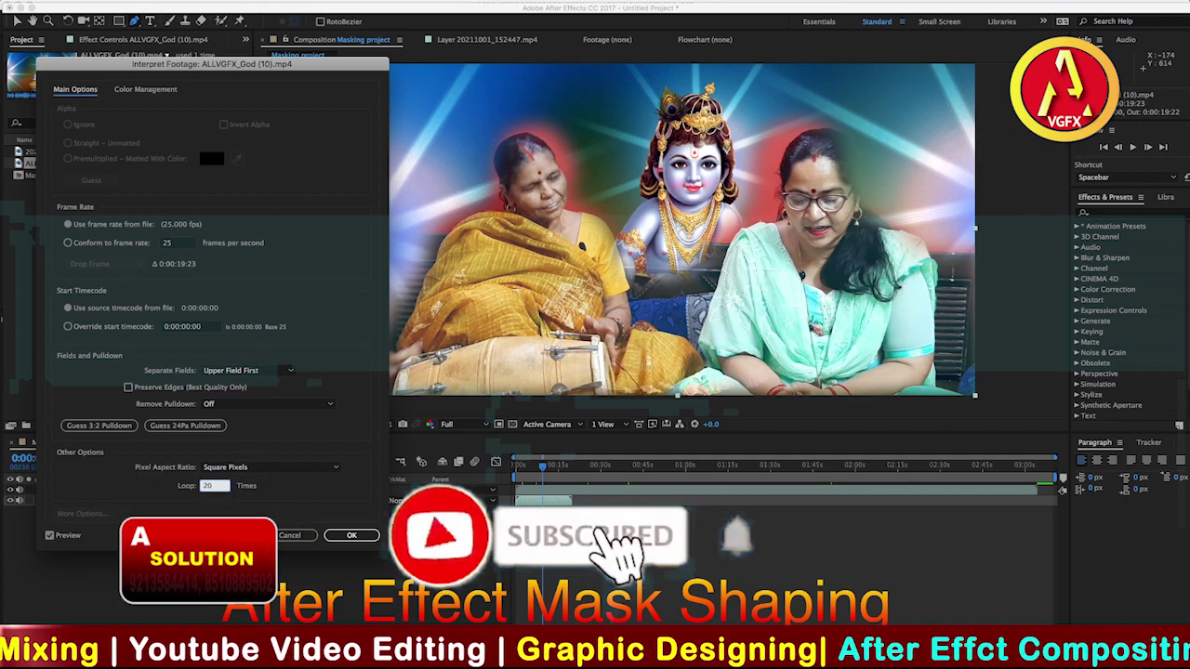
pyautogui.press('Return')
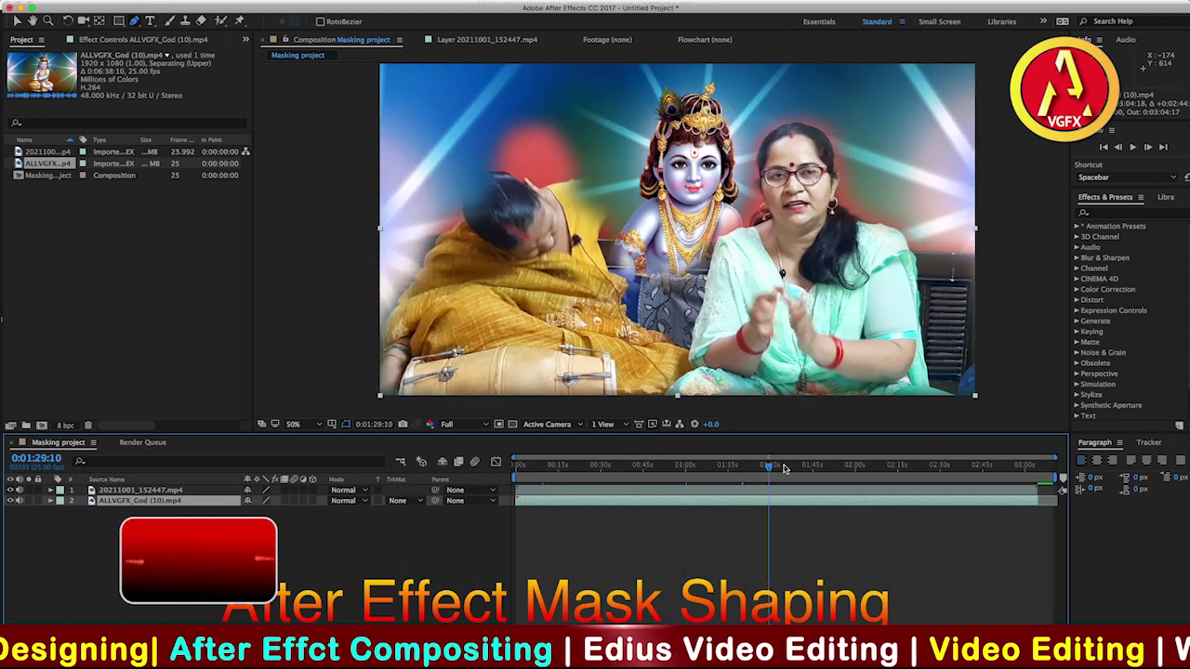
# Pull layer 1's mask vertex outward around the right woman's hair, checking frame 0:02:25:13
pyautogui.moveTo(679, 473); pyautogui.dragTo(871, 464)
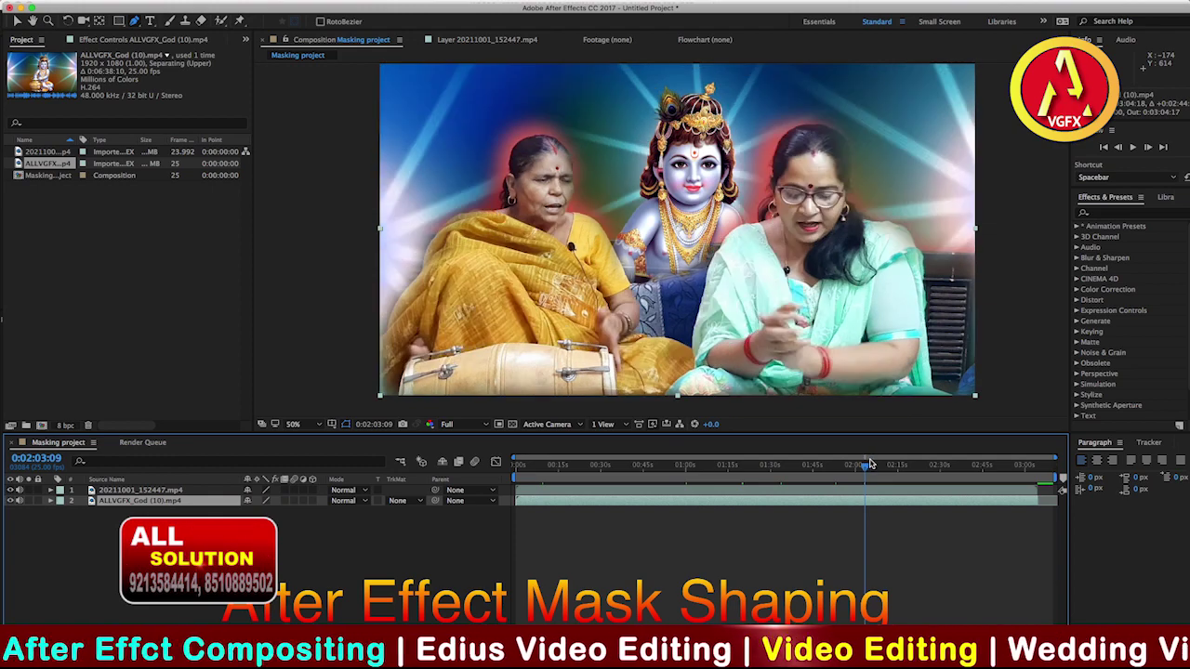
pyautogui.click(857, 490)
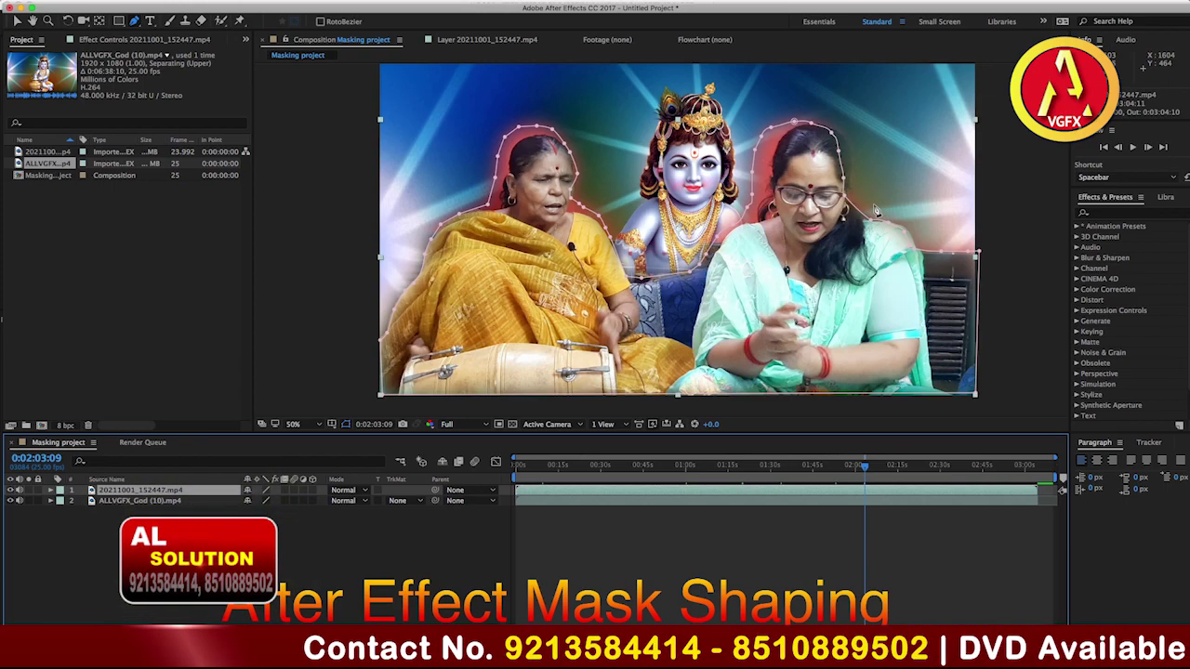
pyautogui.moveTo(846, 185)
pyautogui.mouseDown()
pyautogui.moveTo(853, 169)
pyautogui.moveTo(841, 151)
pyautogui.moveTo(860, 151)
pyautogui.mouseUp()
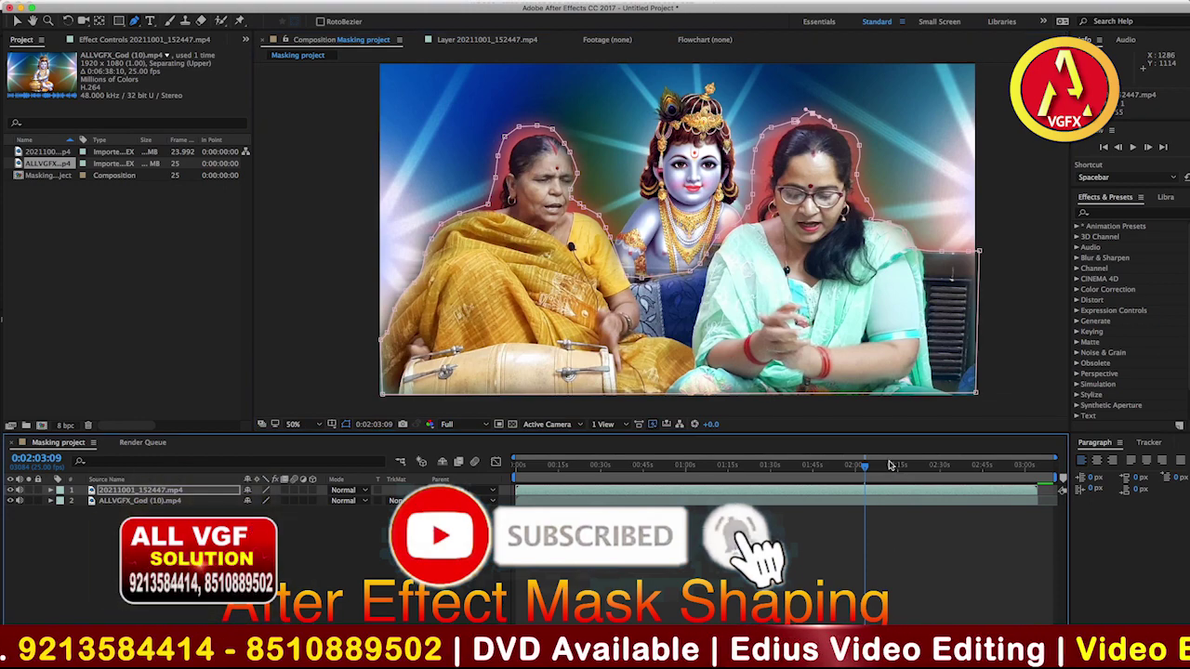
pyautogui.click(927, 464)
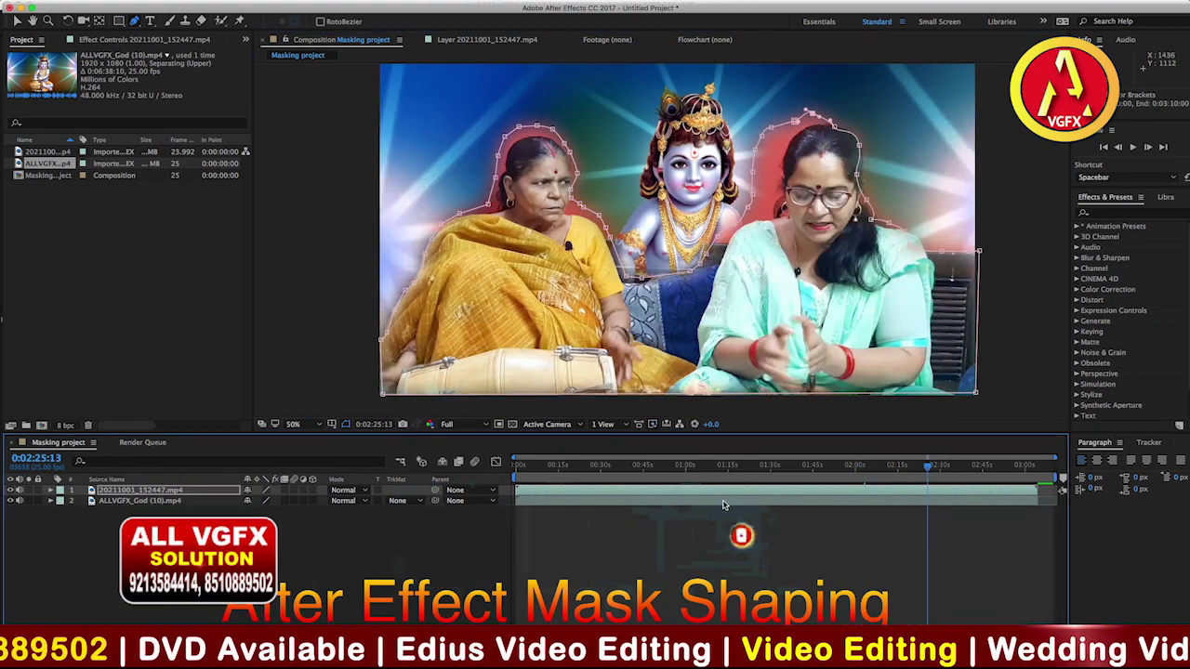
pyautogui.click(763, 502)
# Nudge the ALLVGFX Krishna background layer to Position Y 460, then reselect the women's layer
pyautogui.scroll(-2, 663, 310)
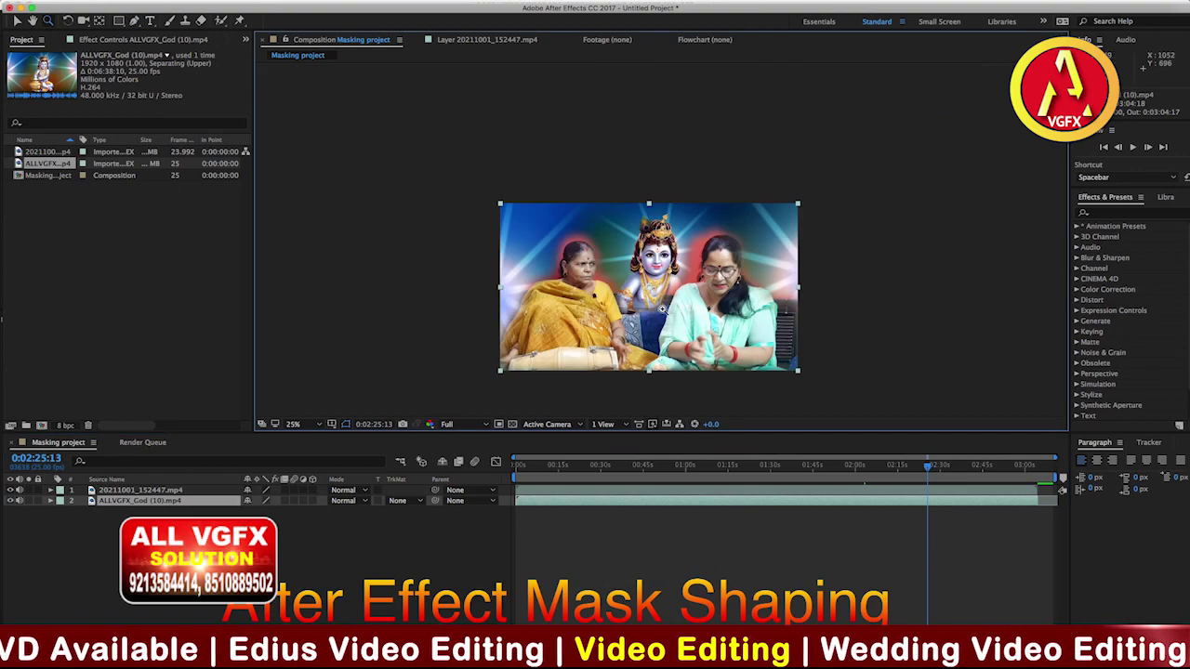
pyautogui.click(682, 490)
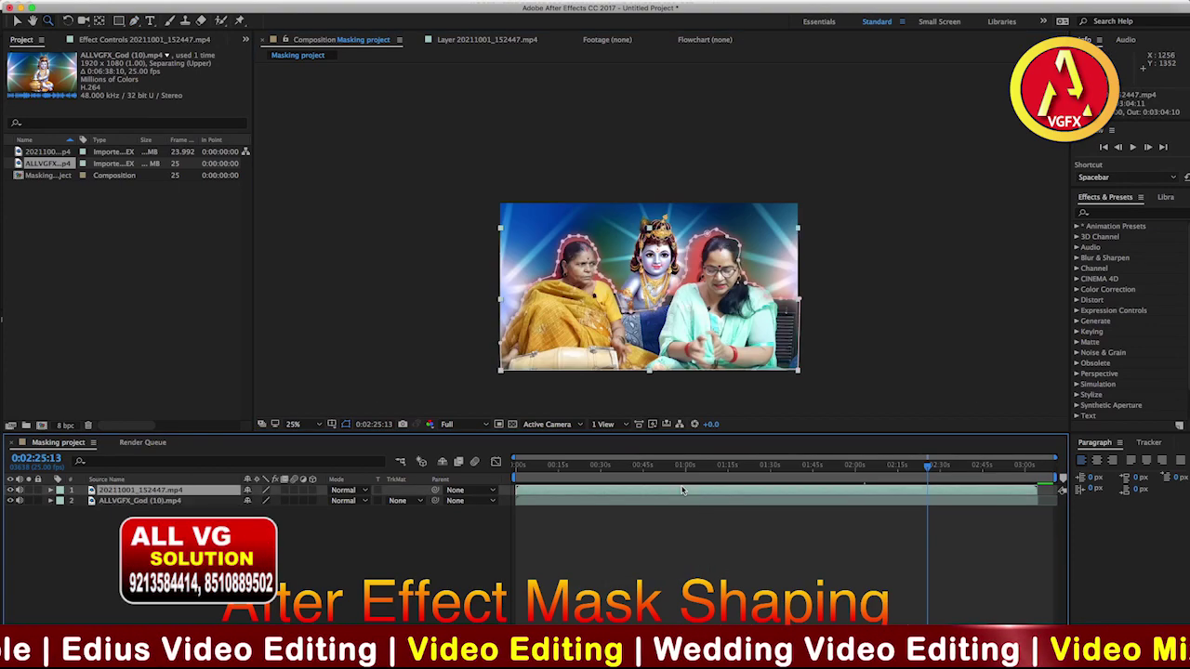
pyautogui.click(710, 503)
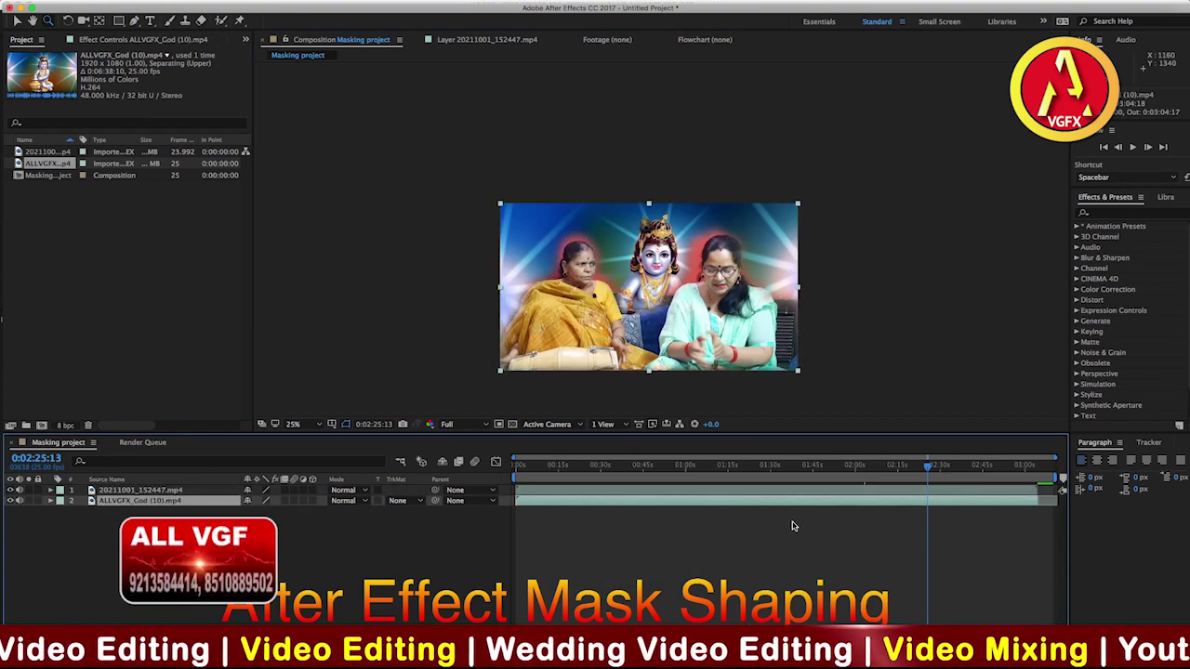
pyautogui.hotkey('shift', 'Up')
pyautogui.hotkey('shift', 'Up')
pyautogui.hotkey('shift', 'Up')
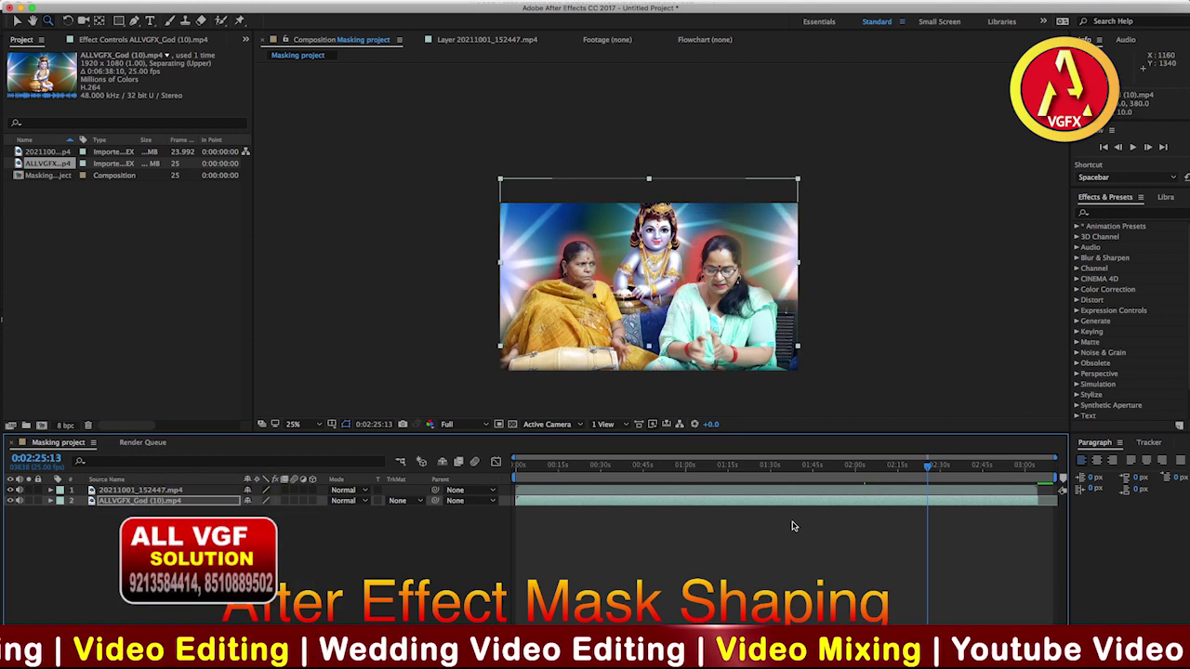
pyautogui.hotkey('shift', 'Down')
pyautogui.hotkey('shift', 'Down')
pyautogui.hotkey('shift', 'Down')
pyautogui.hotkey('shift', 'Down')
pyautogui.hotkey('shift', 'Down')
pyautogui.hotkey('shift', 'Down')
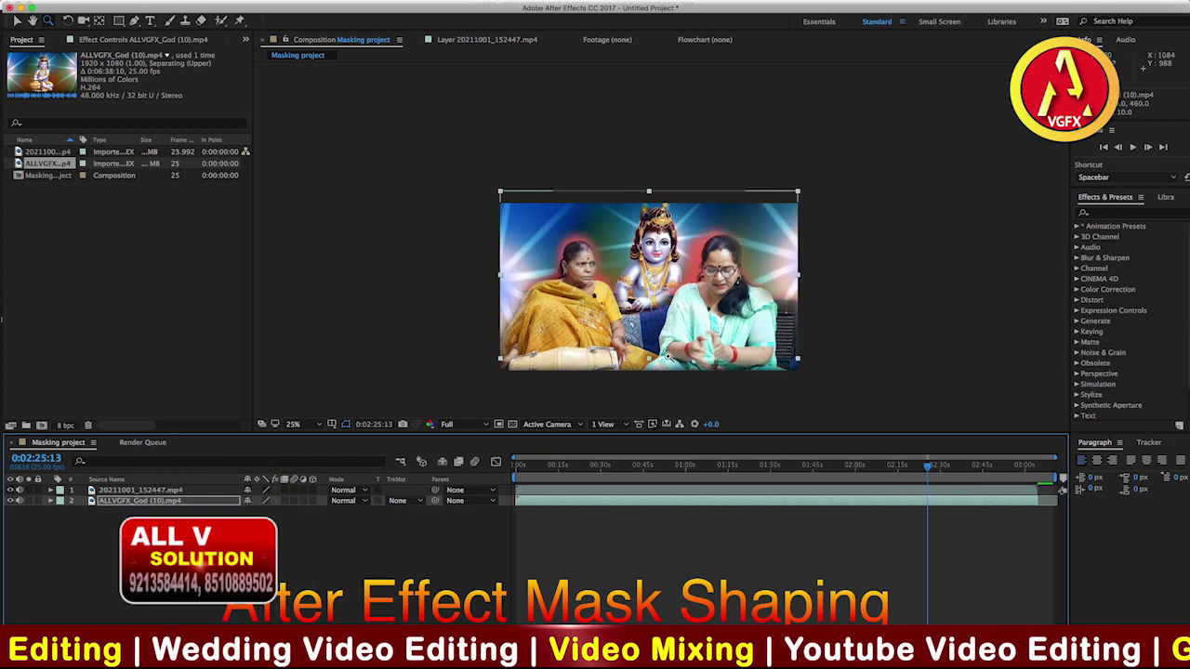
pyautogui.scroll(2, 666, 356)
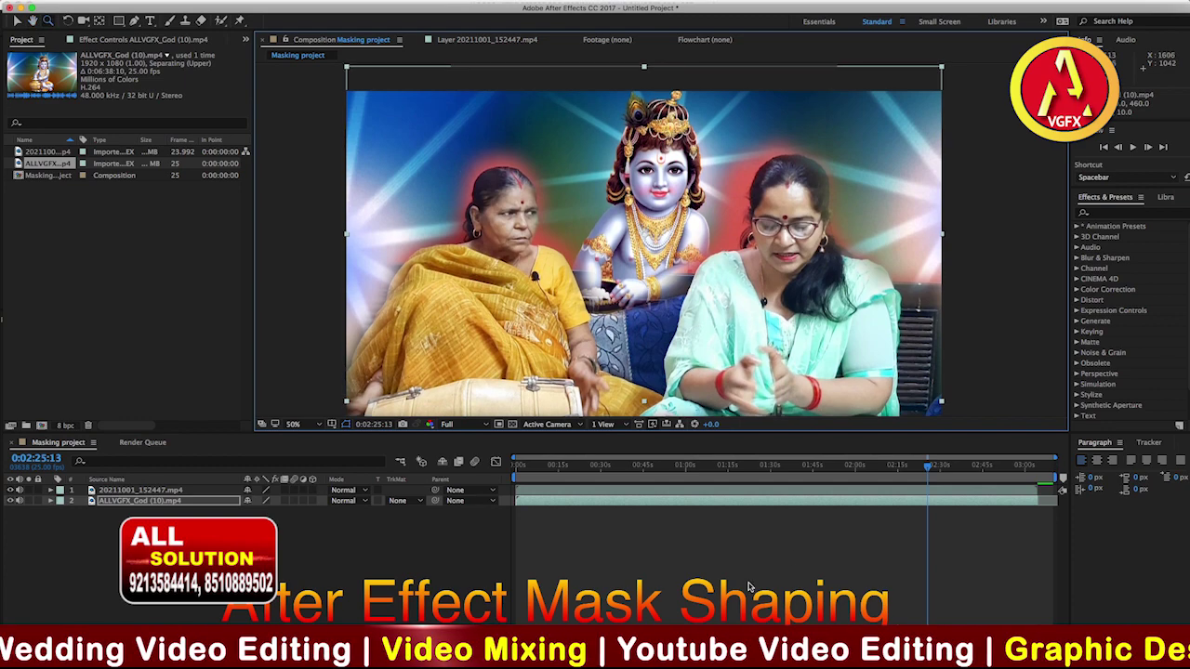
pyautogui.click(749, 588)
pyautogui.click(994, 493)
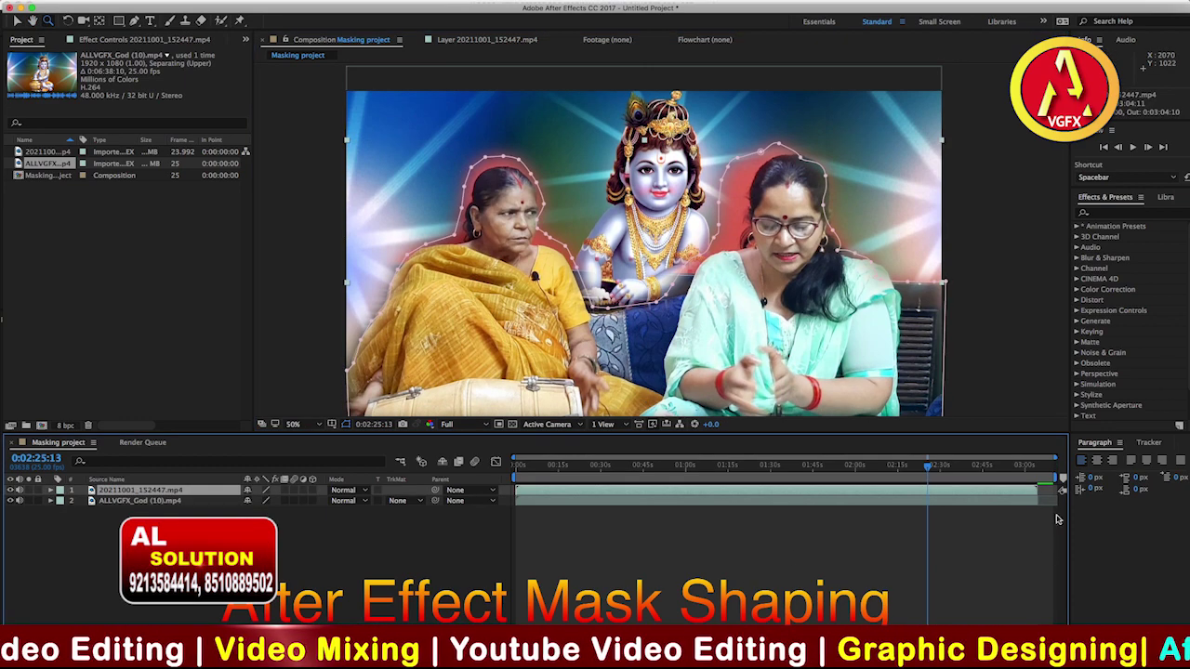
pyautogui.moveTo(840, 220); pyautogui.dragTo(834, 208)
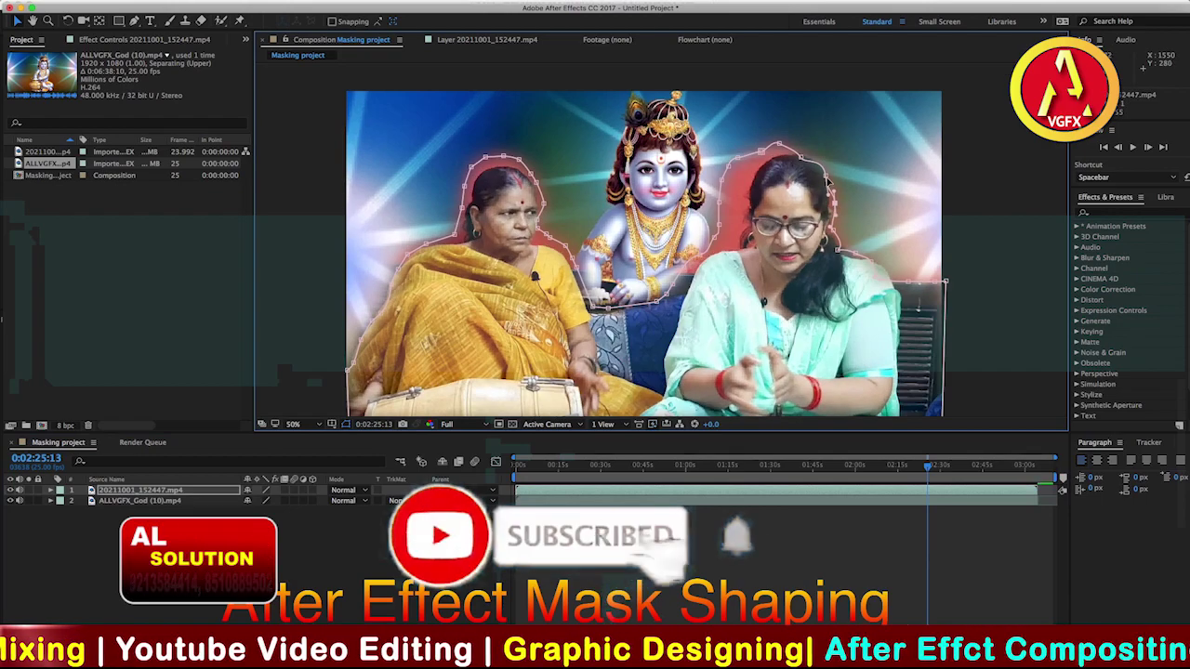
pyautogui.moveTo(835, 208)
pyautogui.mouseDown()
pyautogui.moveTo(830, 154)
pyautogui.moveTo(805, 144)
pyautogui.mouseUp()
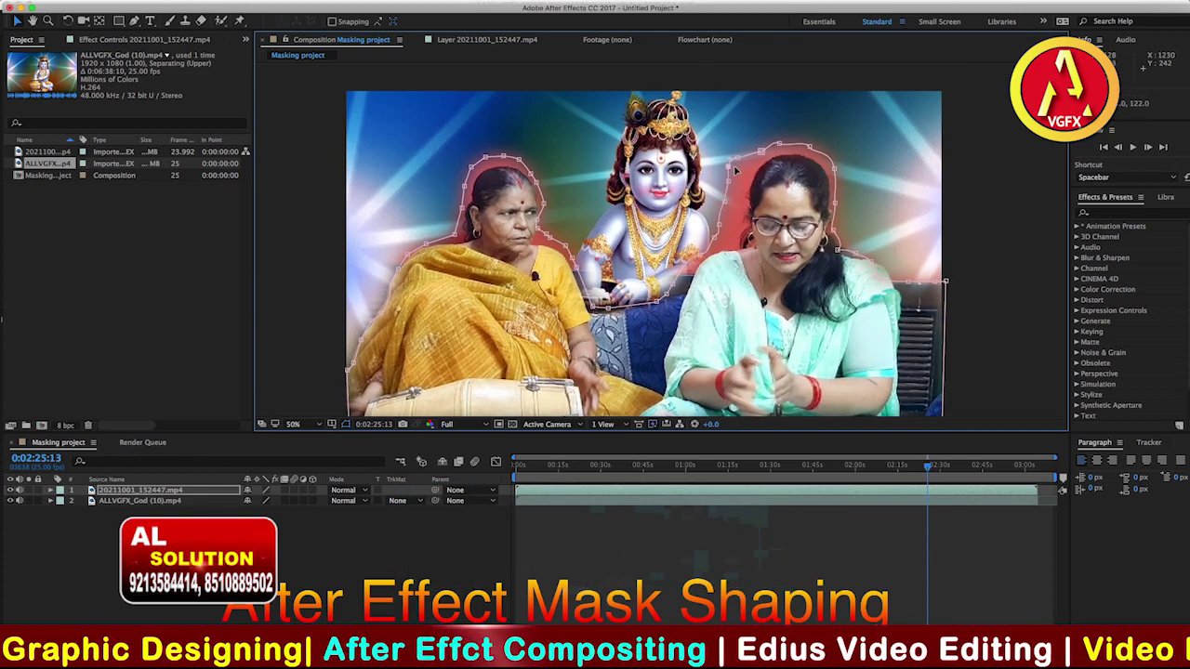
pyautogui.moveTo(960, 464)
pyautogui.mouseDown()
pyautogui.moveTo(864, 463)
pyautogui.moveTo(934, 471)
pyautogui.mouseUp()
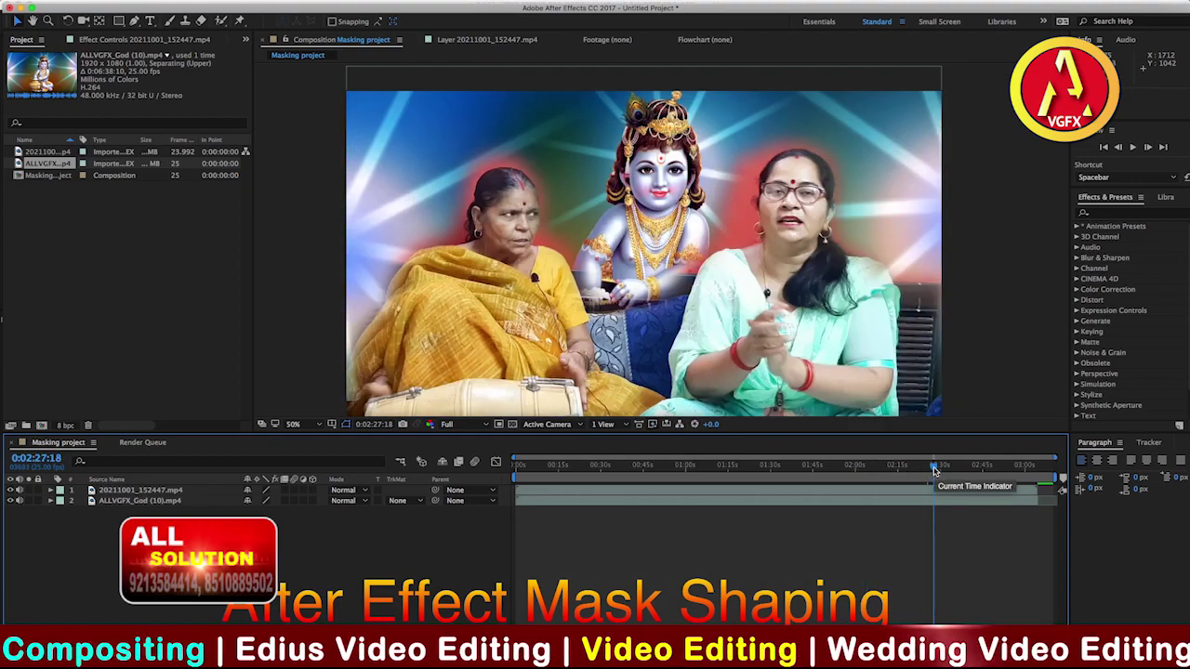
pyautogui.moveTo(950, 464); pyautogui.dragTo(984, 474)
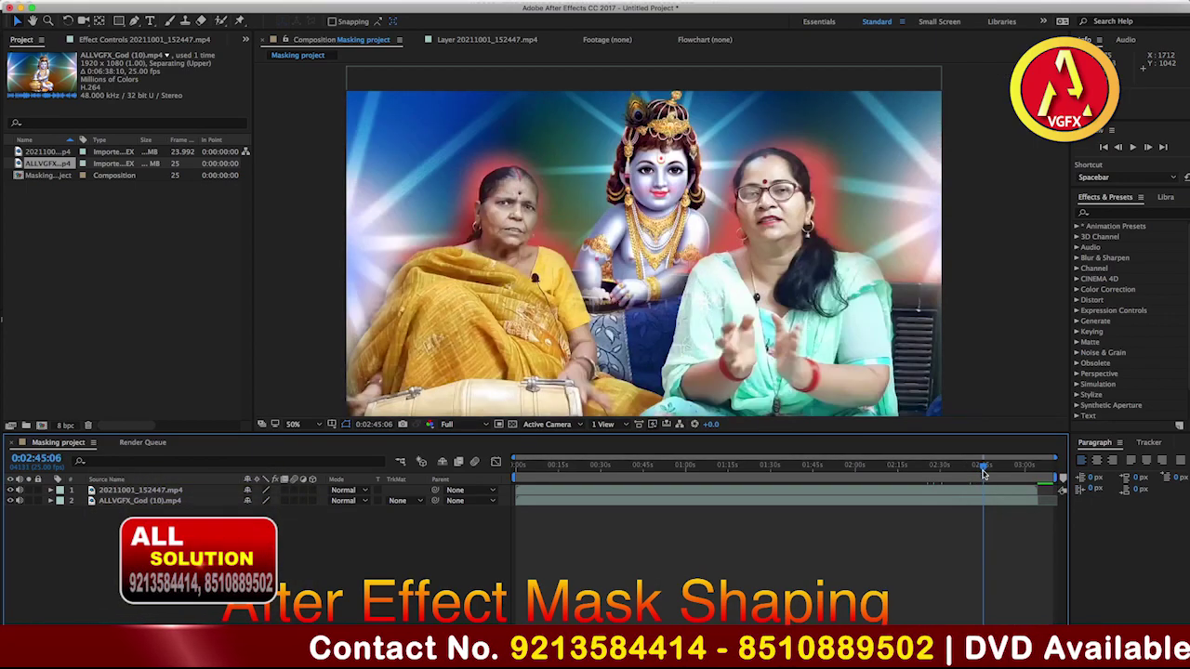
pyautogui.moveTo(983, 475)
pyautogui.mouseDown()
pyautogui.moveTo(1000, 475)
pyautogui.moveTo(706, 467)
pyautogui.mouseUp()
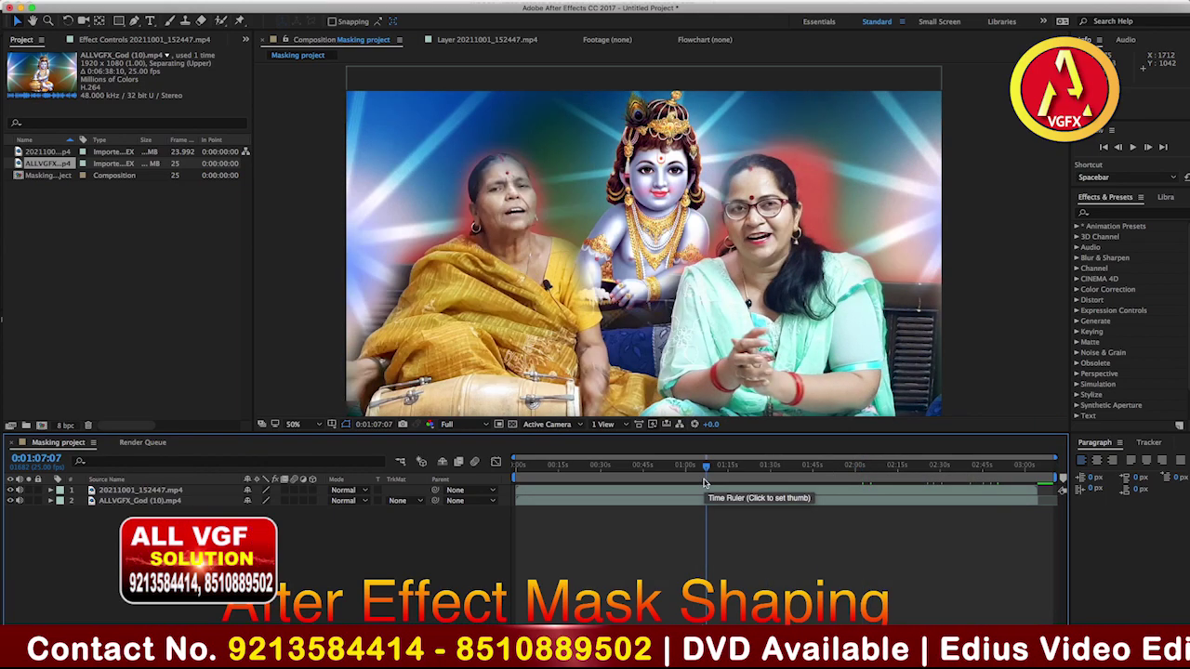
pyautogui.press('space')
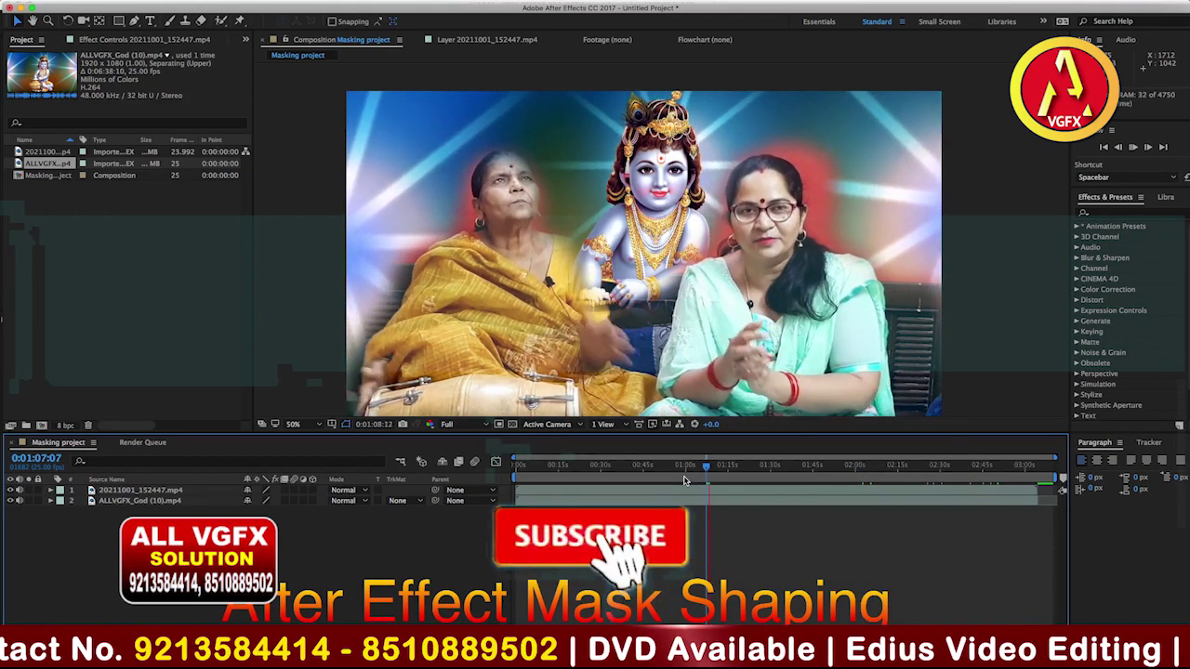
pyautogui.click(564, 467)
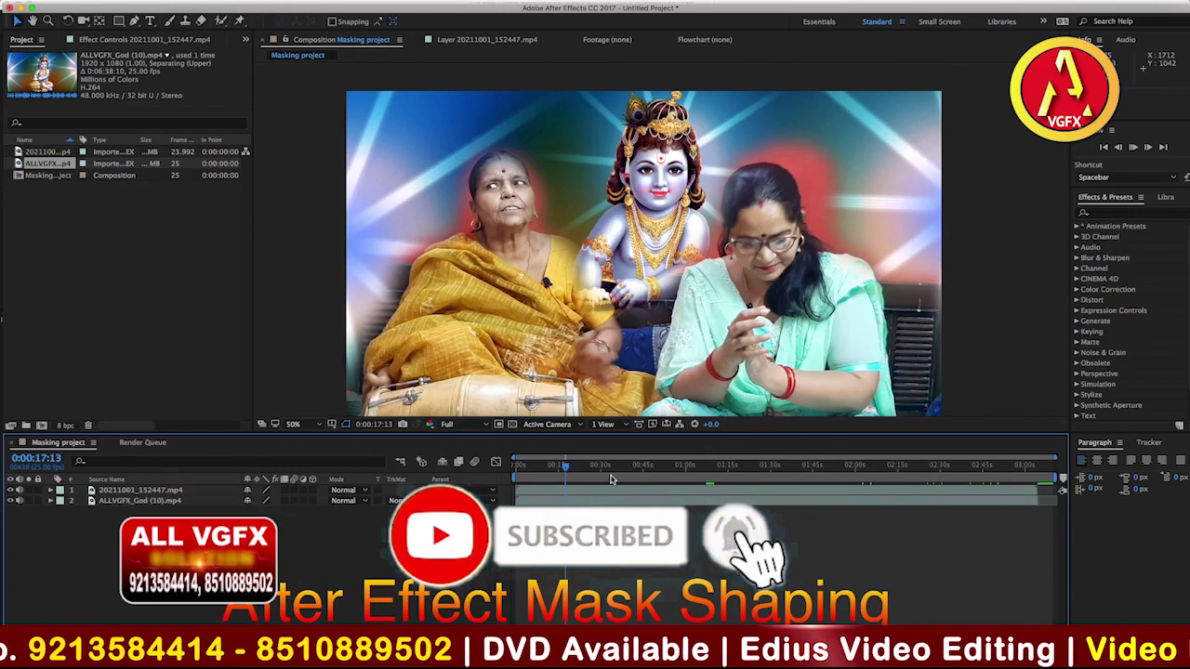
pyautogui.moveTo(611, 479); pyautogui.dragTo(519, 479)
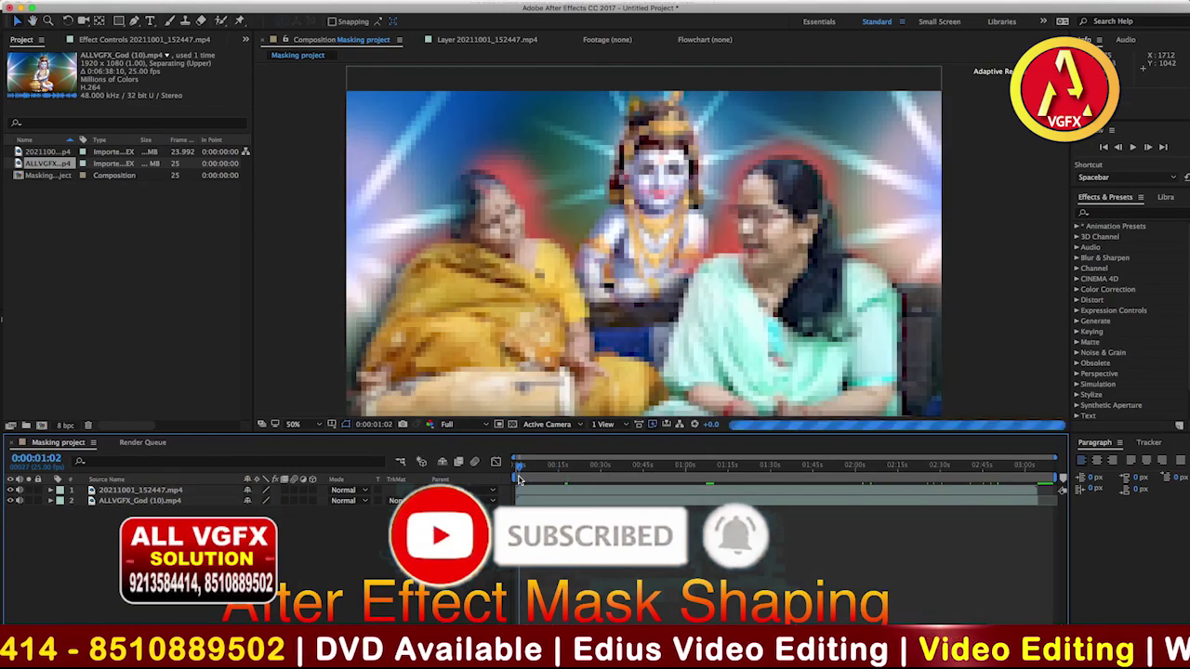
pyautogui.press('space')
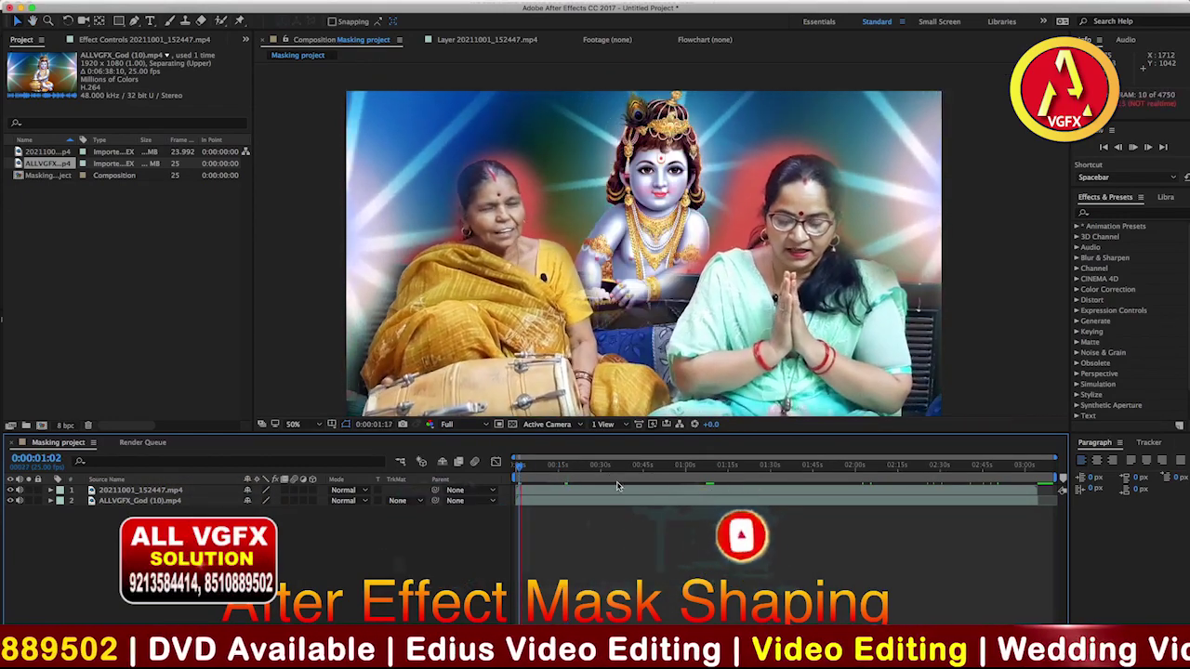
pyautogui.click(563, 466)
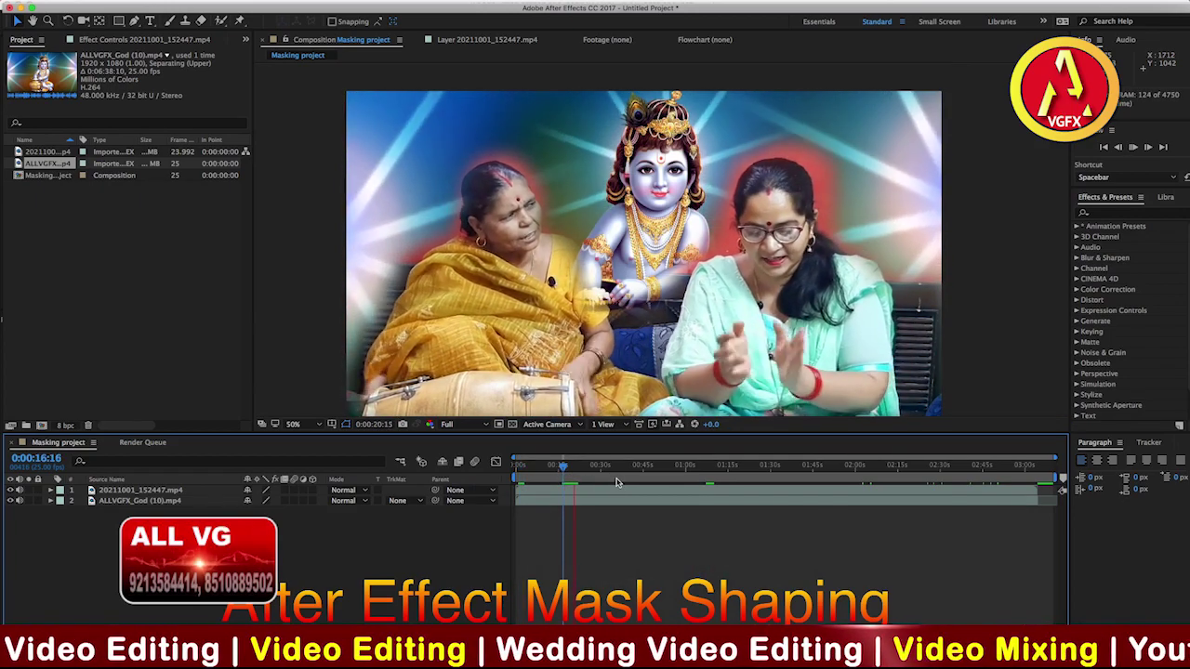
pyautogui.press('space')
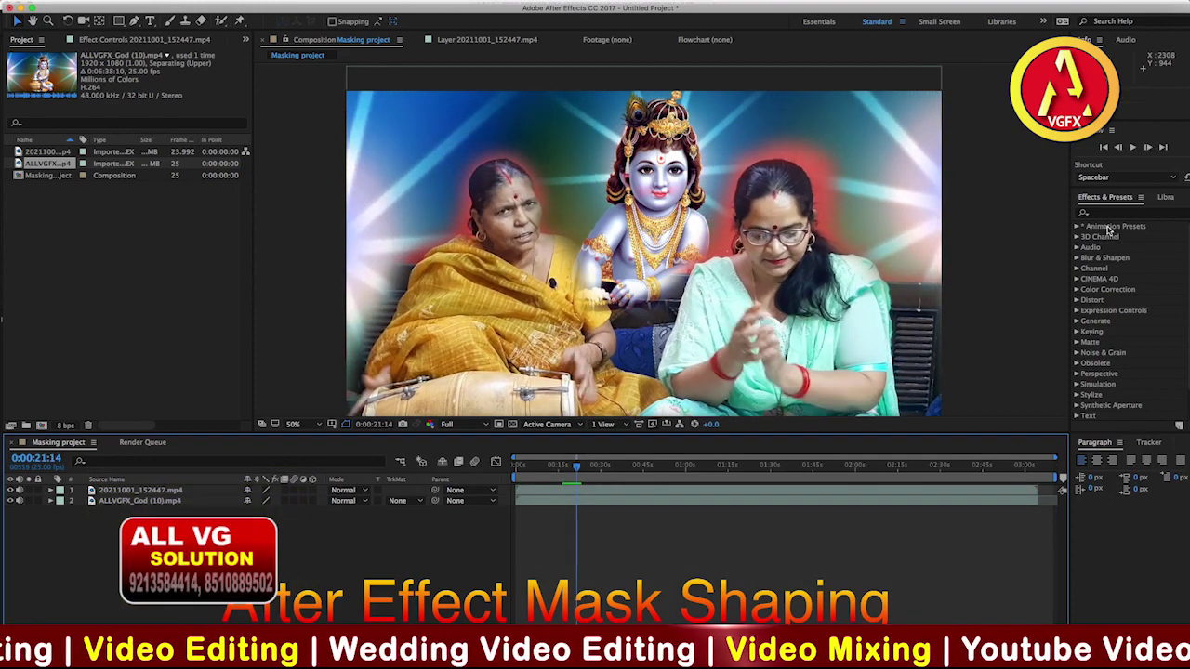
# Apply Curves to the ALLVGFX_God background layer and bend the RGB curve upward to brighten it
pyautogui.click(1119, 215)
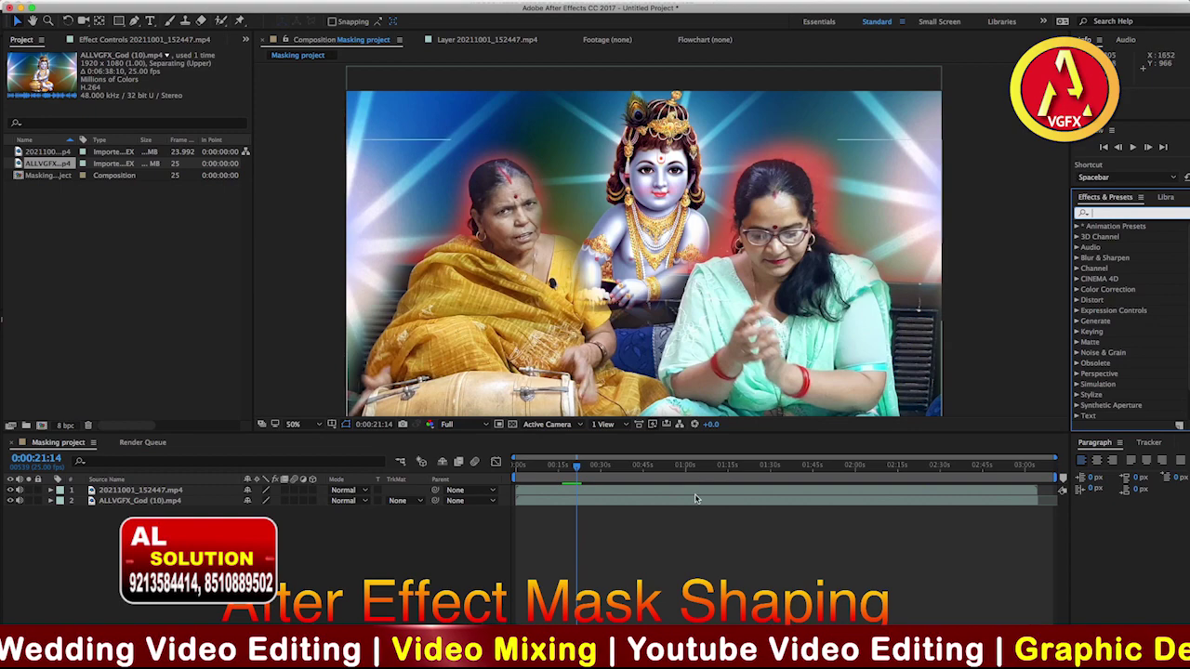
pyautogui.hotkey('ctrl', 'Down')
pyautogui.click(1107, 215)
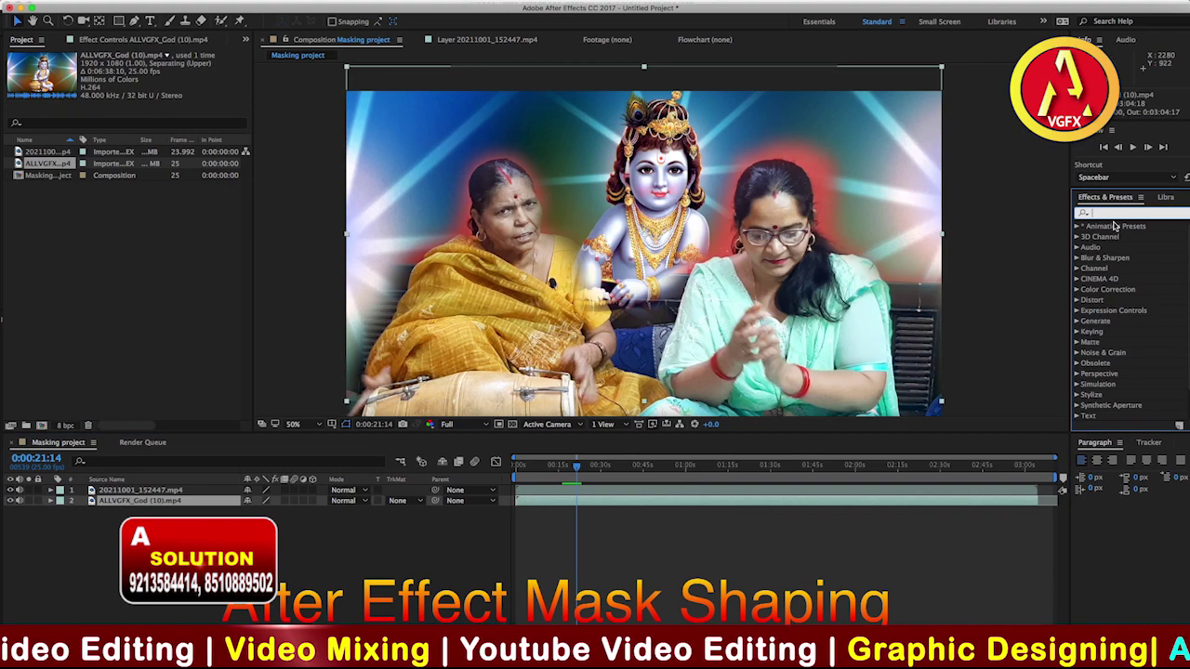
pyautogui.write('curve')
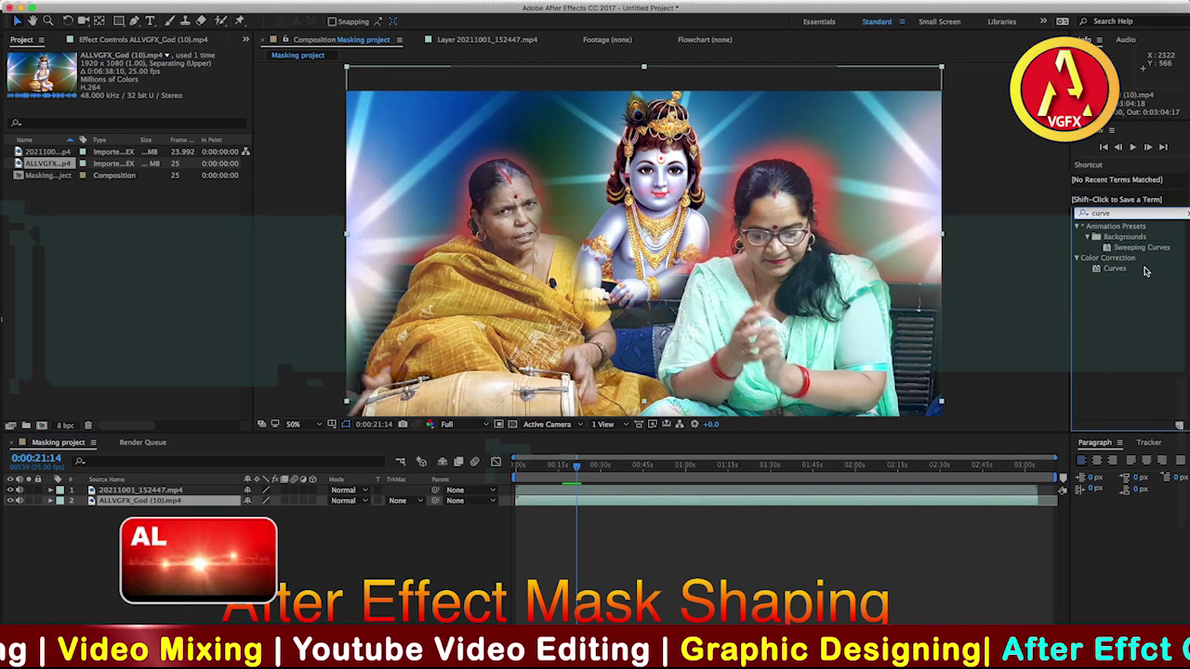
pyautogui.click(1115, 269)
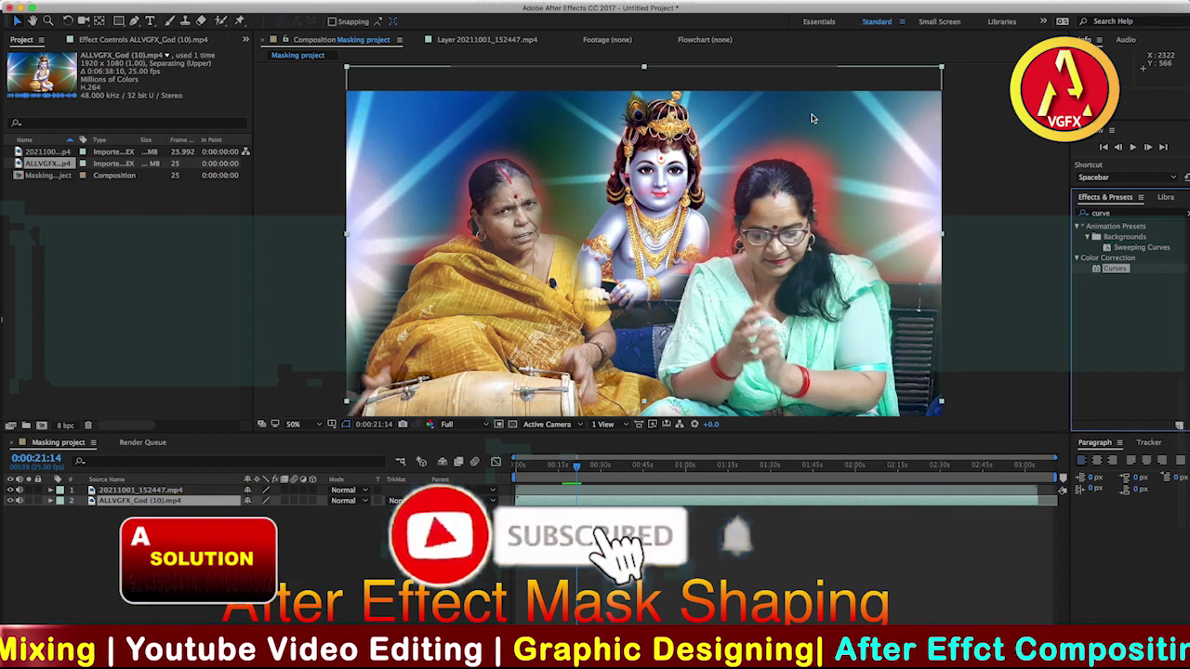
pyautogui.doubleClick(1115, 268)
pyautogui.moveTo(87, 213); pyautogui.dragTo(87, 200)
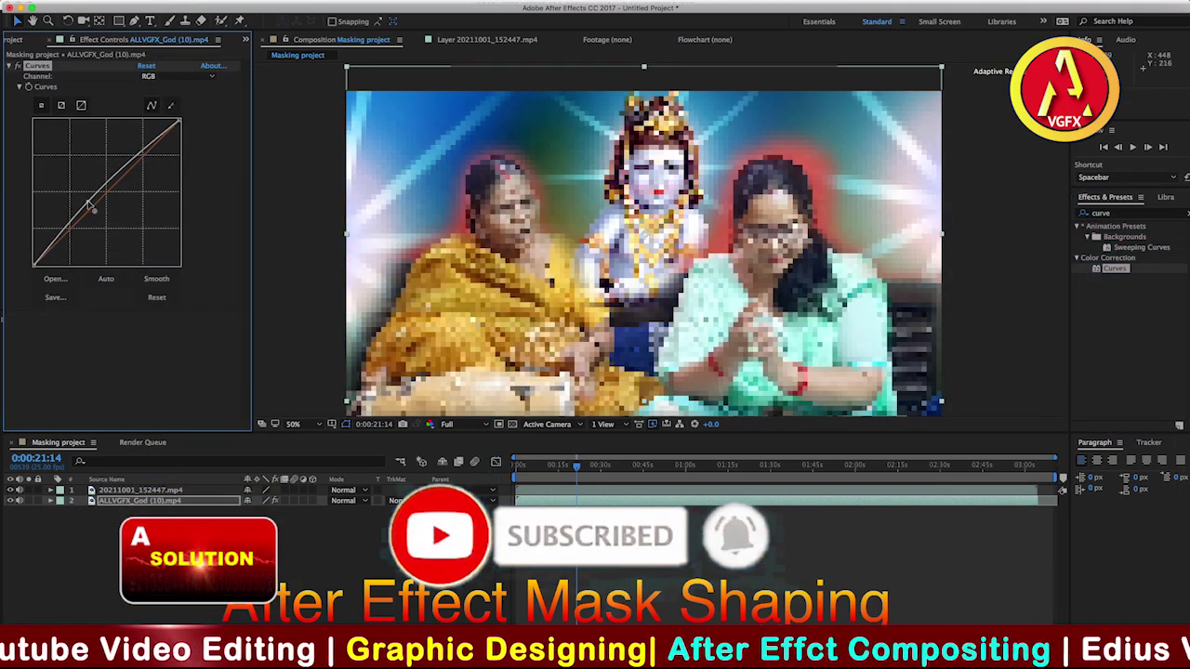
pyautogui.moveTo(128, 161); pyautogui.dragTo(126, 151)
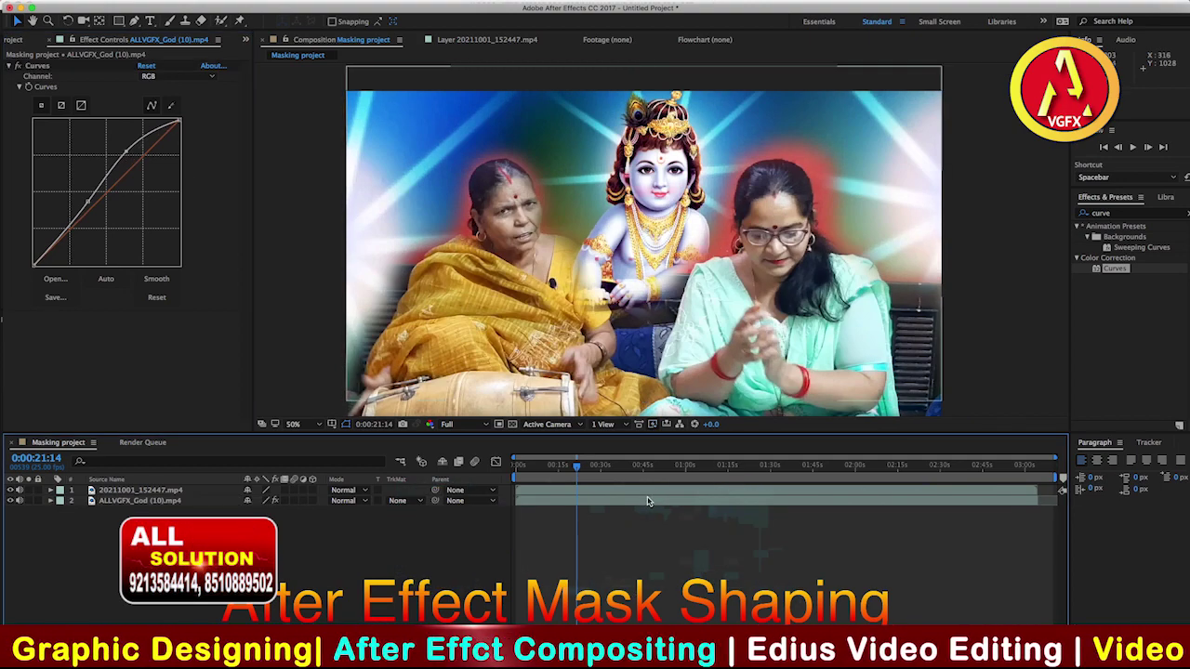
pyautogui.click(707, 490)
# Apply Curves to the 20211001_152447.mp4 layer and raise its RGB curve to brighten it
pyautogui.moveTo(1128, 275); pyautogui.dragTo(807, 306)
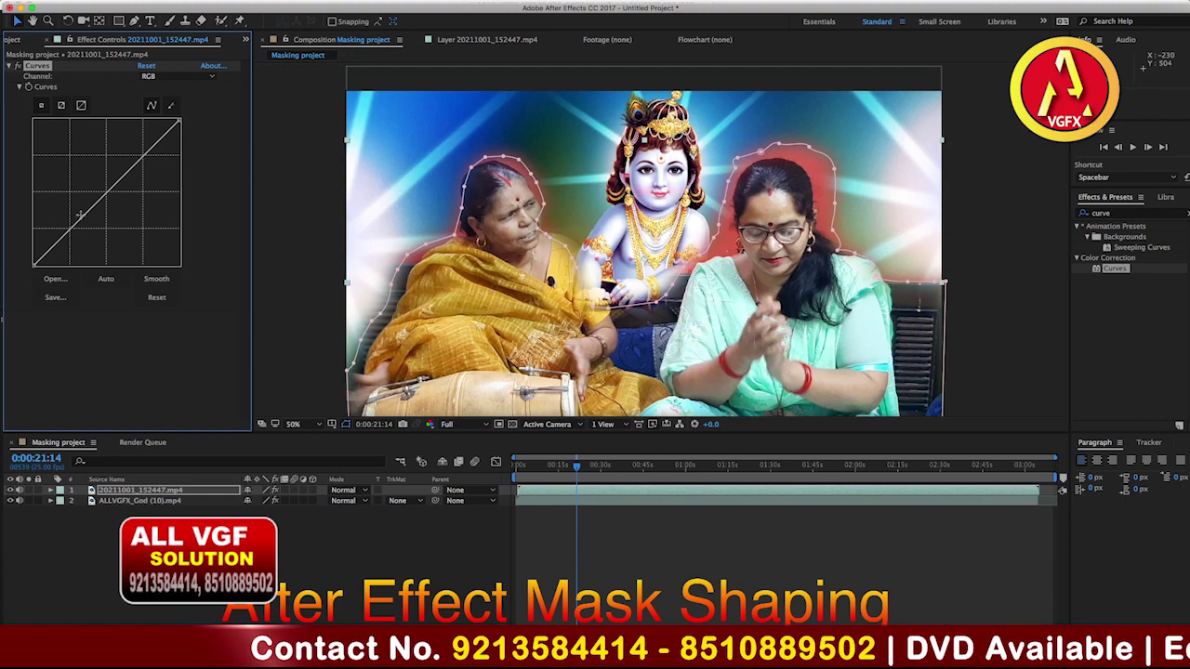
pyautogui.click(80, 214)
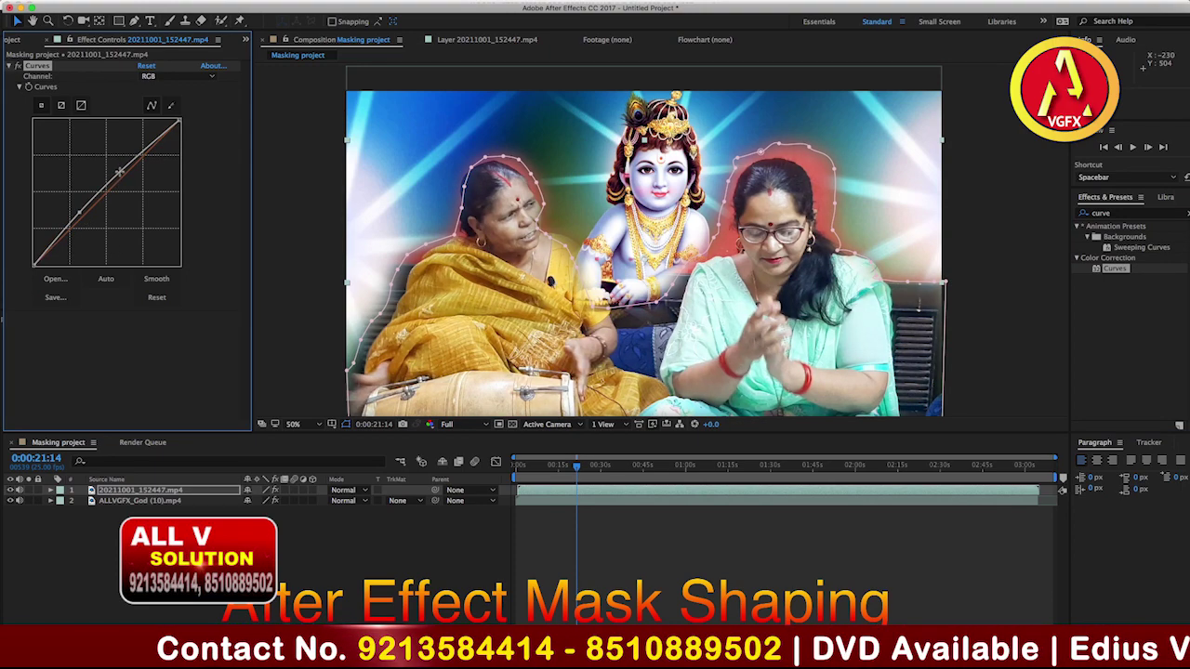
pyautogui.moveTo(119, 172); pyautogui.dragTo(117, 164)
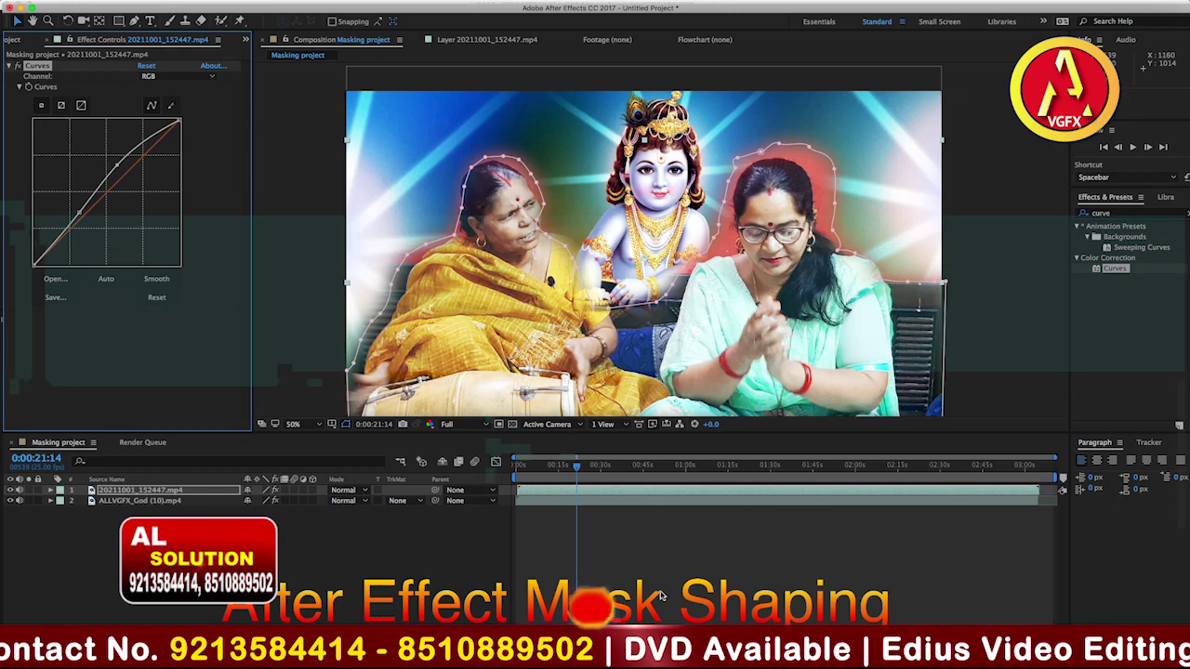
pyautogui.click(717, 593)
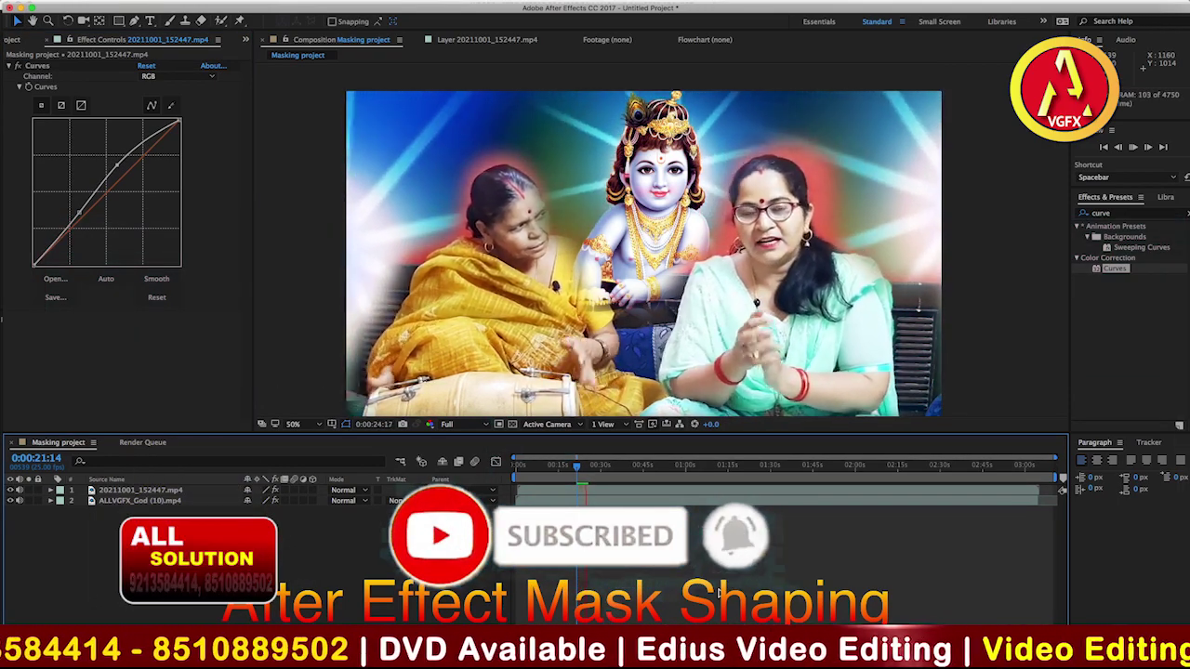
# Switch the Curves channel to Blue, lift the blue curve, and play back the result
pyautogui.click(1183, 213)
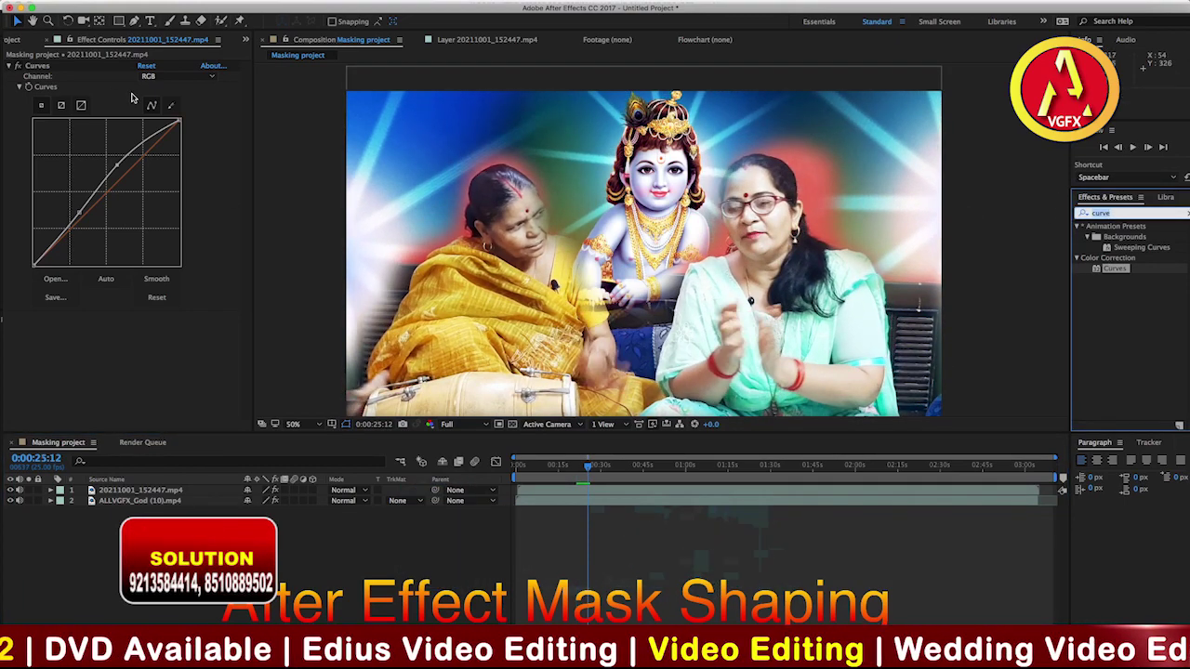
pyautogui.click(212, 76)
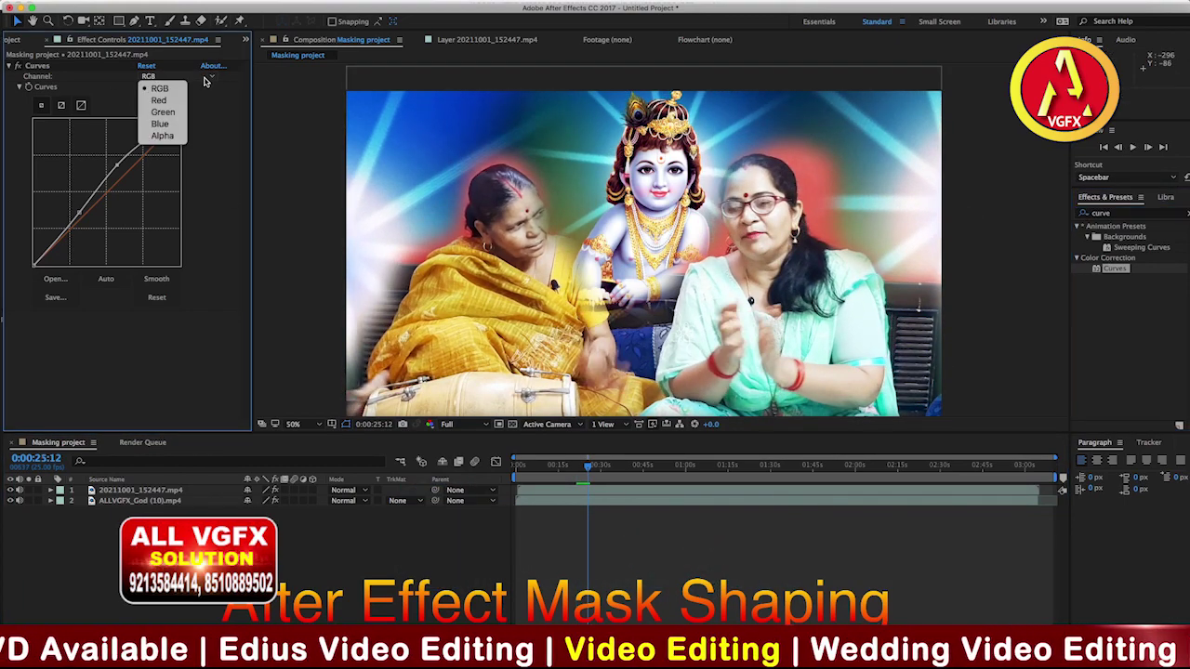
pyautogui.click(159, 124)
pyautogui.click(367, 186)
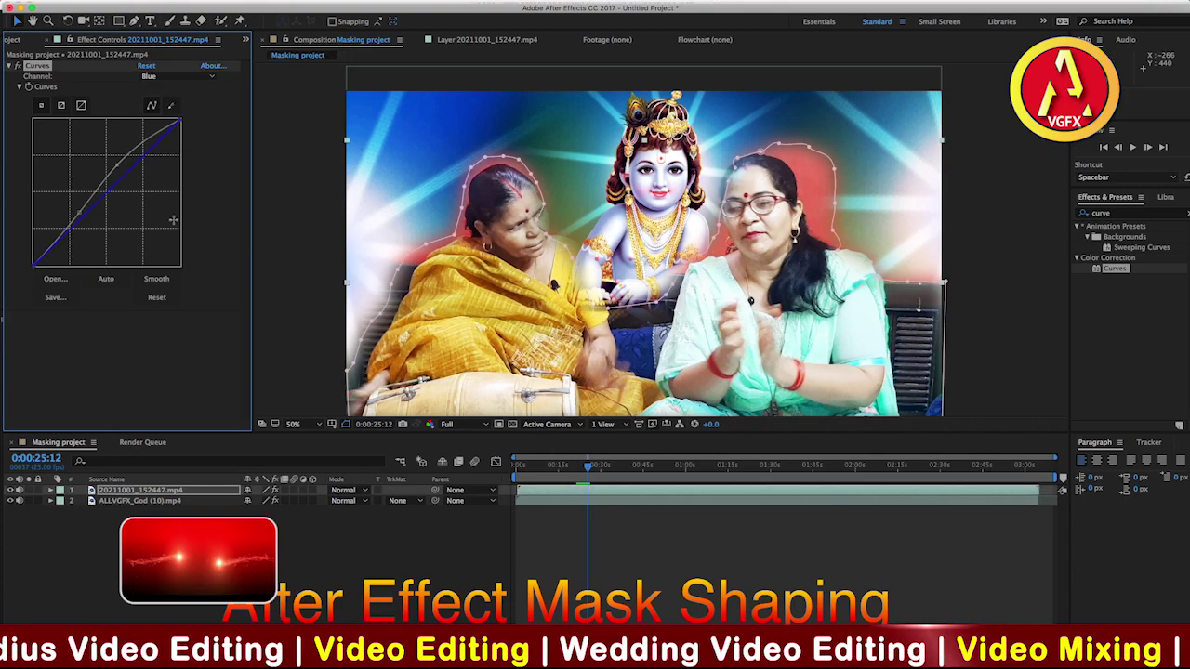
pyautogui.moveTo(109, 193); pyautogui.dragTo(99, 190)
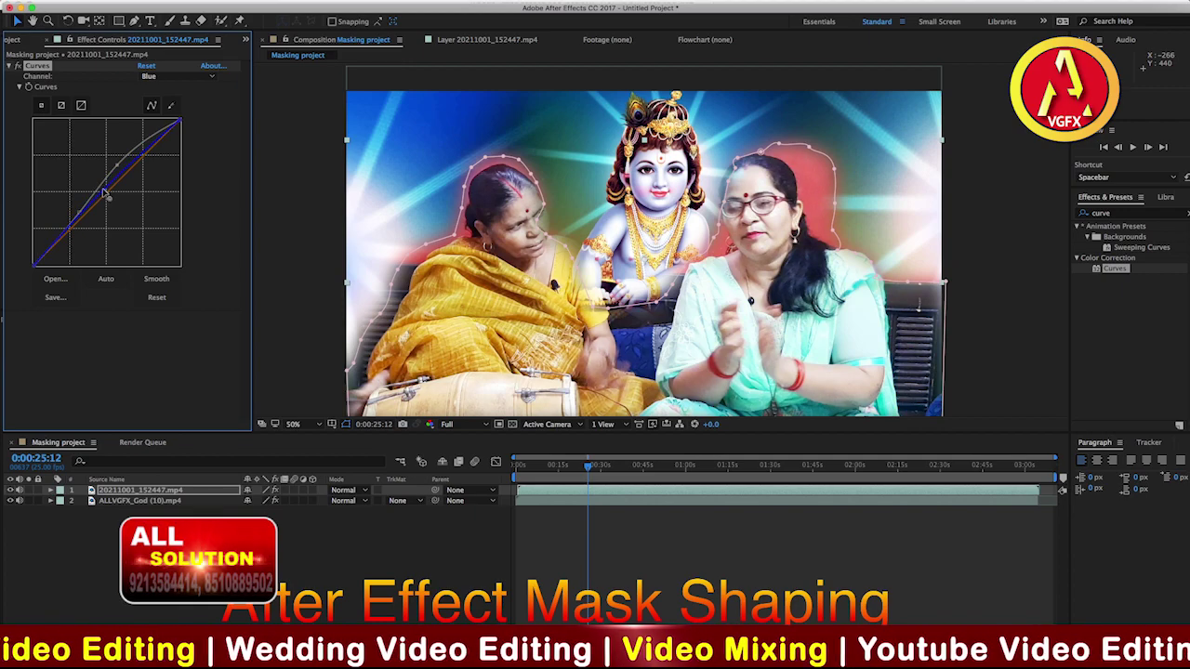
pyautogui.press('space')
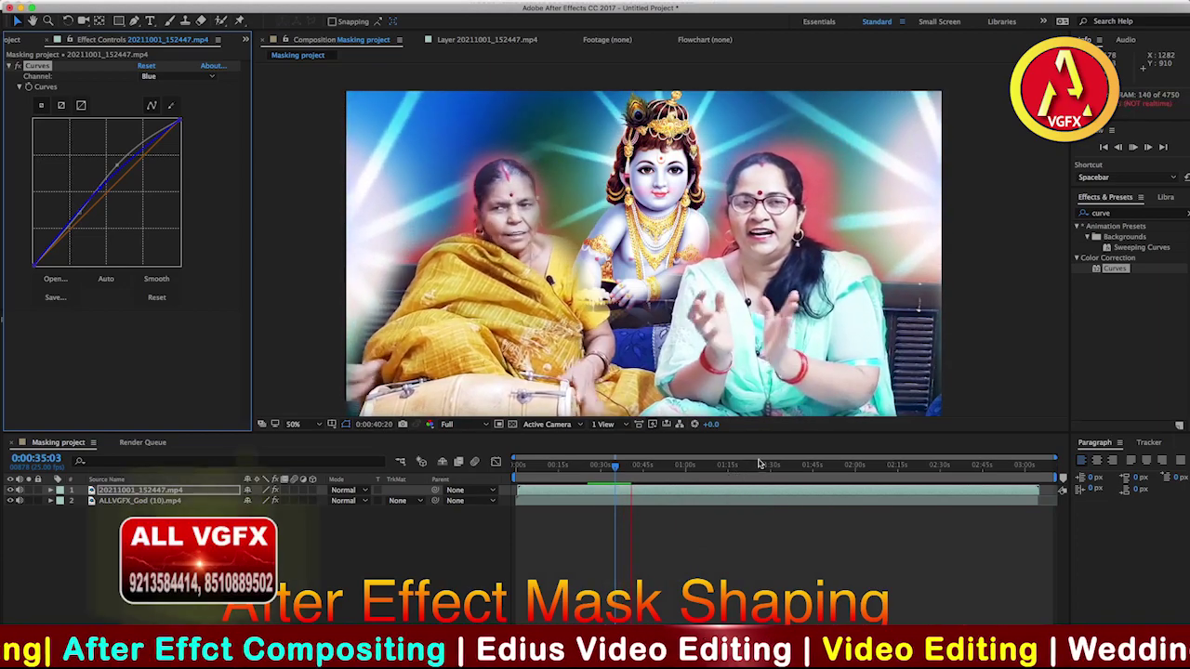
pyautogui.click(918, 465)
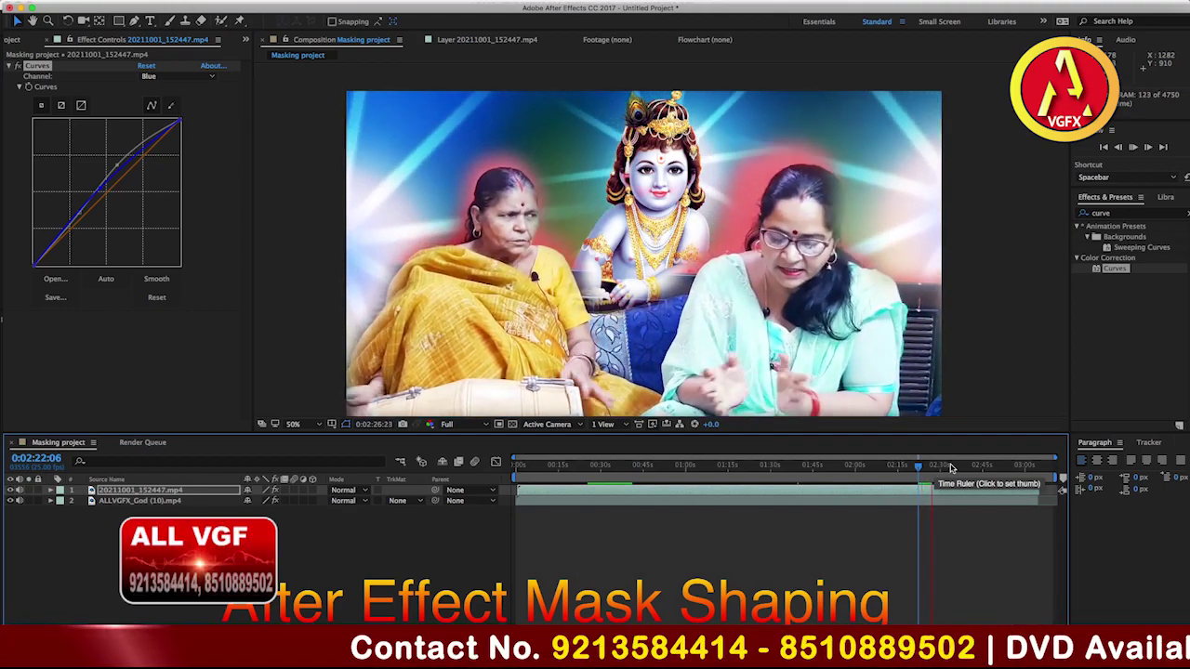
pyautogui.click(1022, 468)
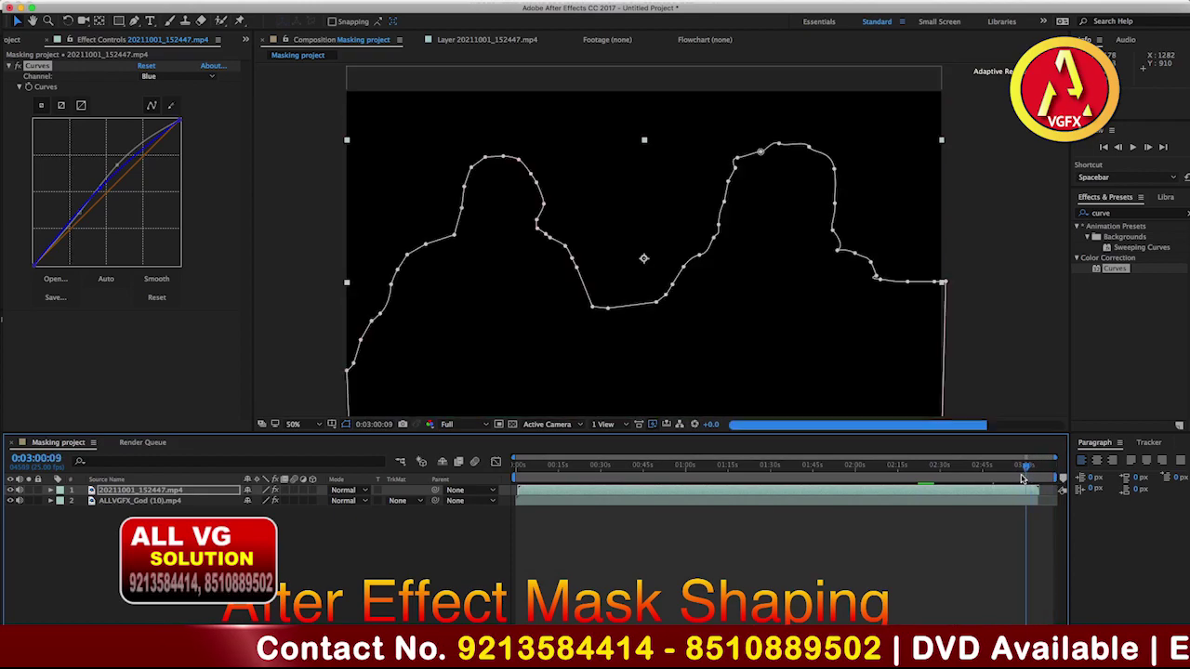
pyautogui.click(1018, 499)
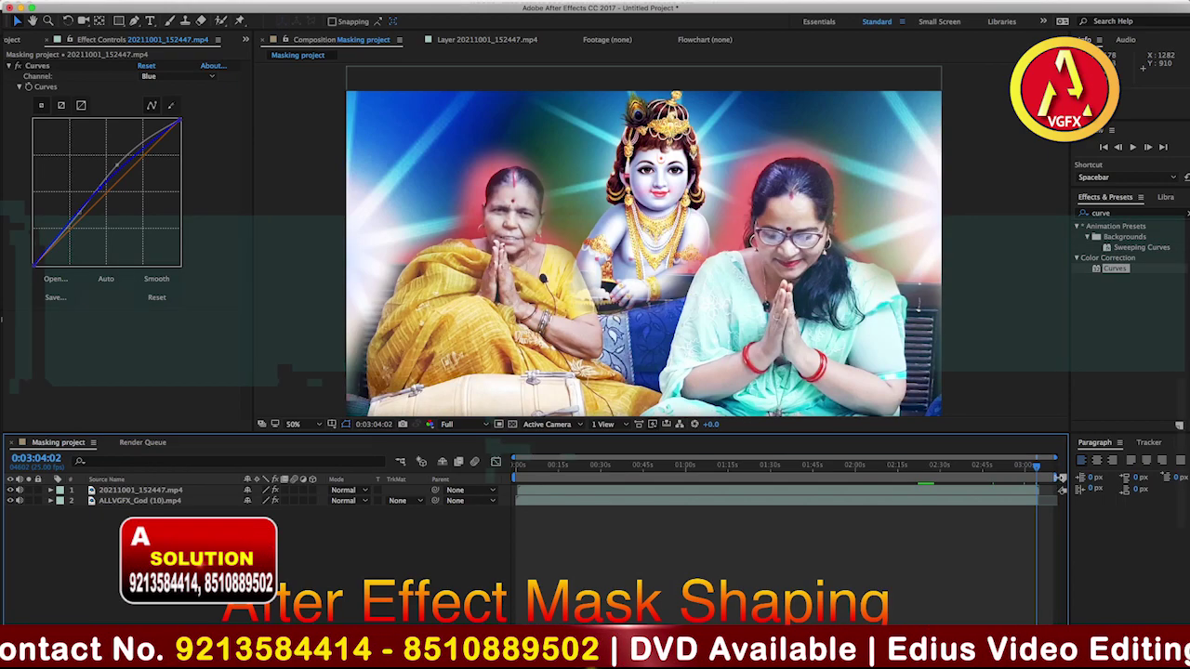
pyautogui.click(540, 467)
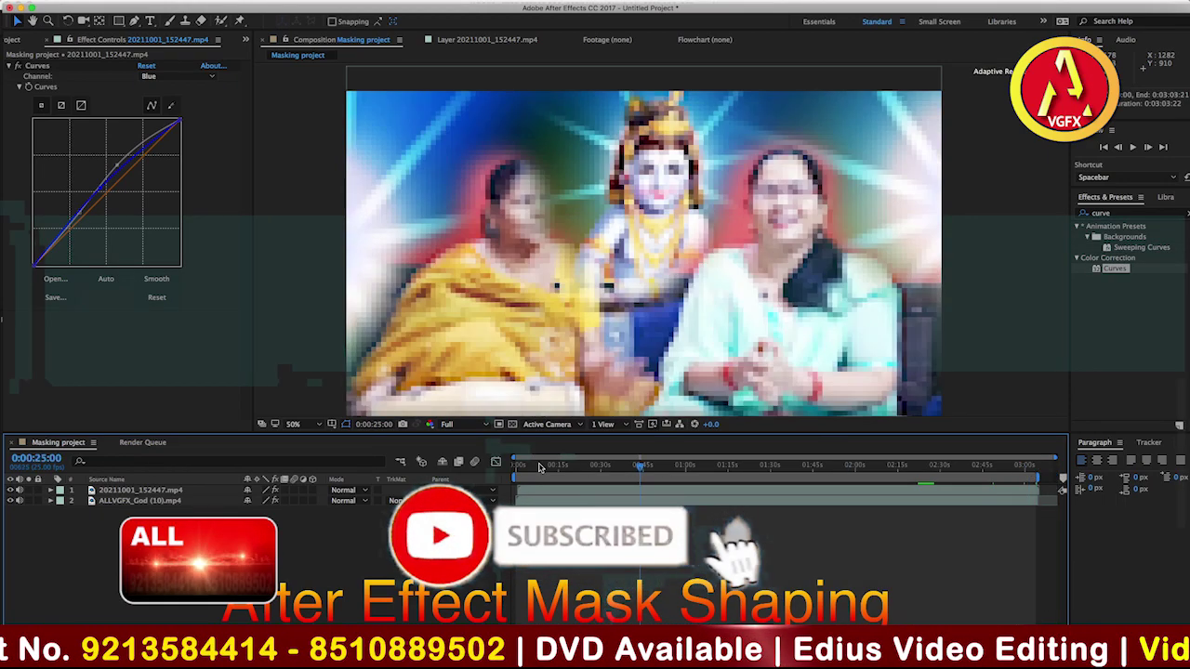
pyautogui.press('Home')
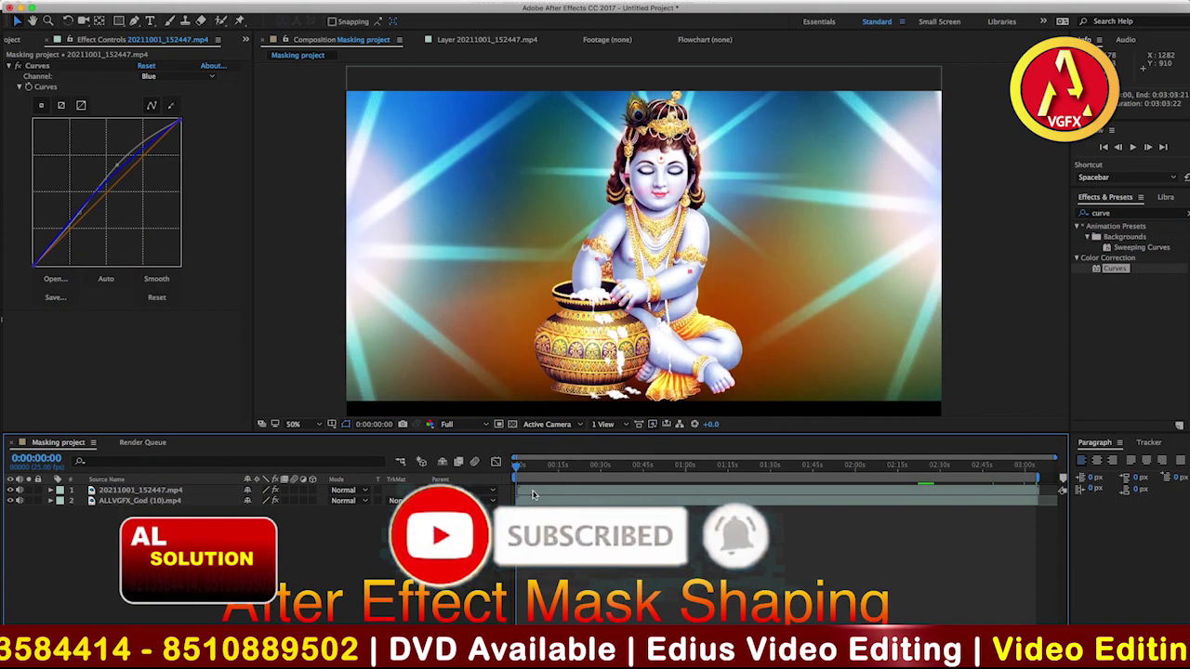
pyautogui.click(533, 493)
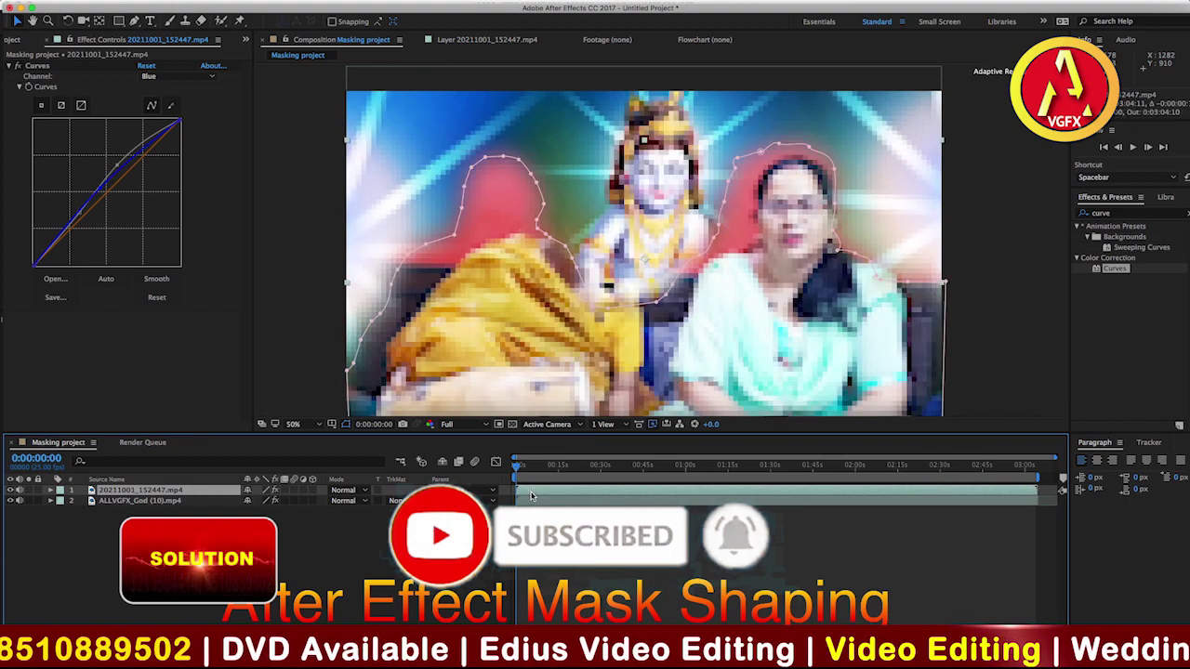
pyautogui.press('pagedown')
pyautogui.press('pagedown')
pyautogui.press('pagedown')
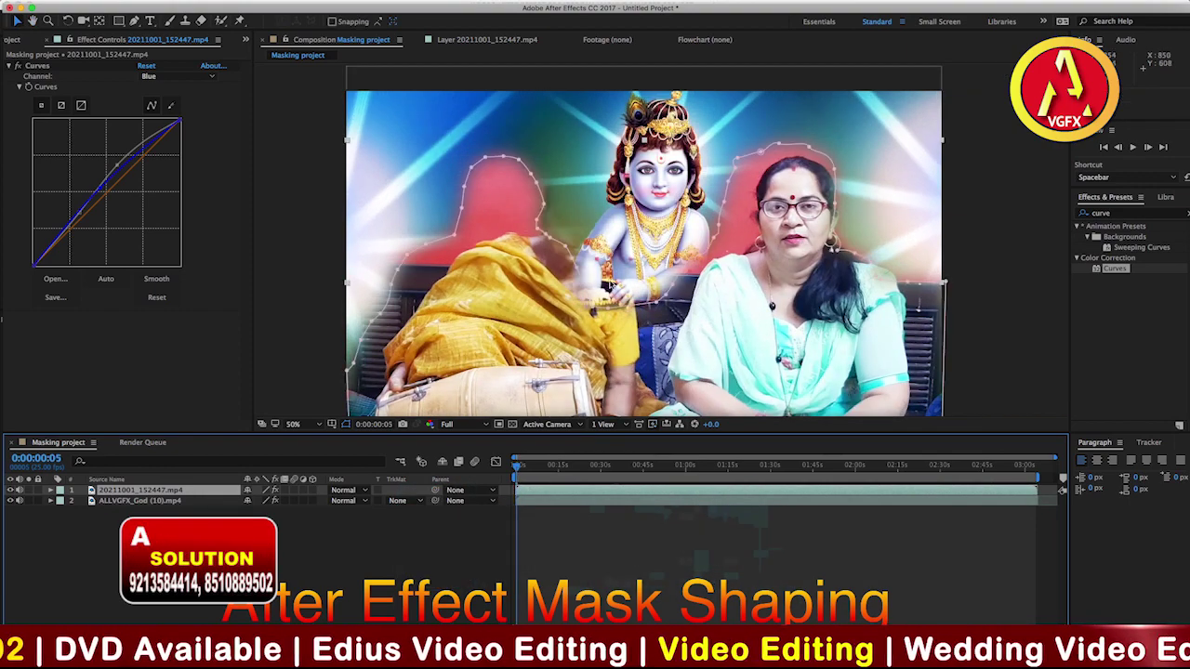
pyautogui.scroll(2, 533, 223)
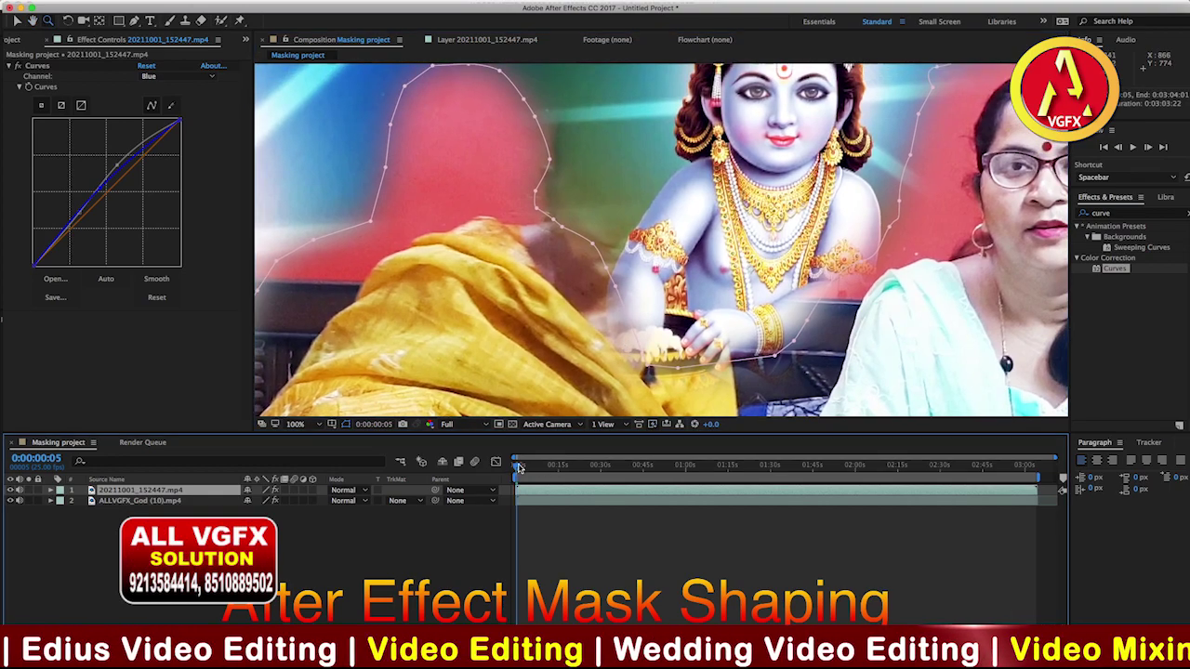
pyautogui.click(521, 467)
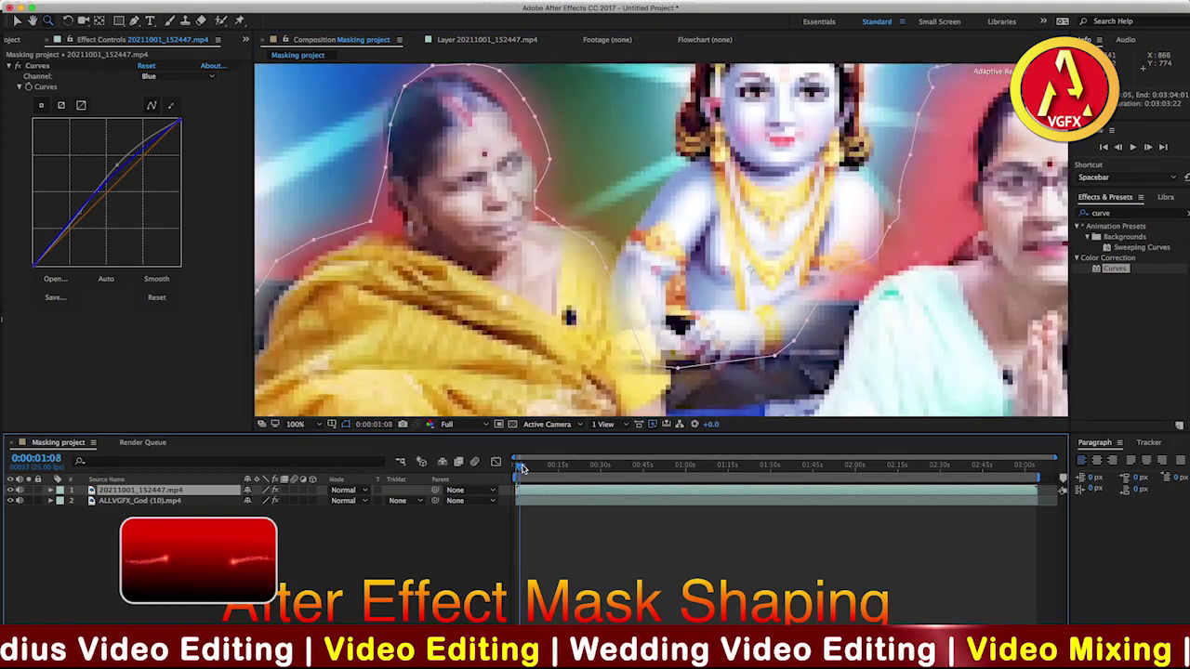
pyautogui.press('space')
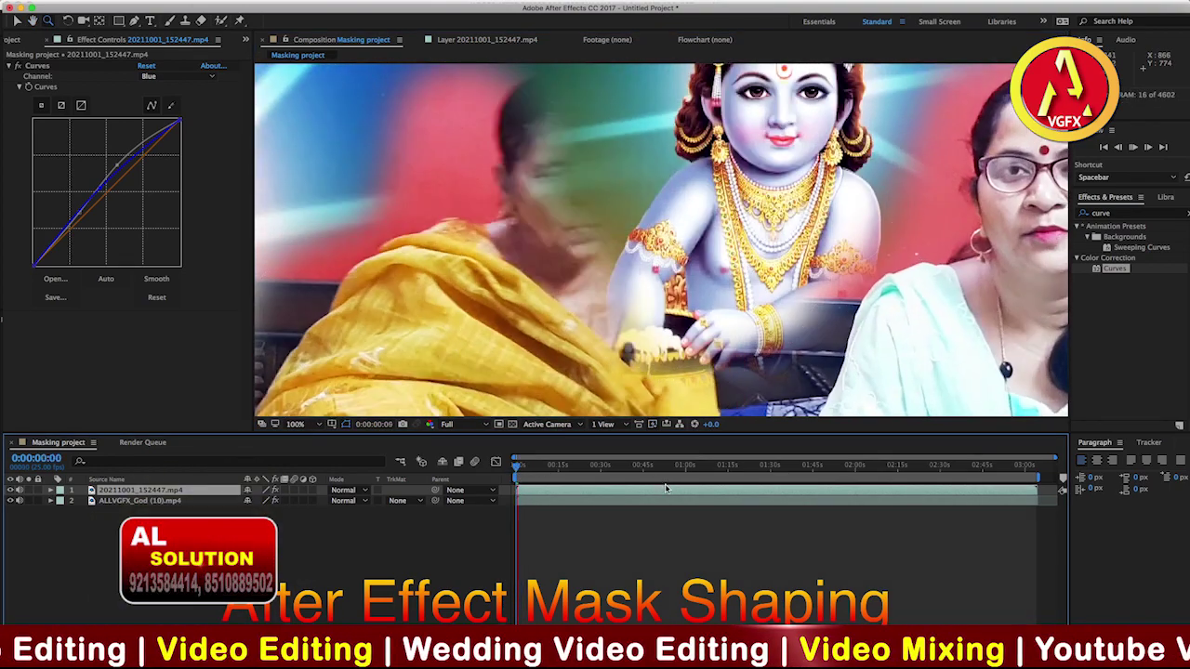
pyautogui.press('space')
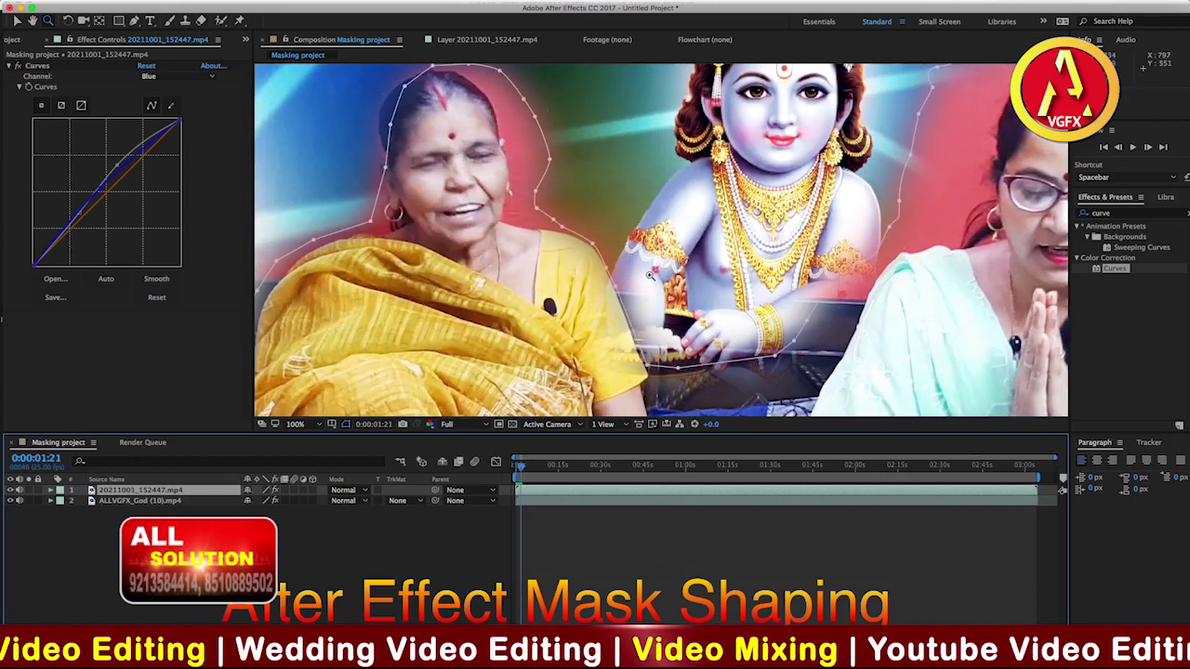
pyautogui.scroll(-2, 651, 275)
pyautogui.click(517, 478)
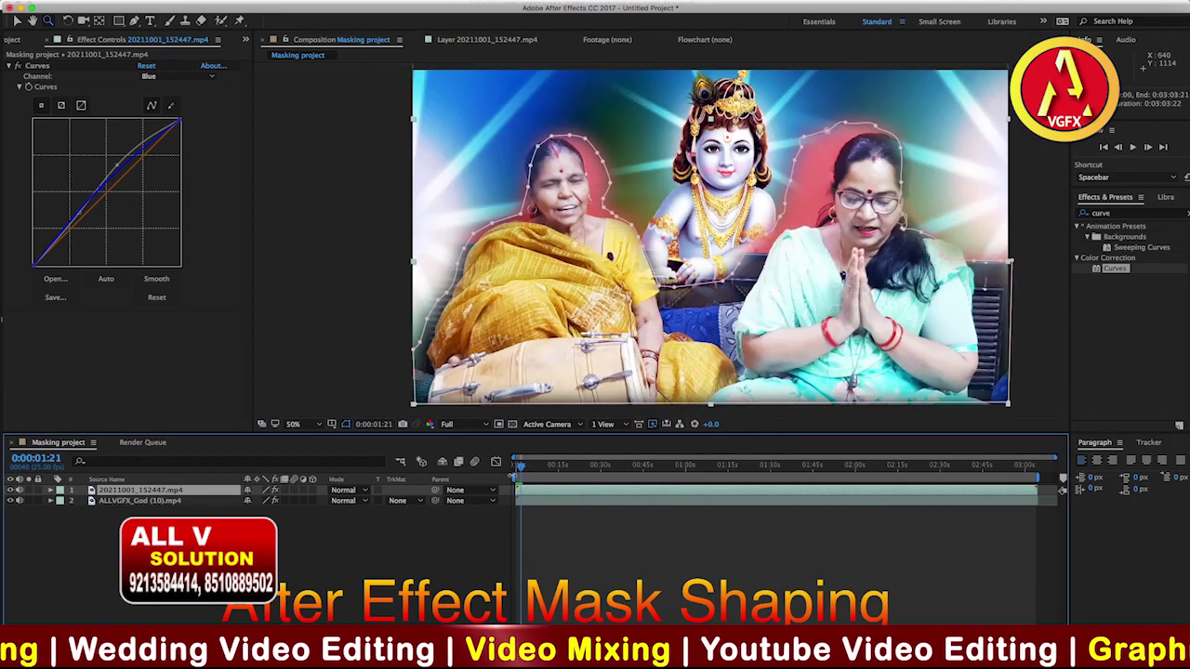
pyautogui.press('space')
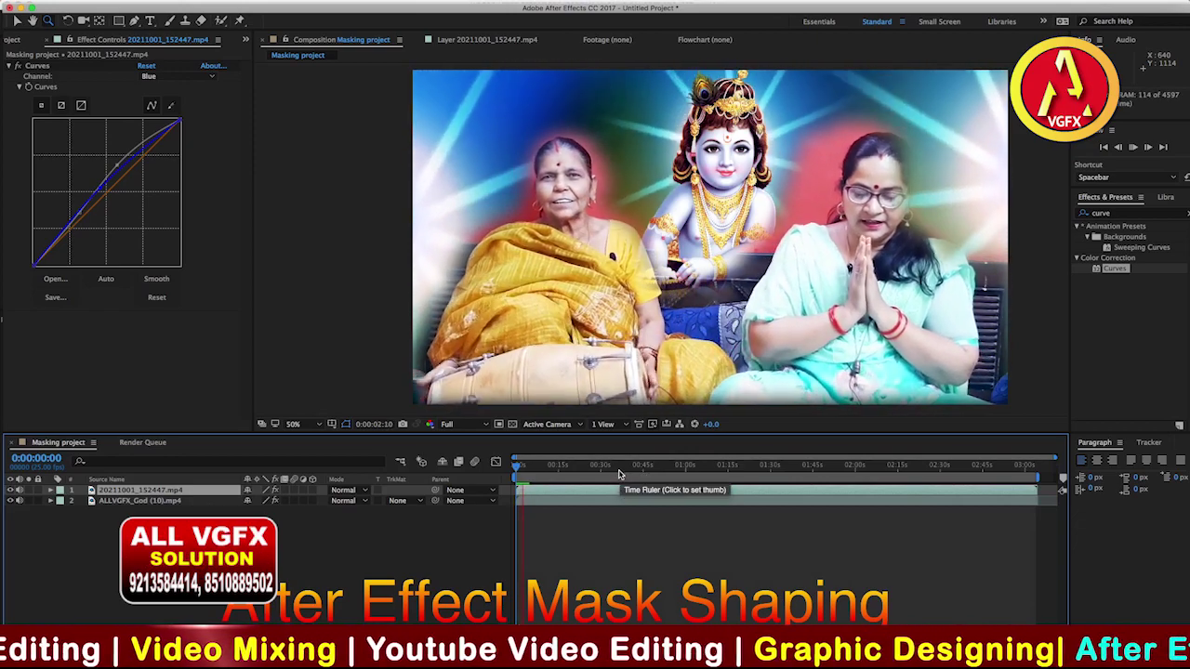
pyautogui.press('space')
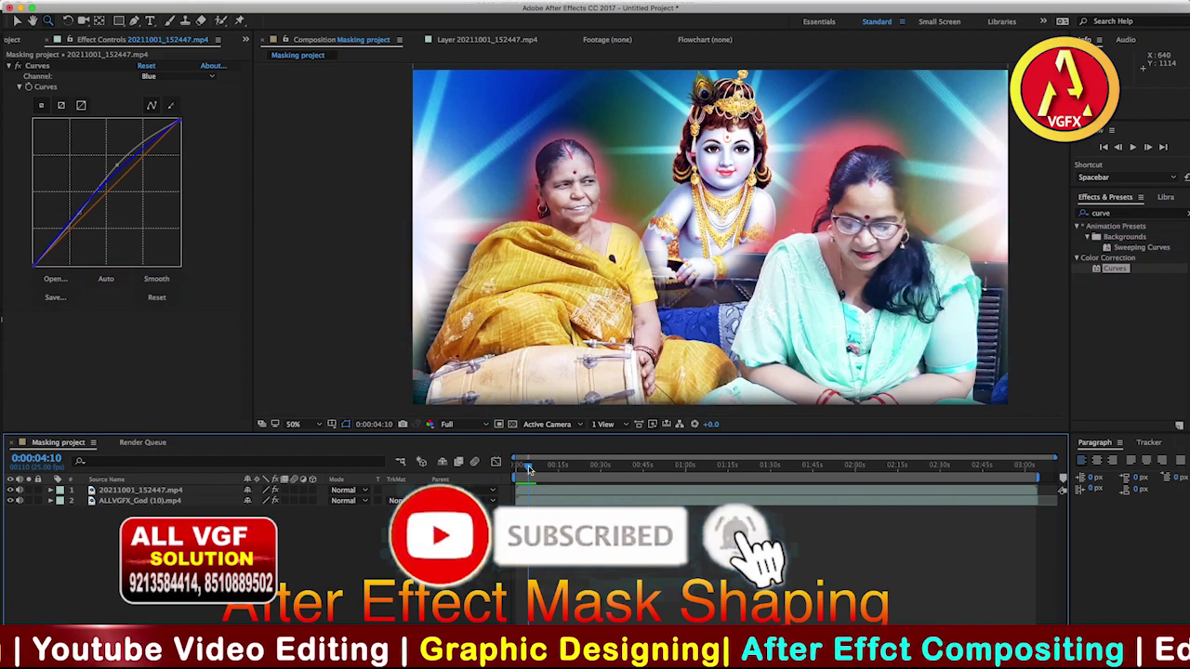
pyautogui.click(525, 473)
pyautogui.moveTo(525, 473); pyautogui.dragTo(514, 477)
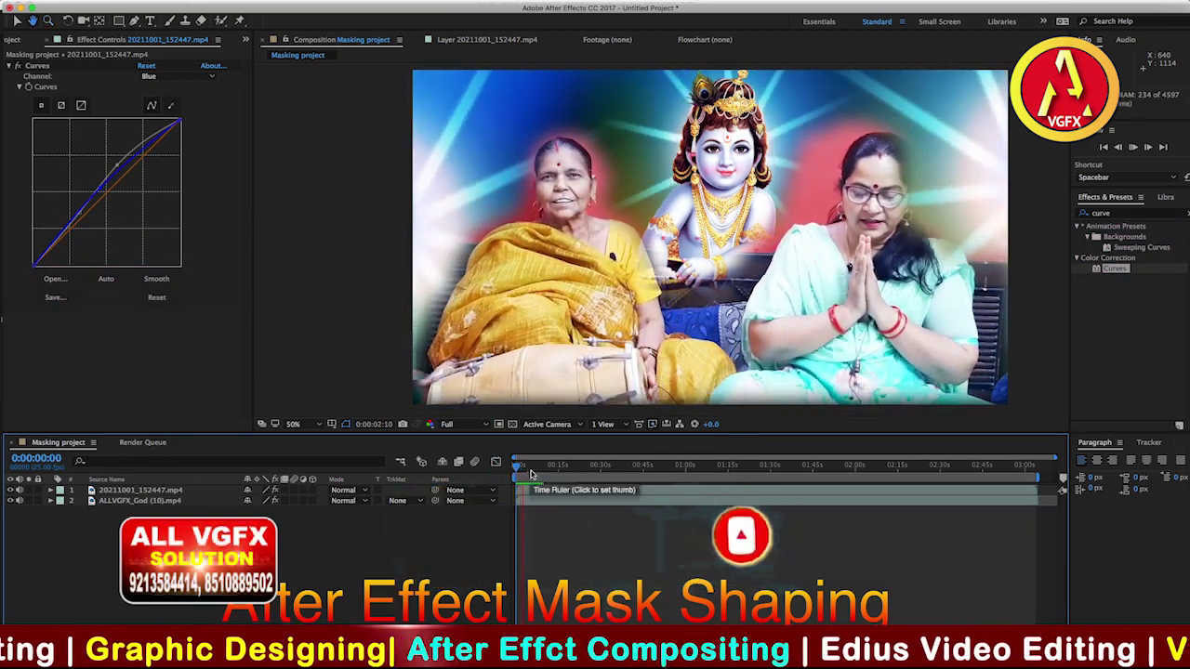
pyautogui.click(628, 465)
pyautogui.press('space')
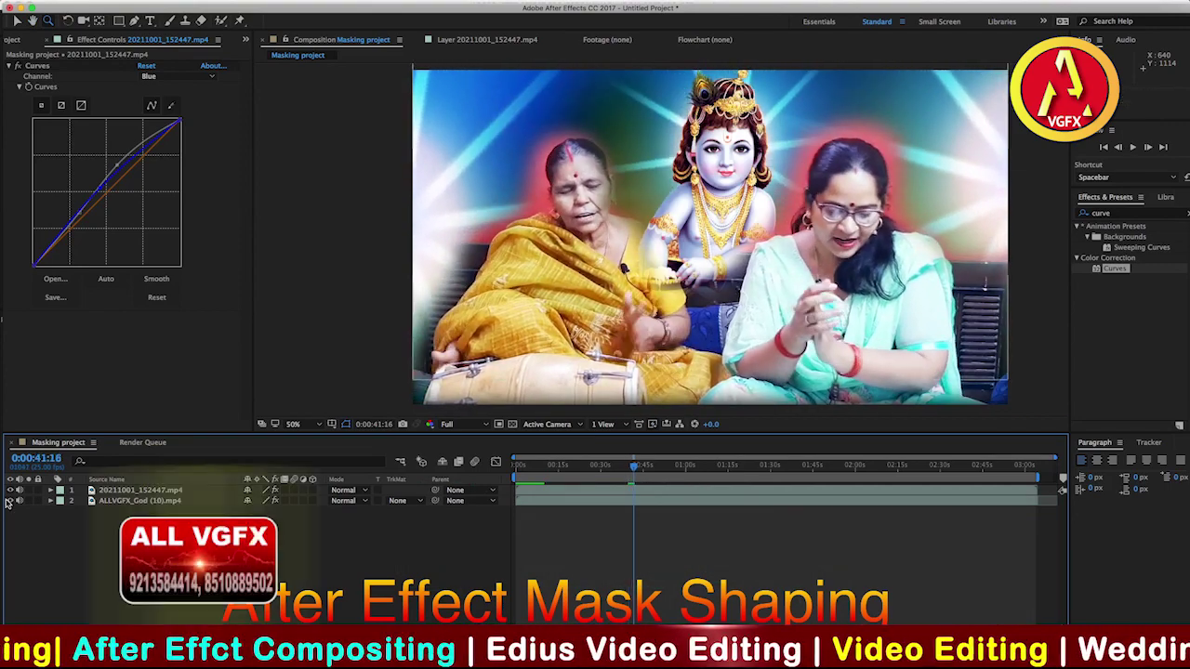
# Toggle the ALLVGFX_God (10).mp4 layer's visibility off and on twice to compare
pyautogui.click(127, 501)
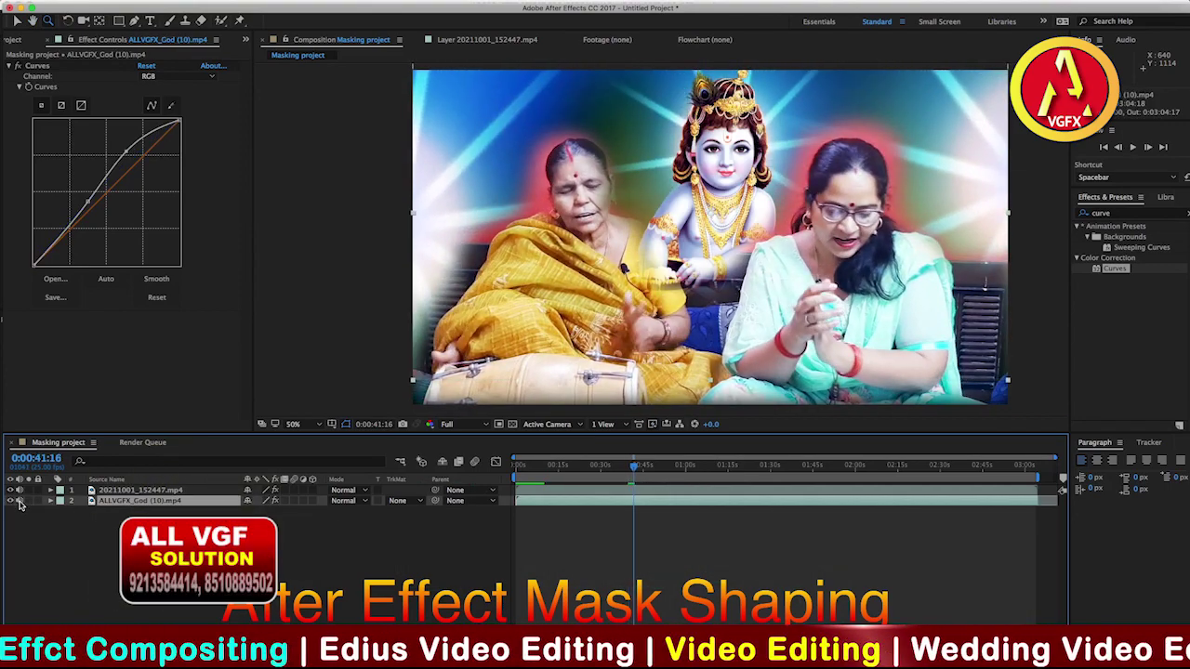
pyautogui.click(11, 501)
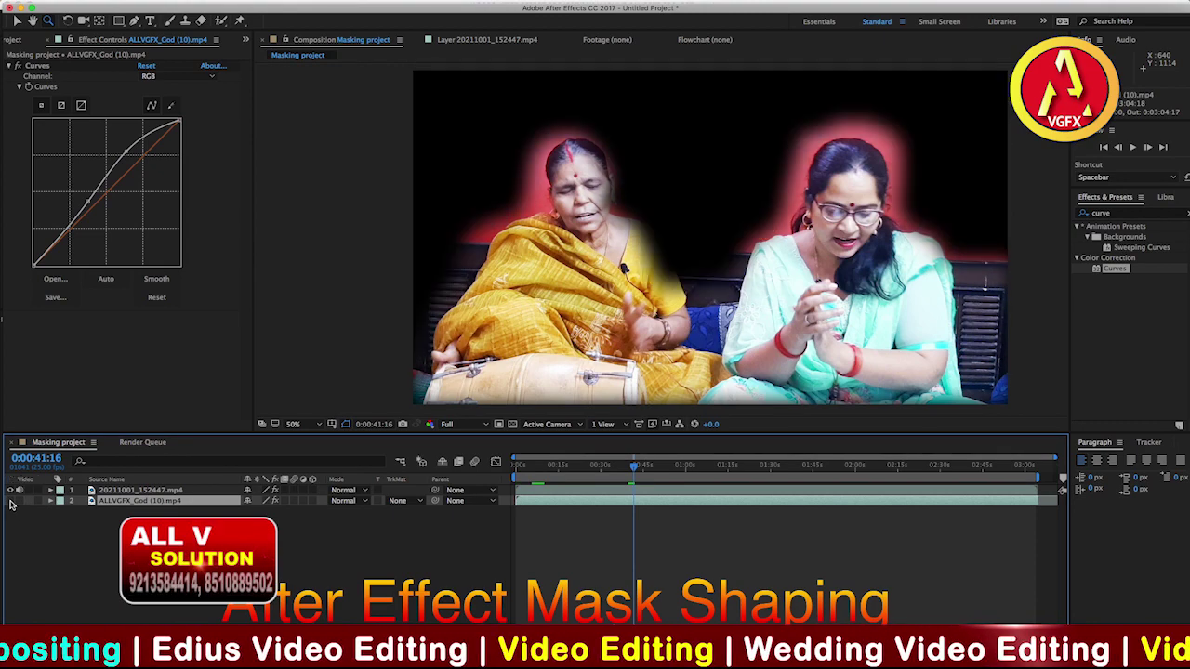
pyautogui.click(12, 501)
pyautogui.click(12, 501)
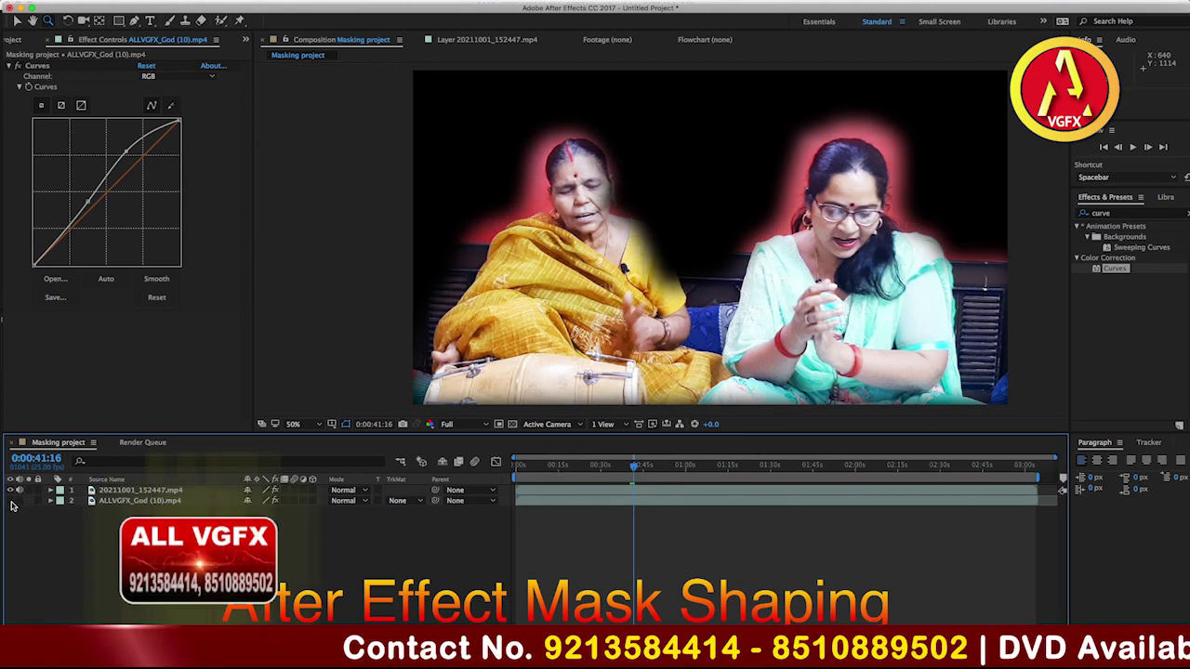
pyautogui.click(11, 501)
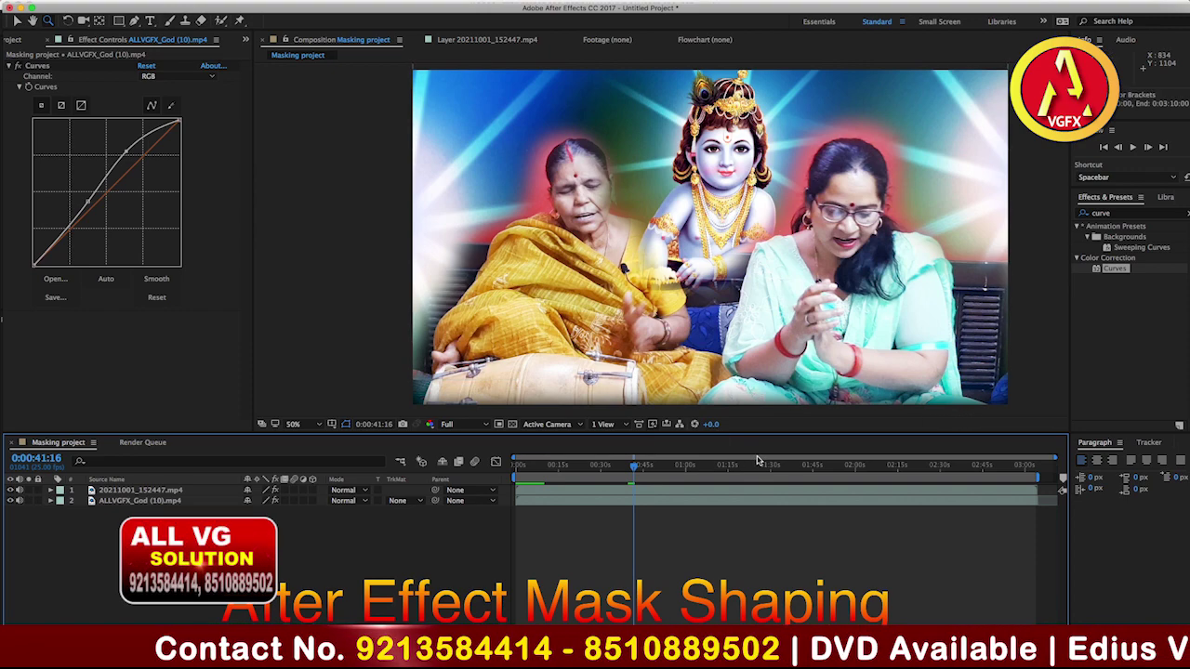
# Check frames near the end, then add the Masking project comp to the Render Queue
pyautogui.moveTo(824, 467); pyautogui.dragTo(1014, 493)
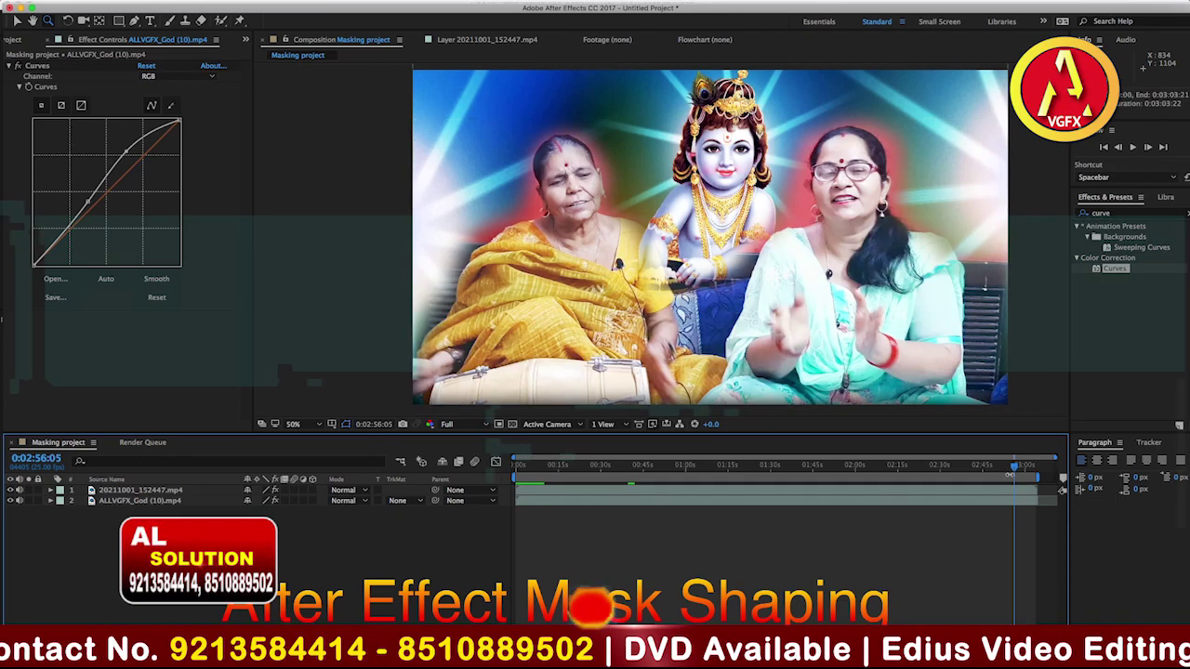
pyautogui.click(1011, 474)
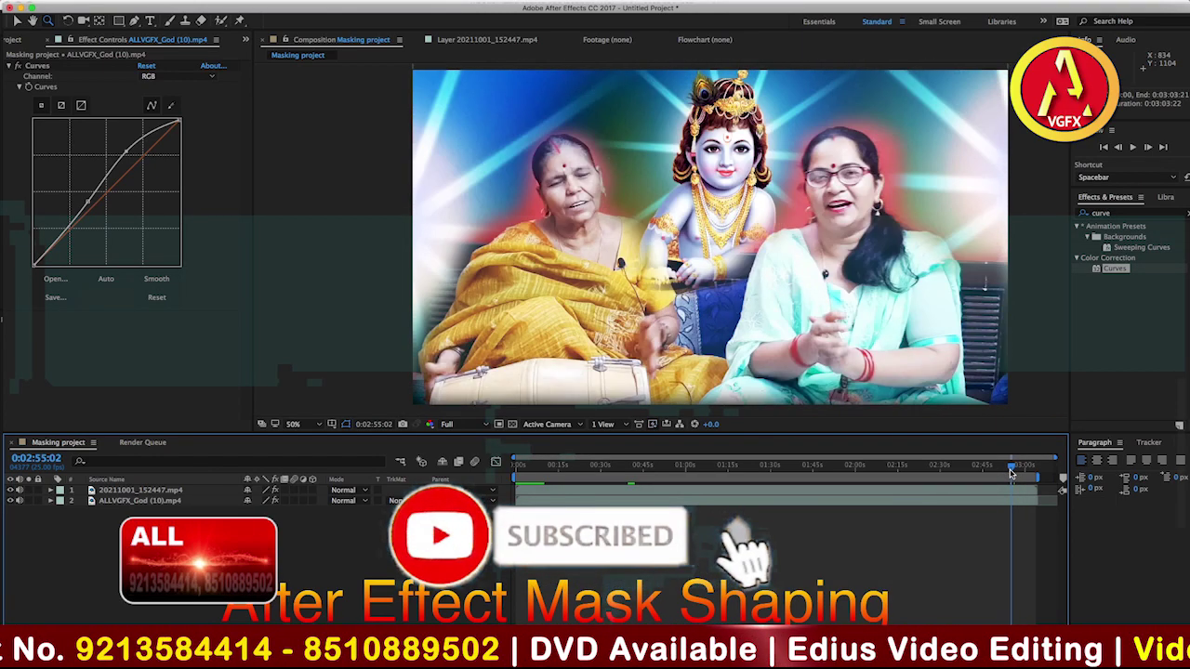
pyautogui.click(1006, 475)
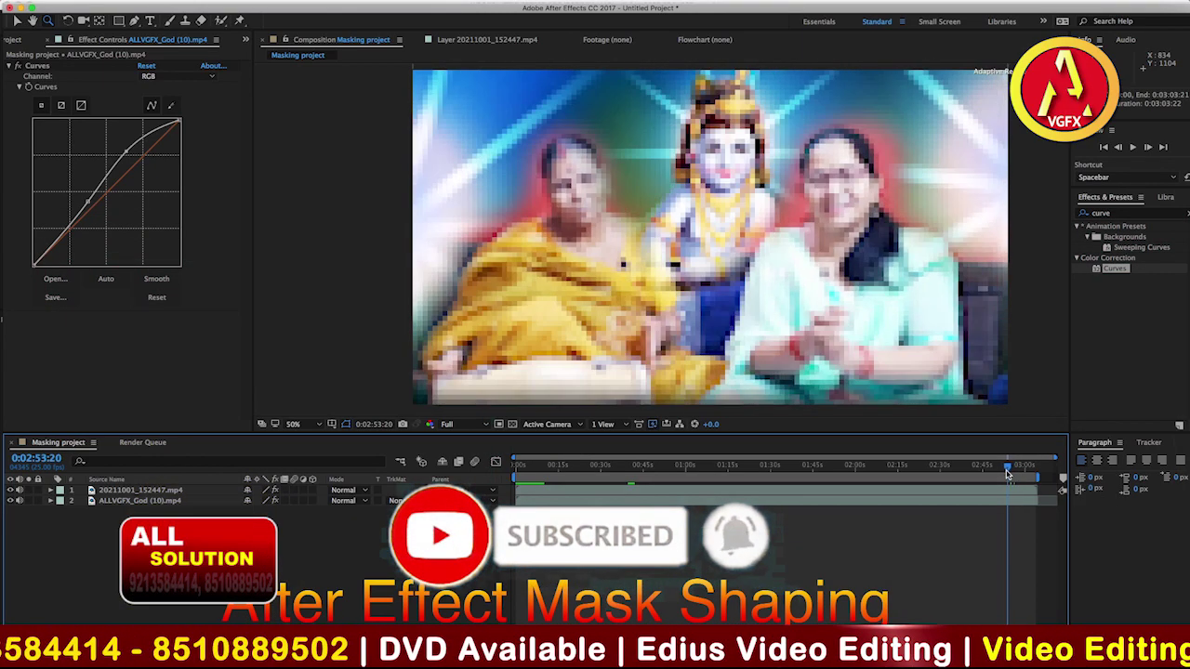
pyautogui.click(1012, 474)
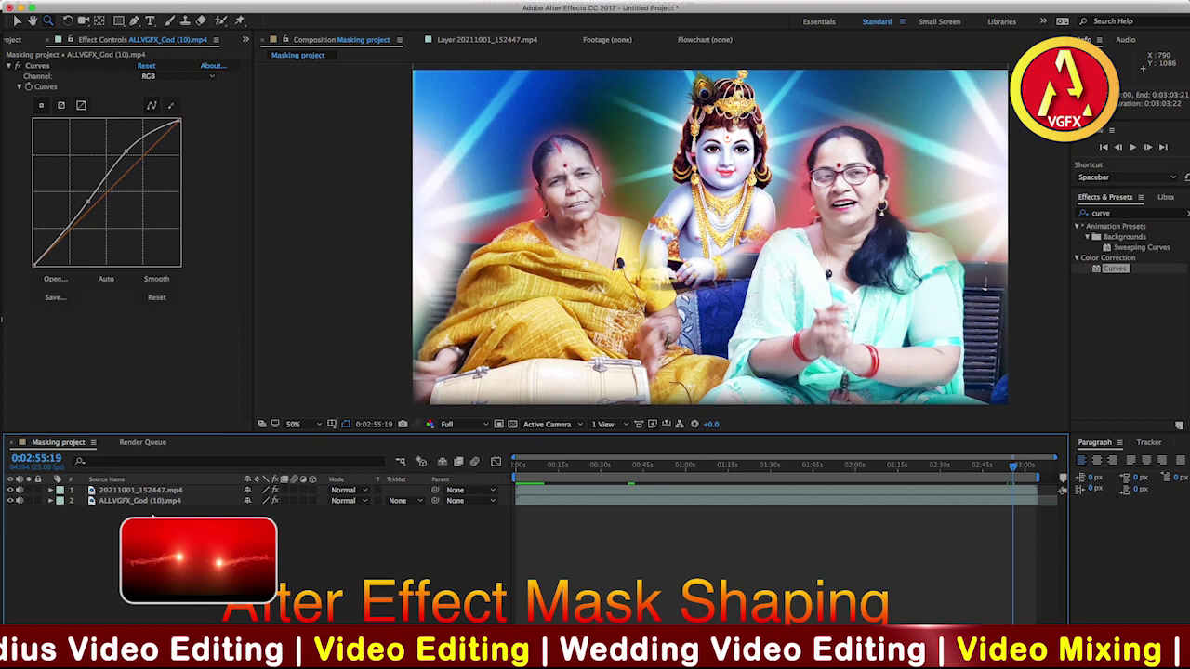
pyautogui.hotkey('ctrl', 'm')
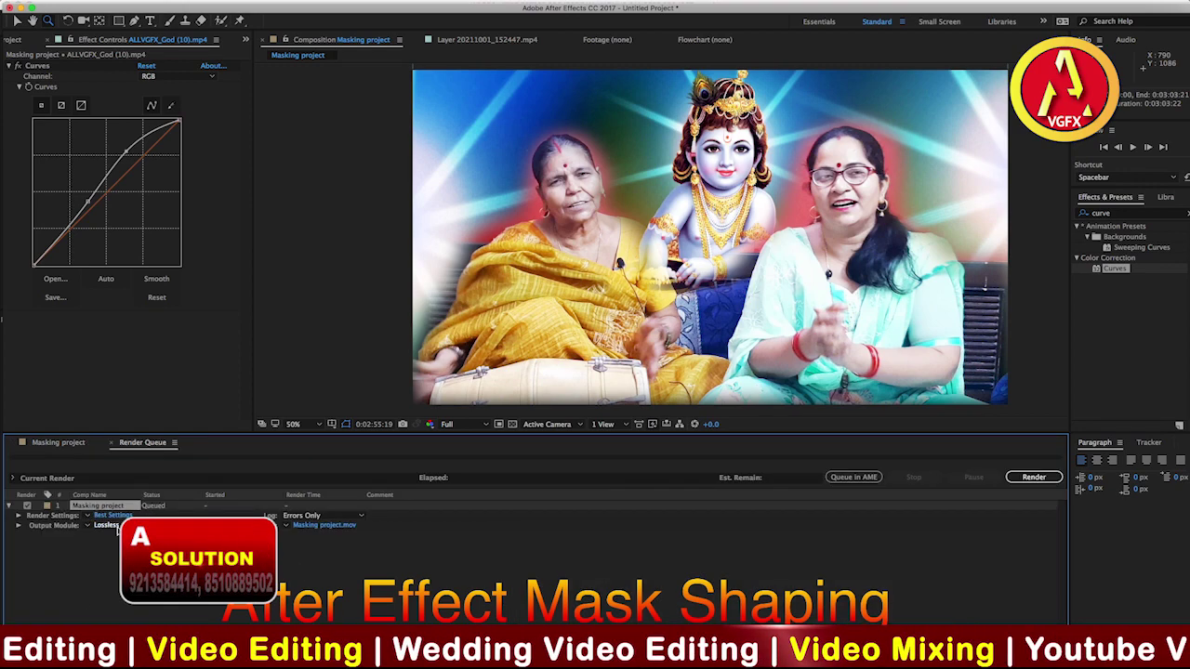
# Keep the QuickTime output module and set the destination to final movie > INSTRAGRAMME
pyautogui.click(110, 529)
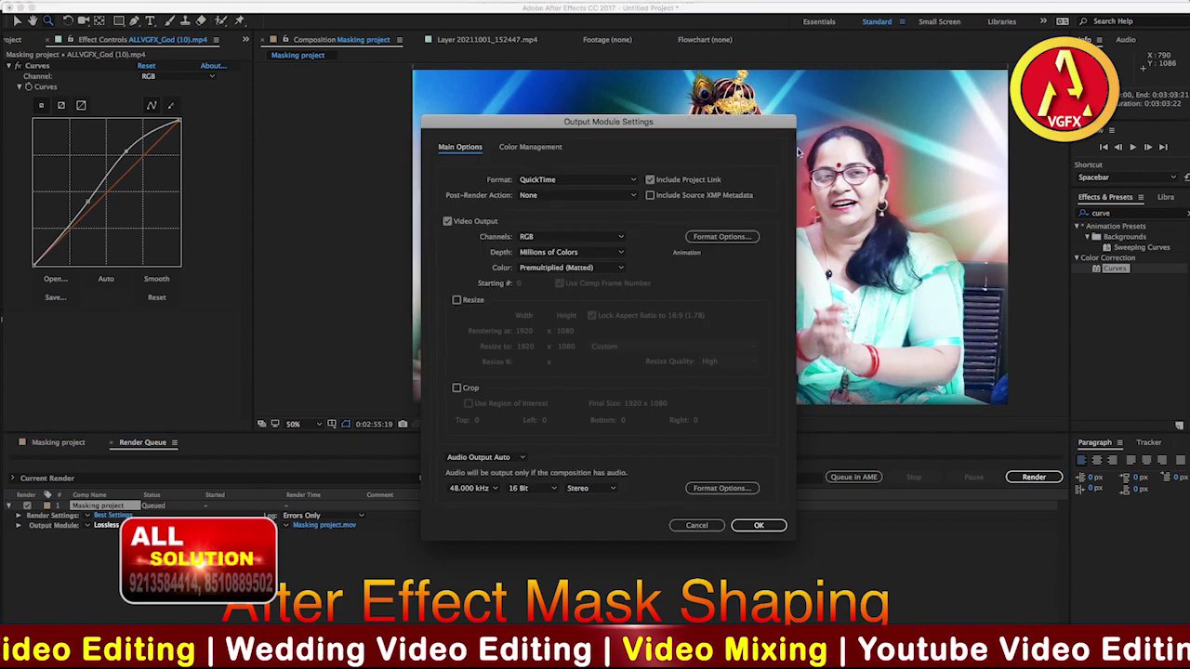
pyautogui.click(757, 527)
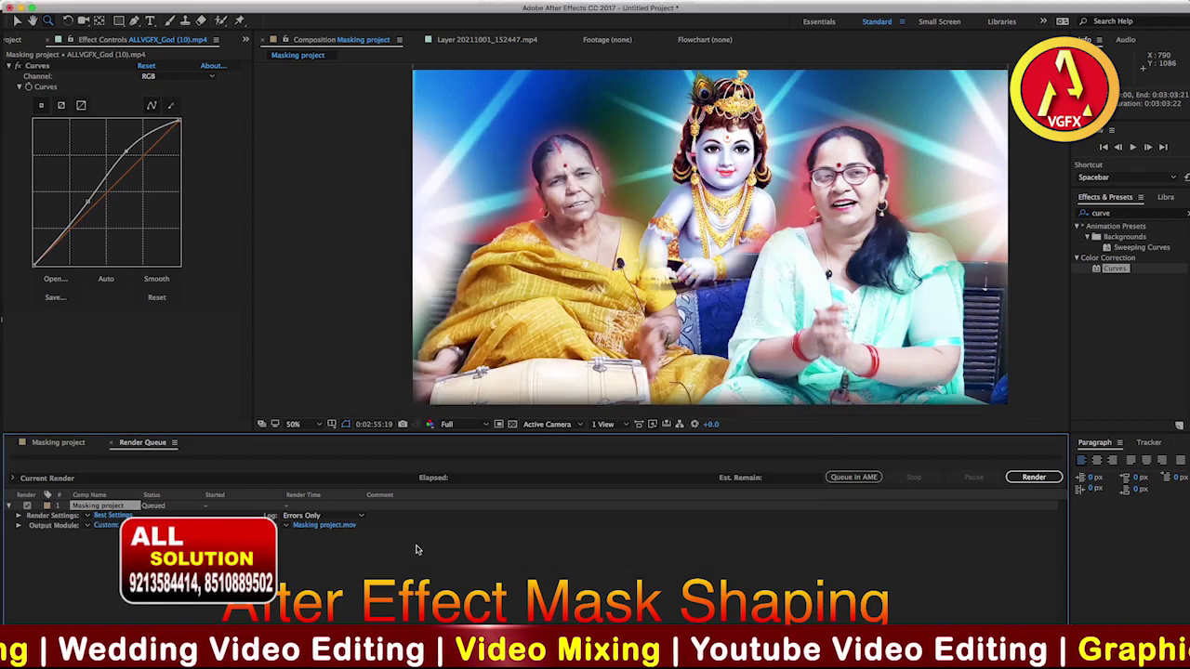
pyautogui.click(325, 526)
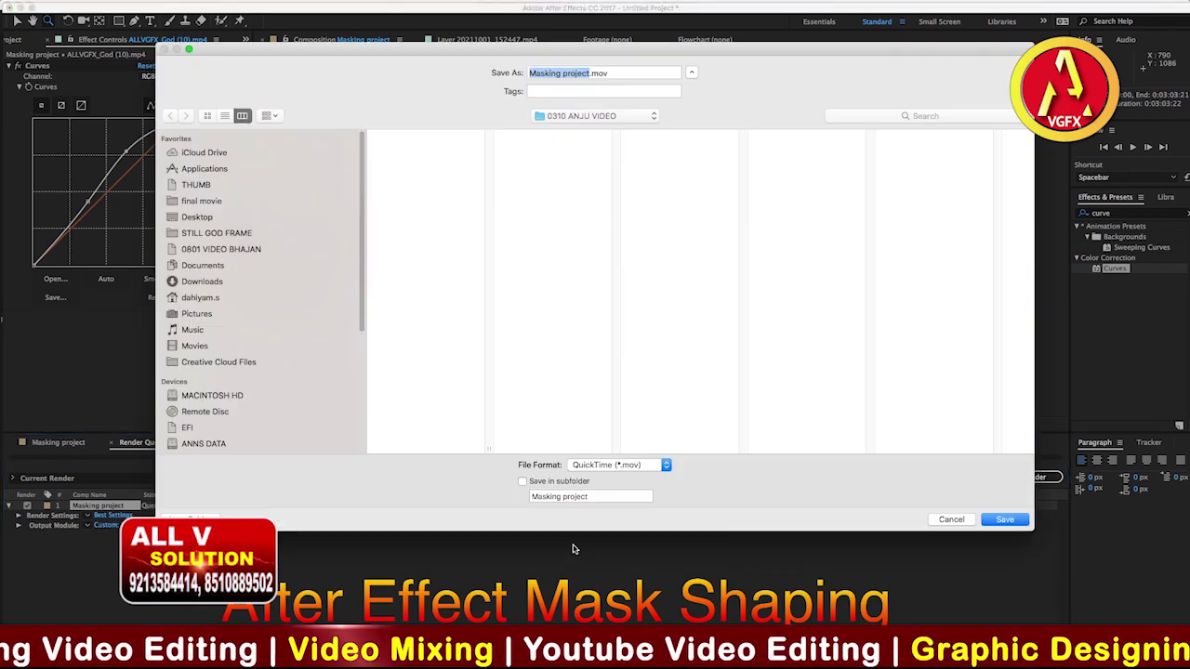
pyautogui.click(353, 201)
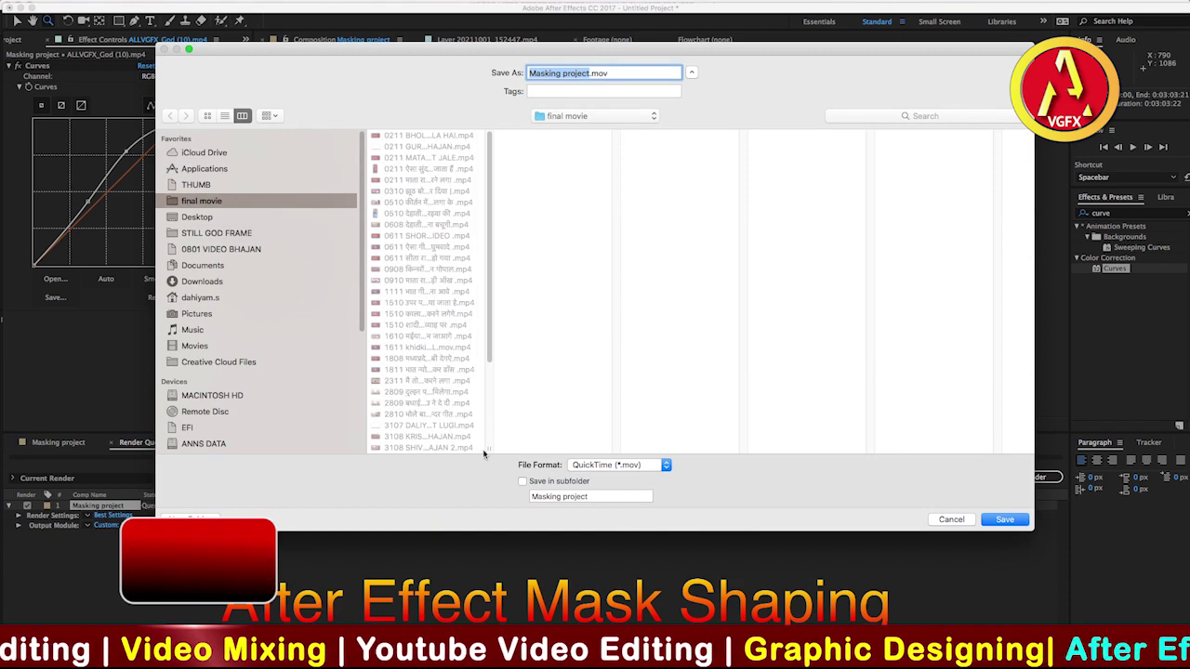
pyautogui.moveTo(483, 453); pyautogui.dragTo(506, 454)
pyautogui.scroll(-5, 505, 437)
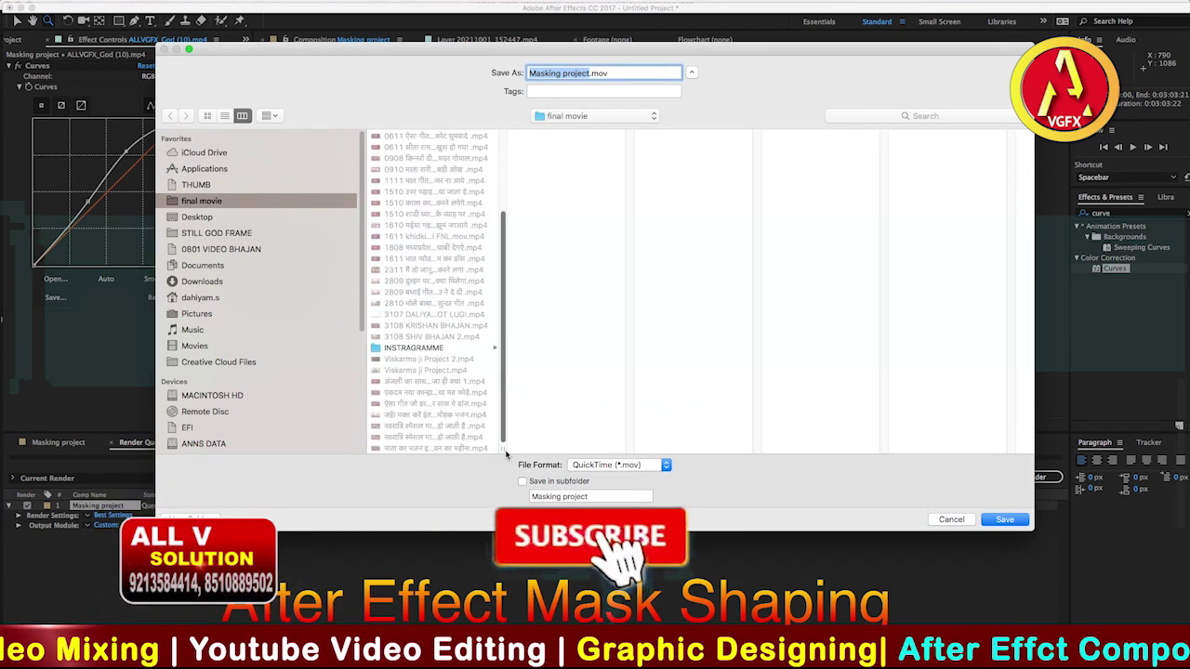
pyautogui.click(420, 348)
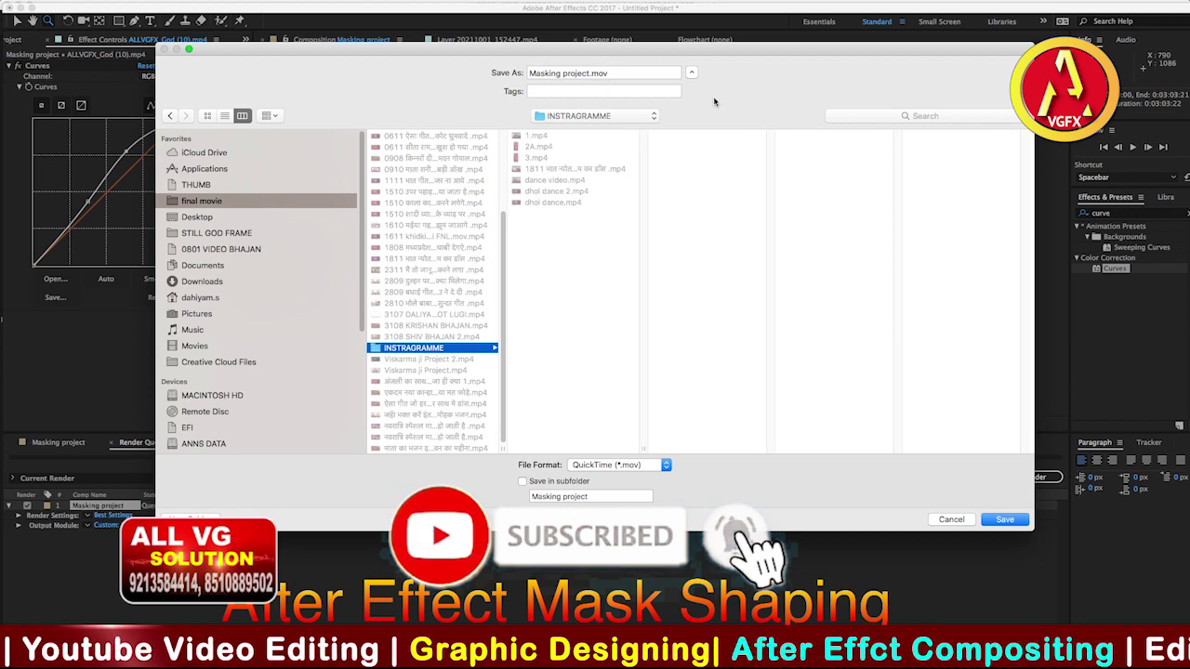
# Name the output file 2411 KANHA BHAJAN.mov and save it
pyautogui.click(447, 417)
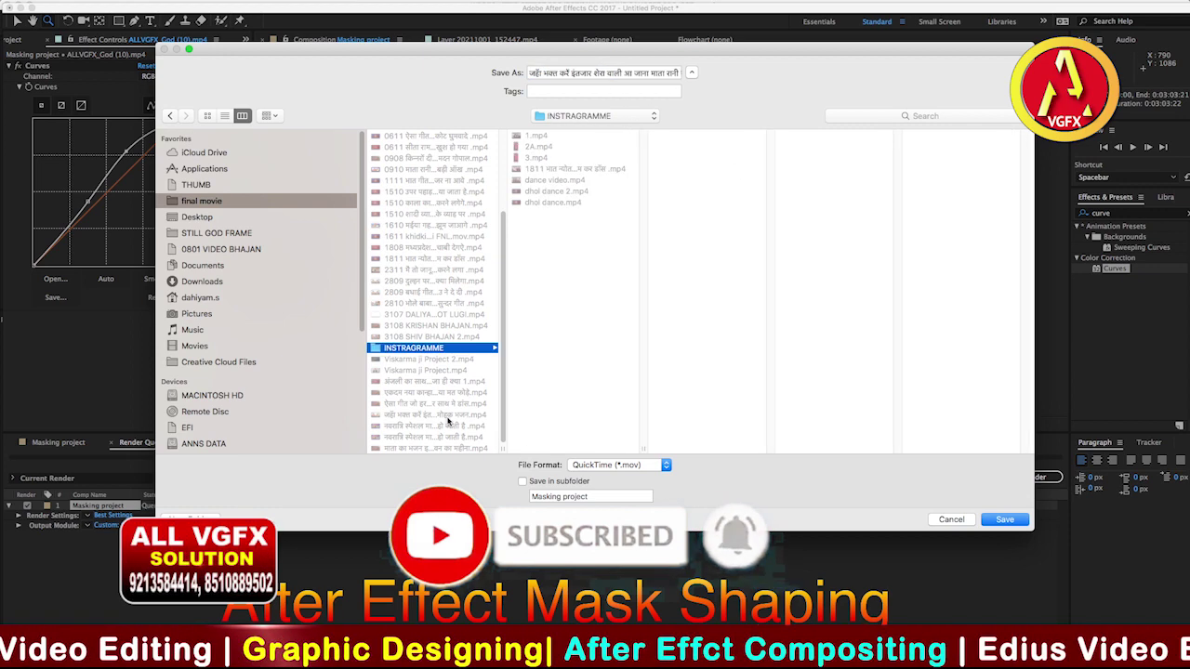
pyautogui.scroll(5, 503, 272)
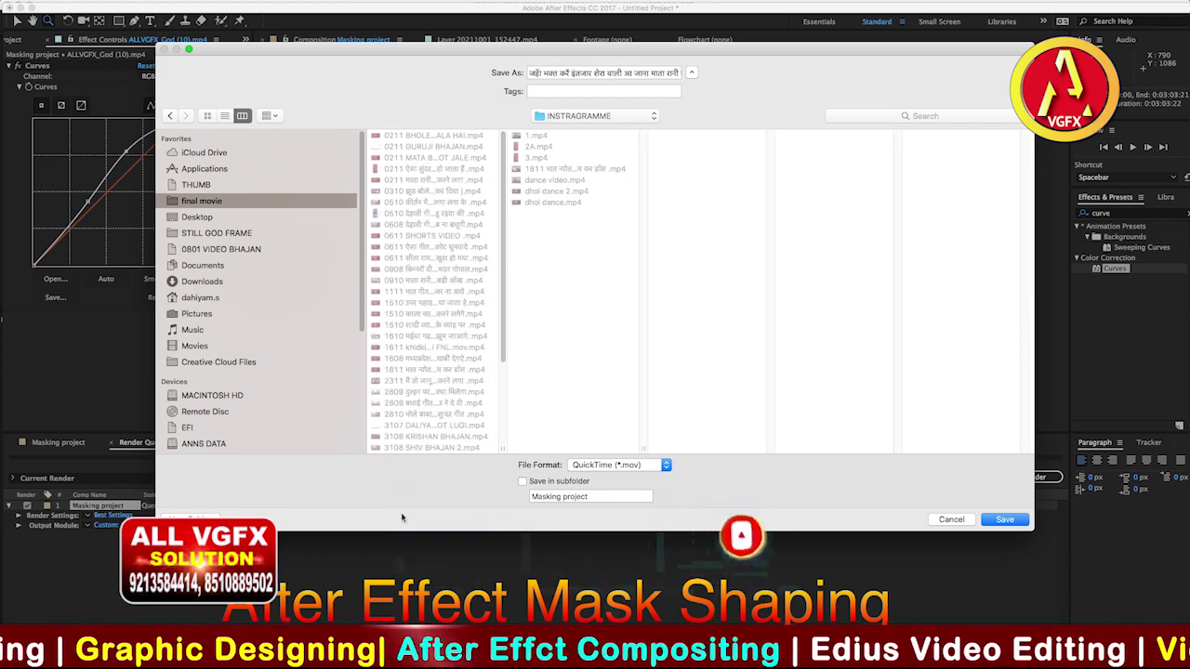
pyautogui.tripleClick(534, 73)
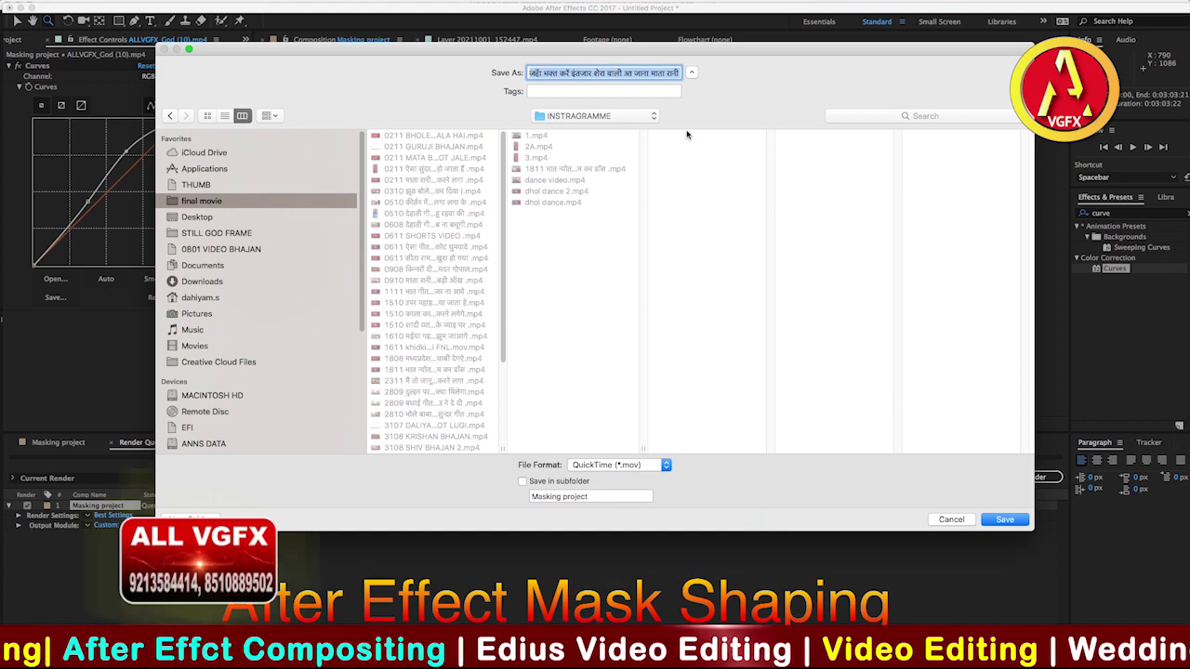
pyautogui.write('25')
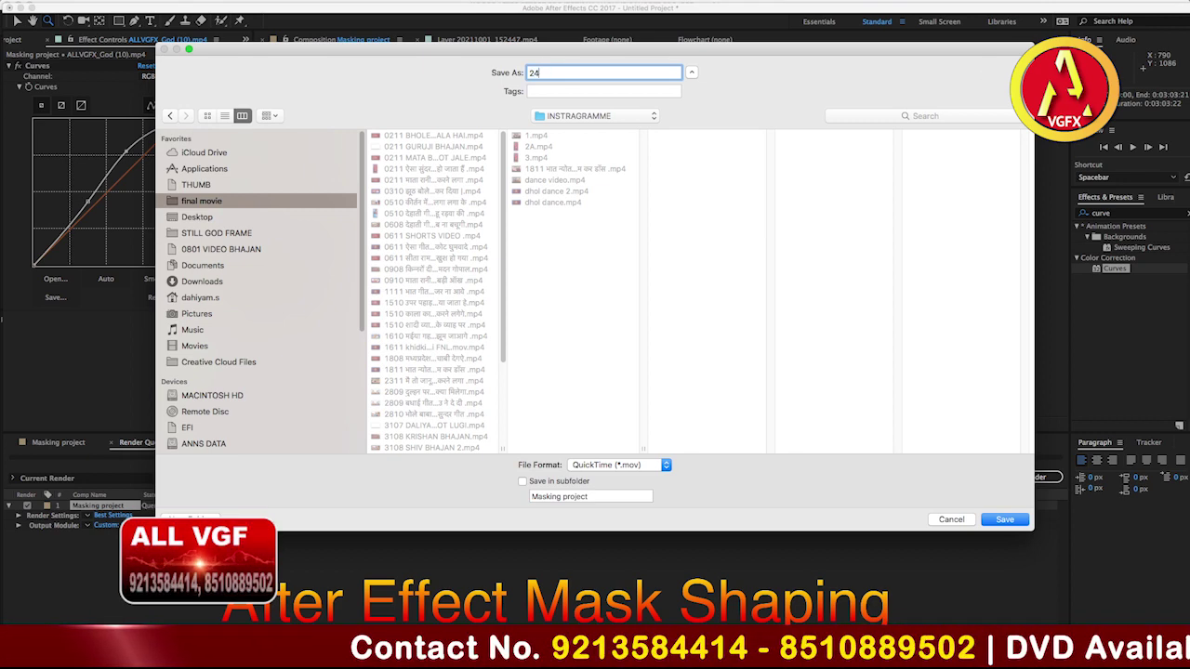
pyautogui.write('11 KANHA BHAJAN')
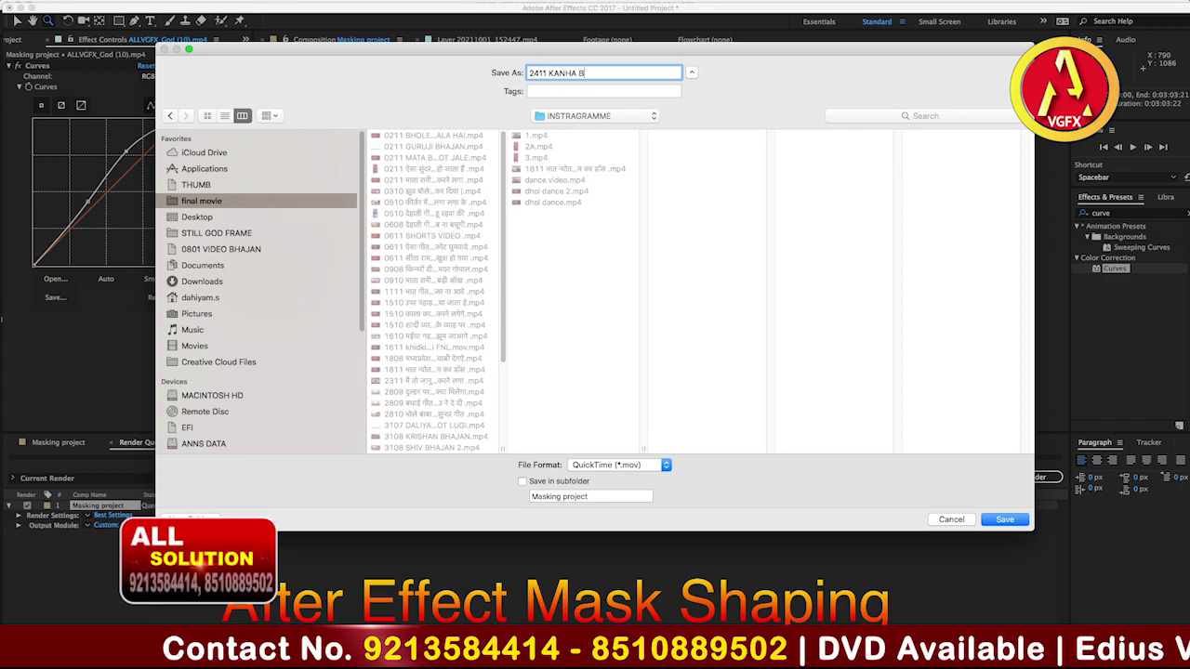
pyautogui.click(1007, 520)
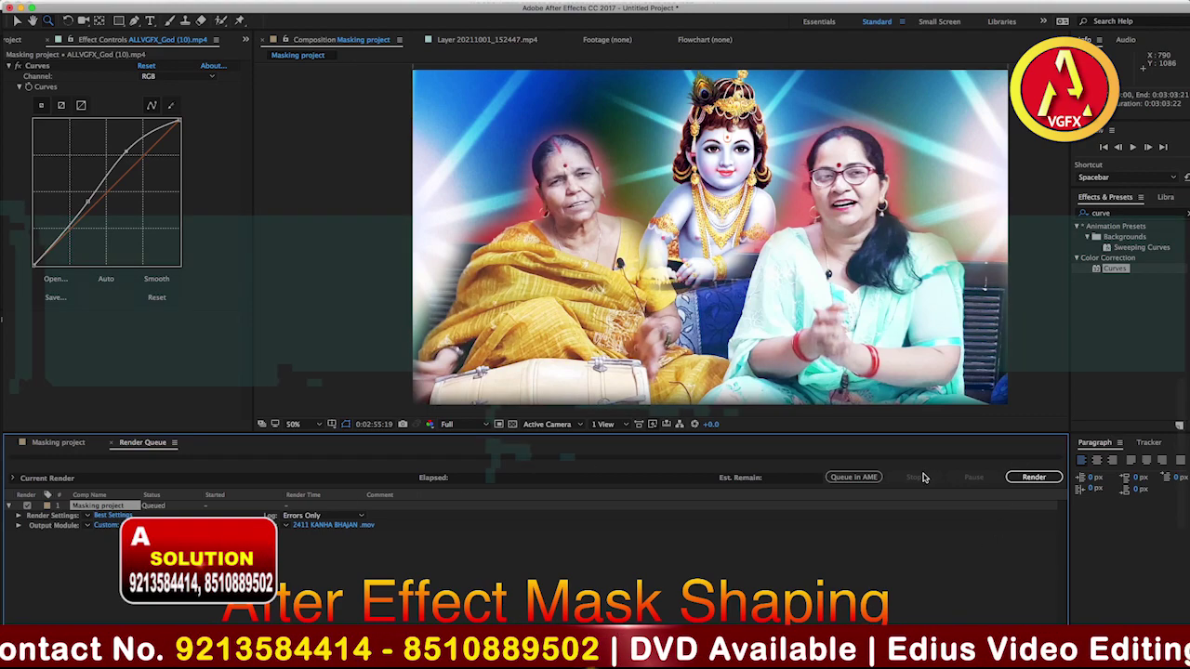
# Start the Render Queue render of Masking project to 2411 KANHA BHAJAN.mov
pyautogui.click(1033, 477)
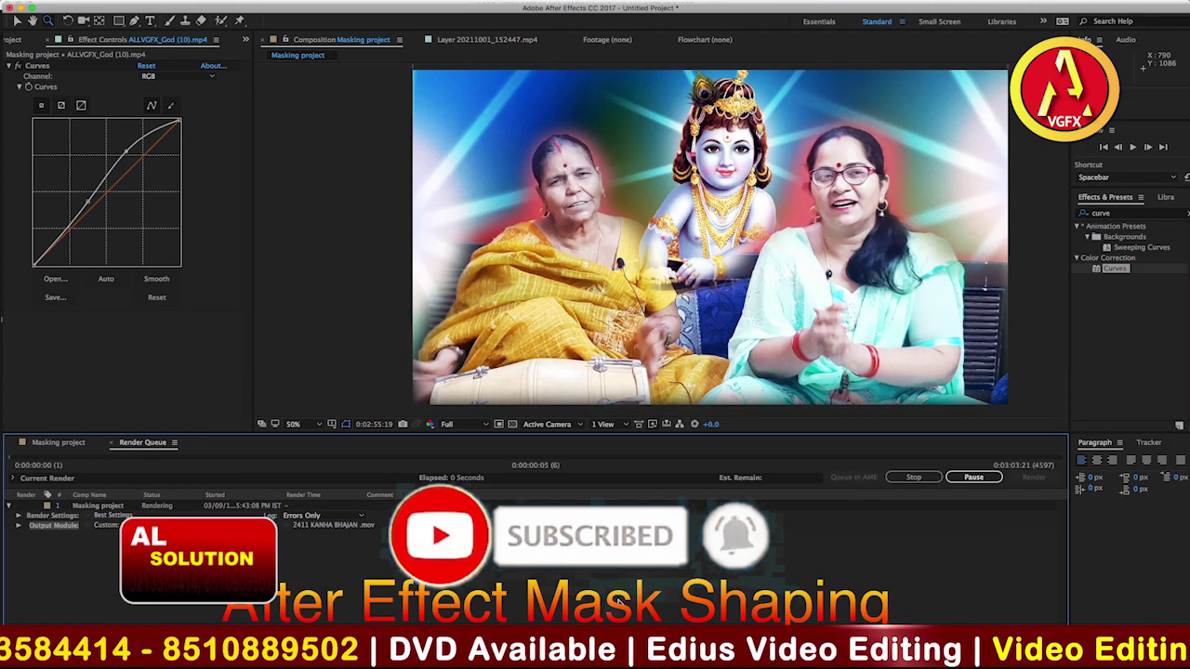